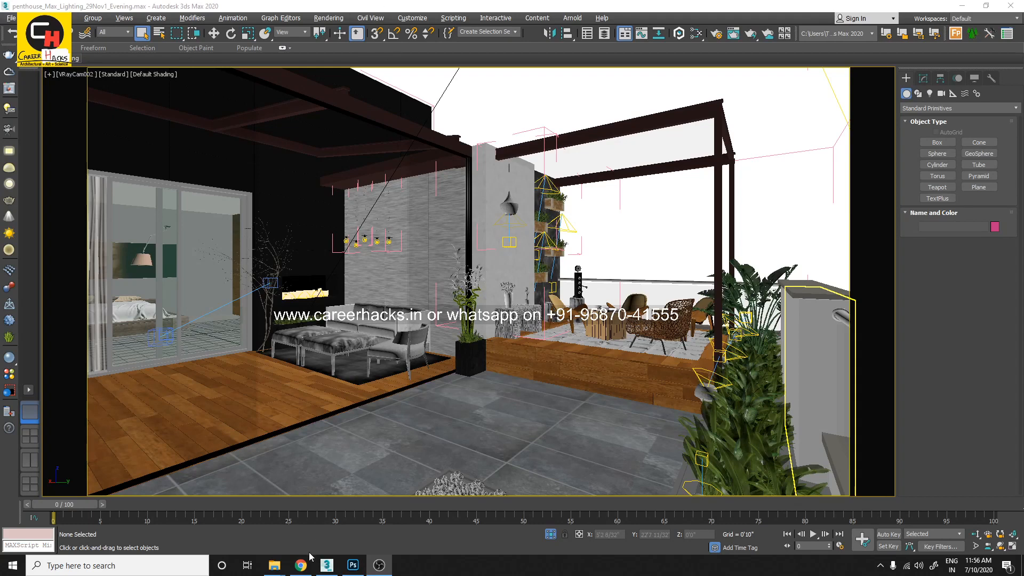
# Step: Switch to YouTube, search for "vray 5 hindi" and open the CAREER HACKS video "Vray 5 for 3ds max in HINDI"
pyautogui.moveTo(310, 566)
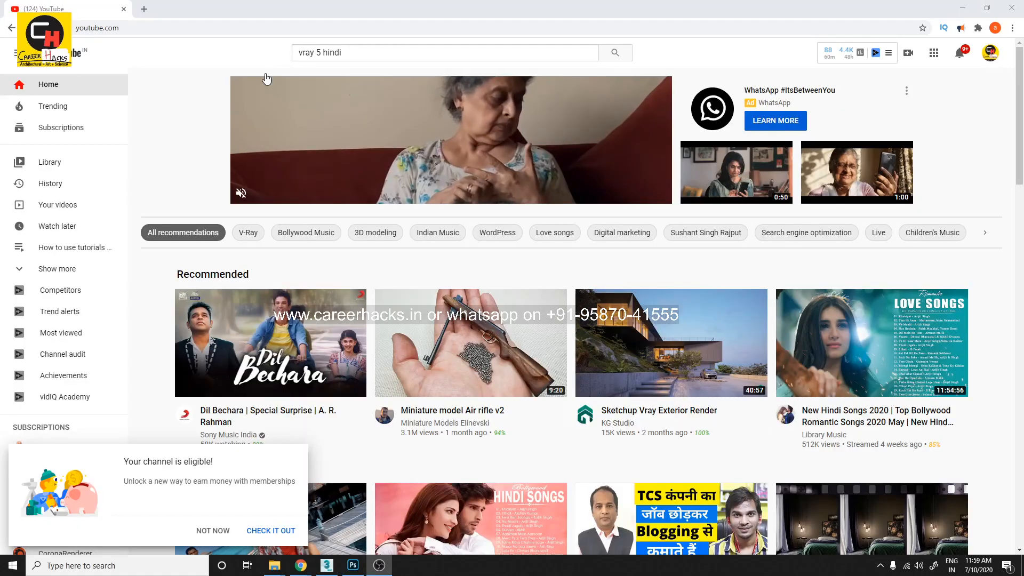
pyautogui.click(350, 52)
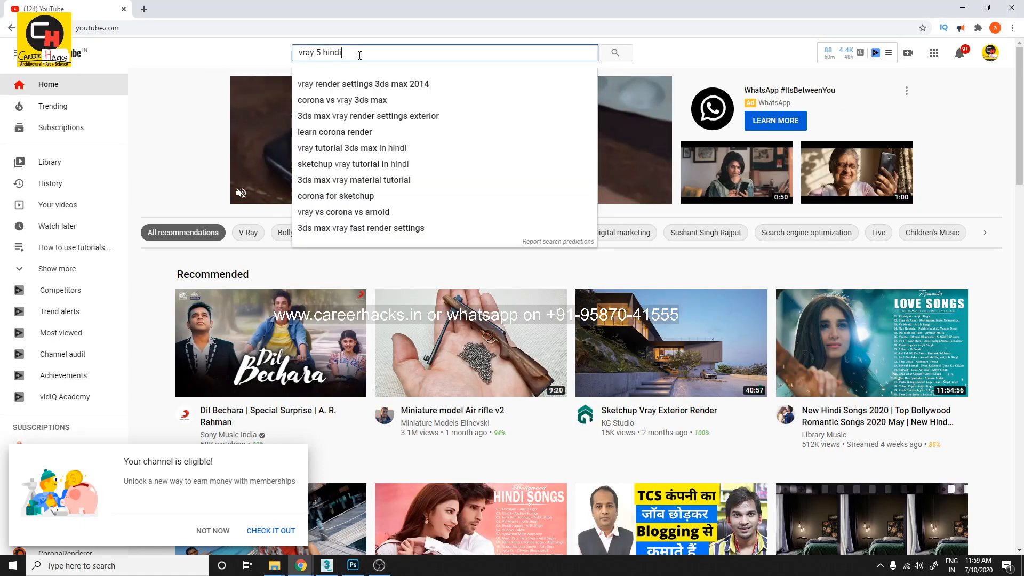
pyautogui.press('Return')
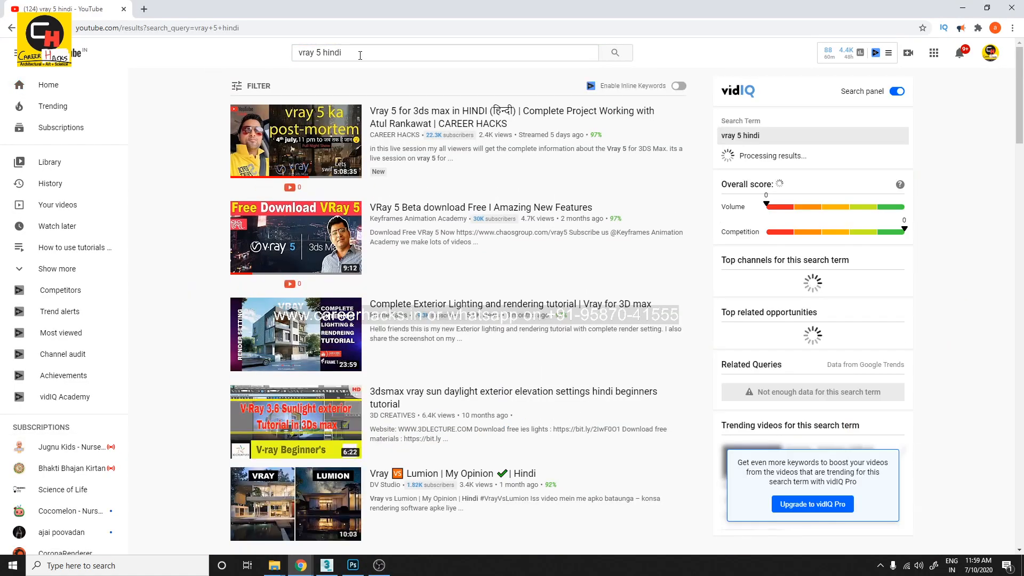
pyautogui.click(342, 179)
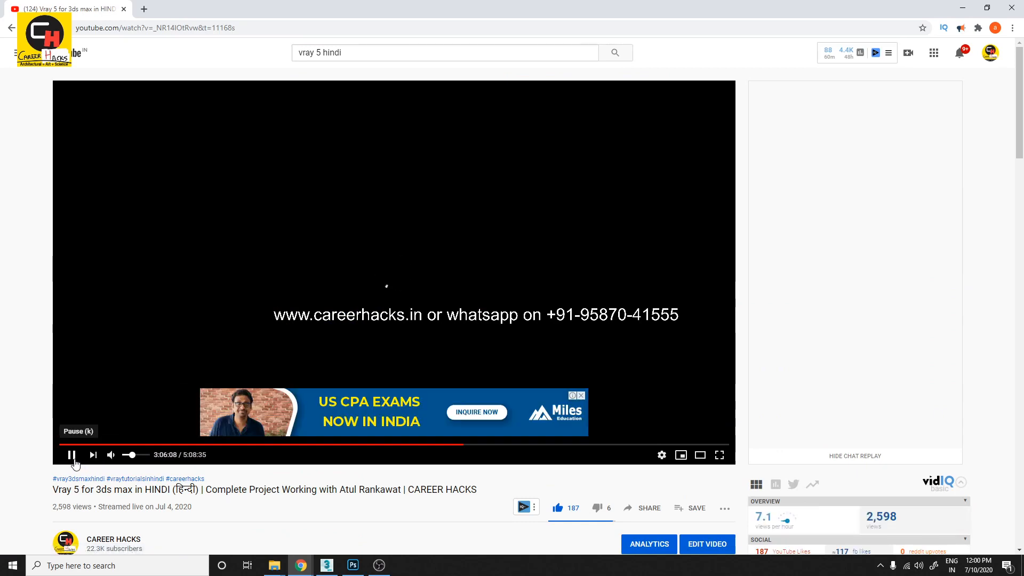
# Step: Pause and mute the video, and expand its full description to show the chapter list
pyautogui.click(71, 455)
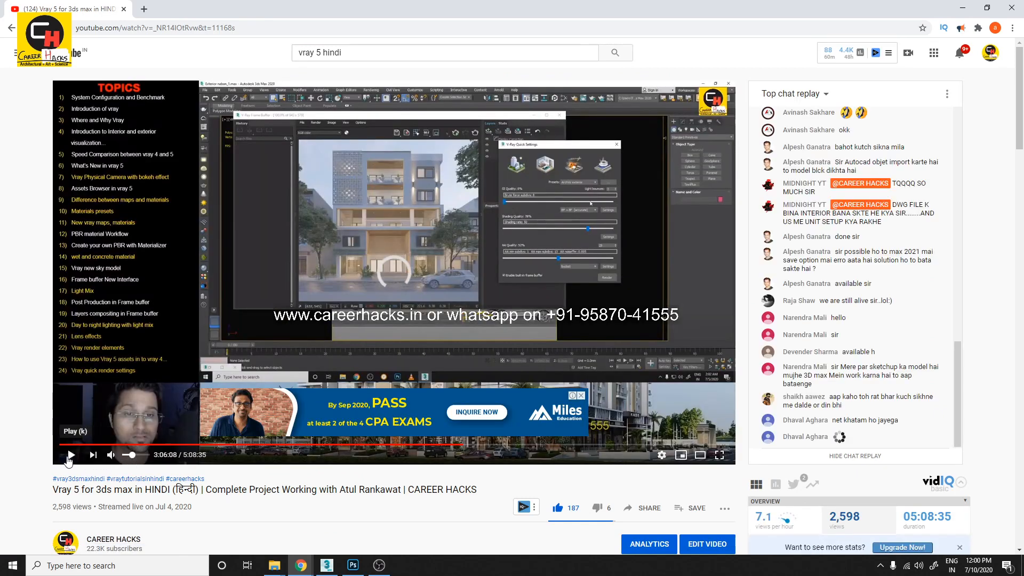
pyautogui.click(111, 455)
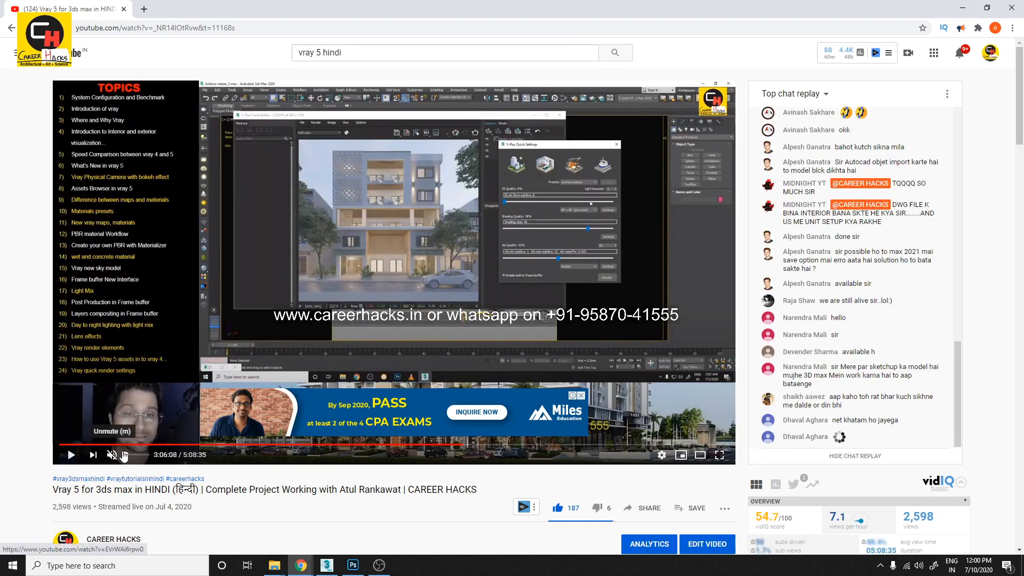
pyautogui.scroll(-2, 323, 418)
pyautogui.scroll(-2, 322, 417)
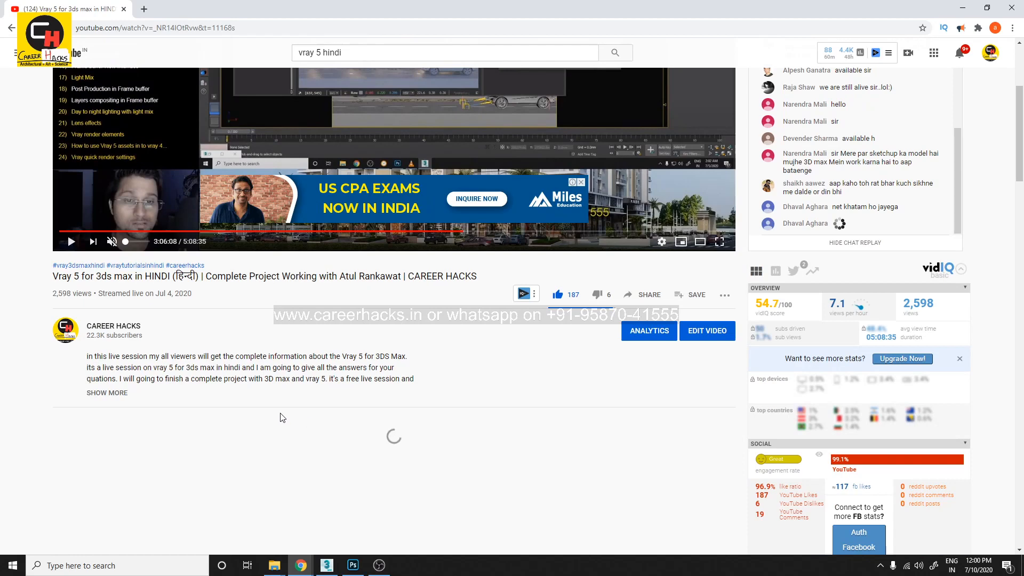
pyautogui.click(108, 393)
pyautogui.scroll(-4, 240, 275)
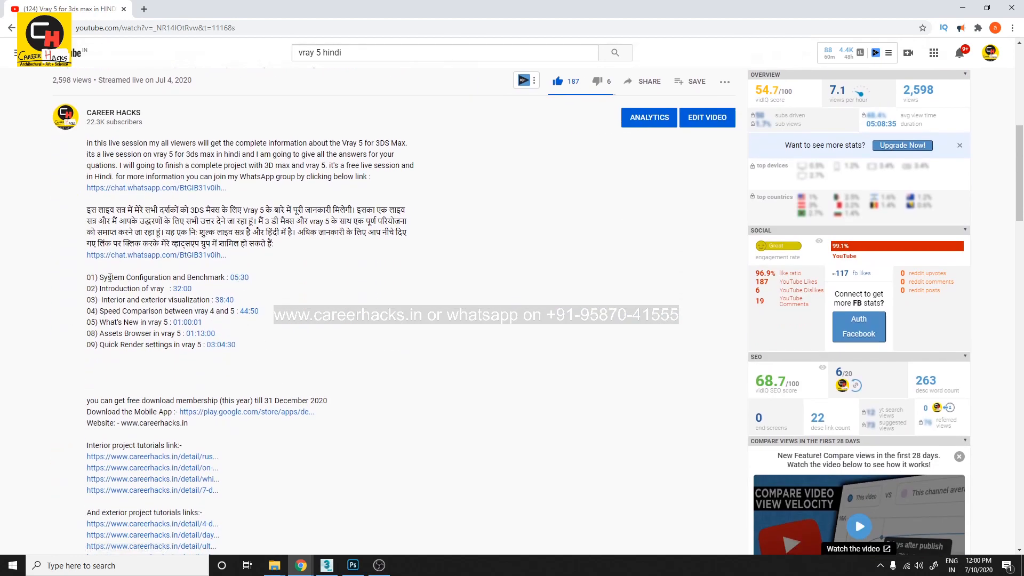
# Step: Jump the video to the System Configuration and Benchmark chapter at 05:30
pyautogui.moveTo(108, 278); pyautogui.dragTo(187, 278)
pyautogui.click(195, 278)
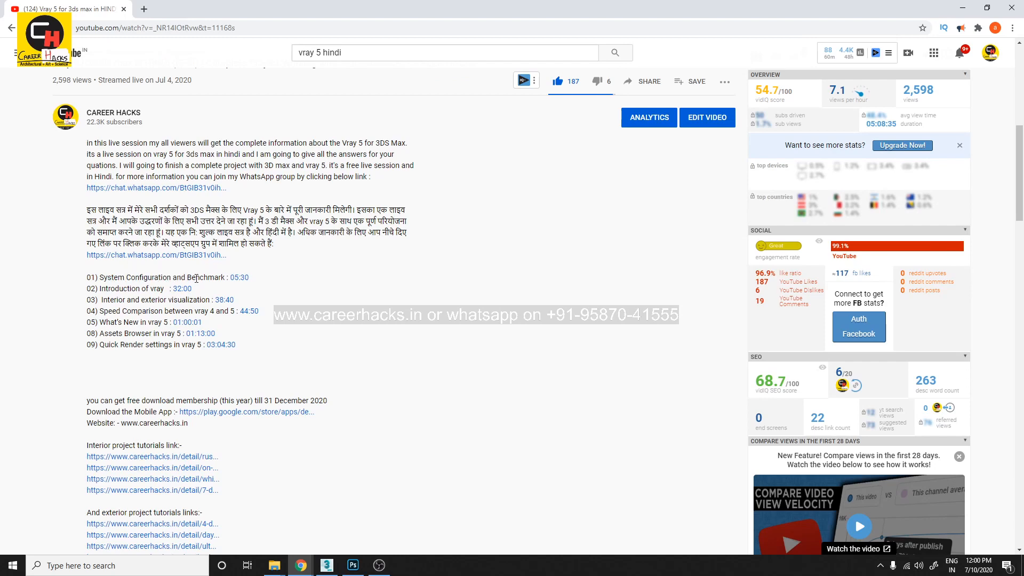
pyautogui.click(237, 278)
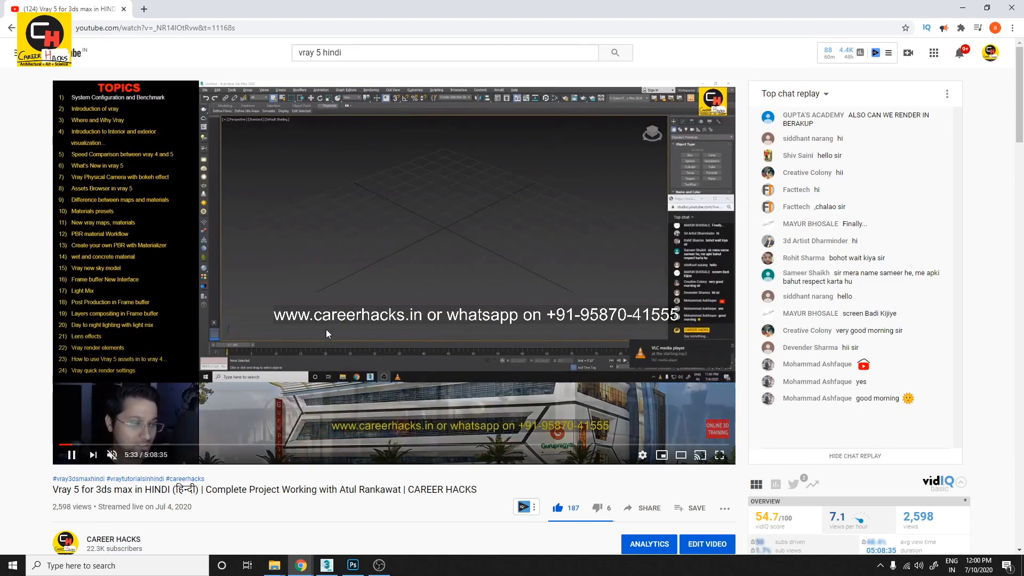
# Step: Jump the video to the Assets Browser in vray 5 chapter at 01:13:00 from the description
pyautogui.scroll(-4, 364, 373)
pyautogui.scroll(-4, 364, 373)
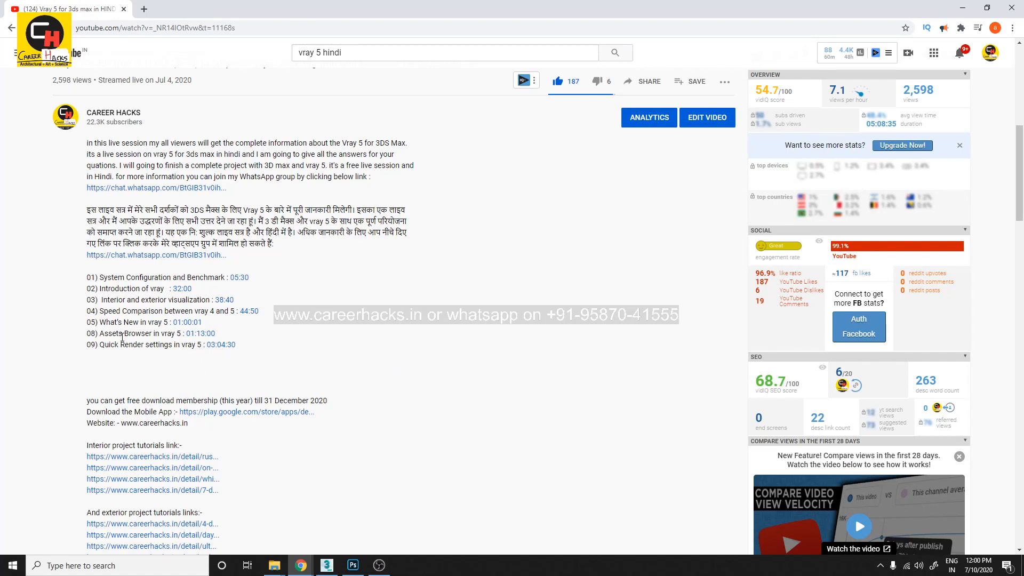
pyautogui.click(206, 333)
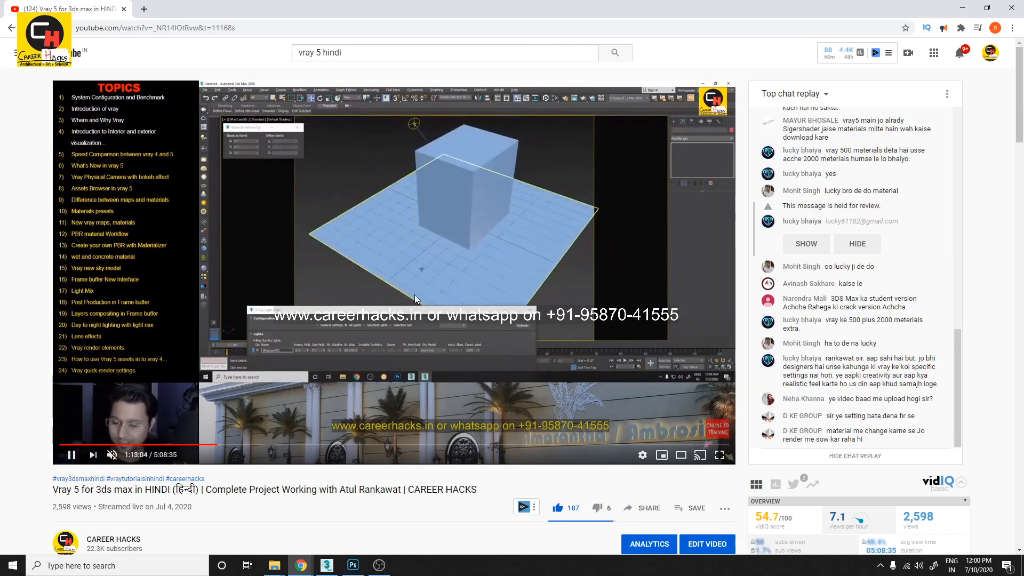
pyautogui.scroll(-8, 226, 352)
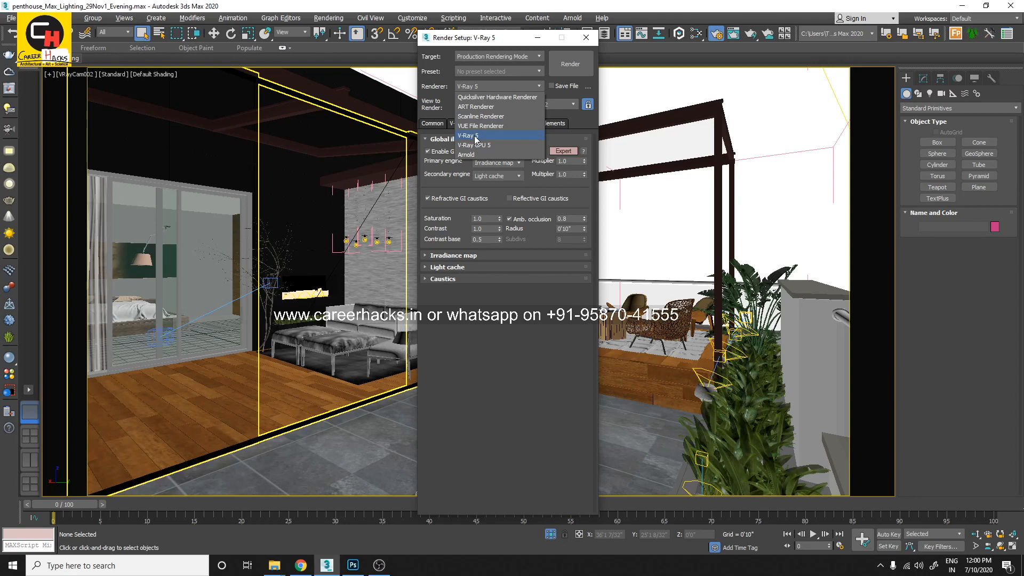
# Step: Switch to 3ds Max, choose V-Ray 5 as the renderer, and close Render Setup and the V-Ray Light Lister
pyautogui.click(472, 140)
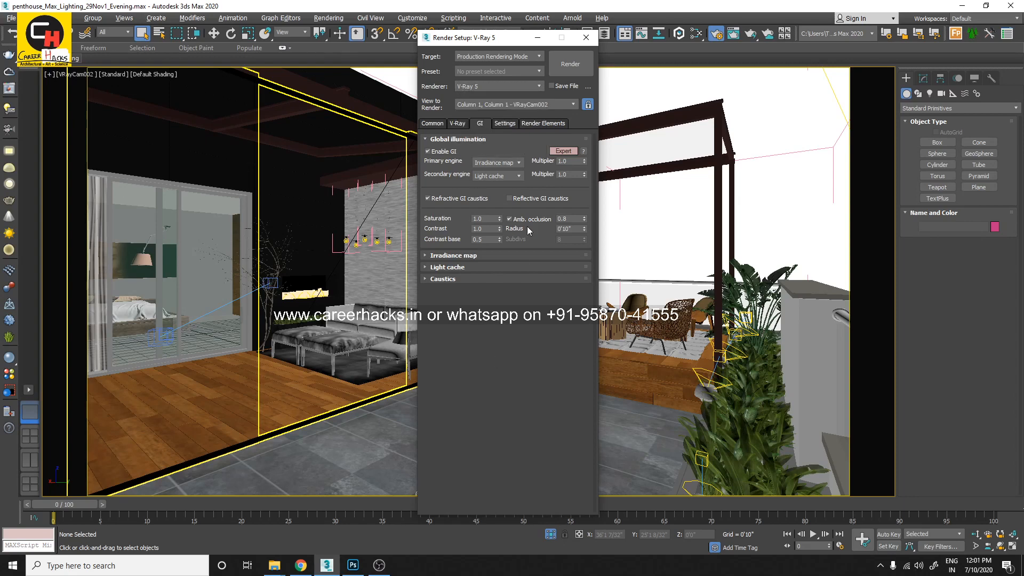
pyautogui.click(586, 39)
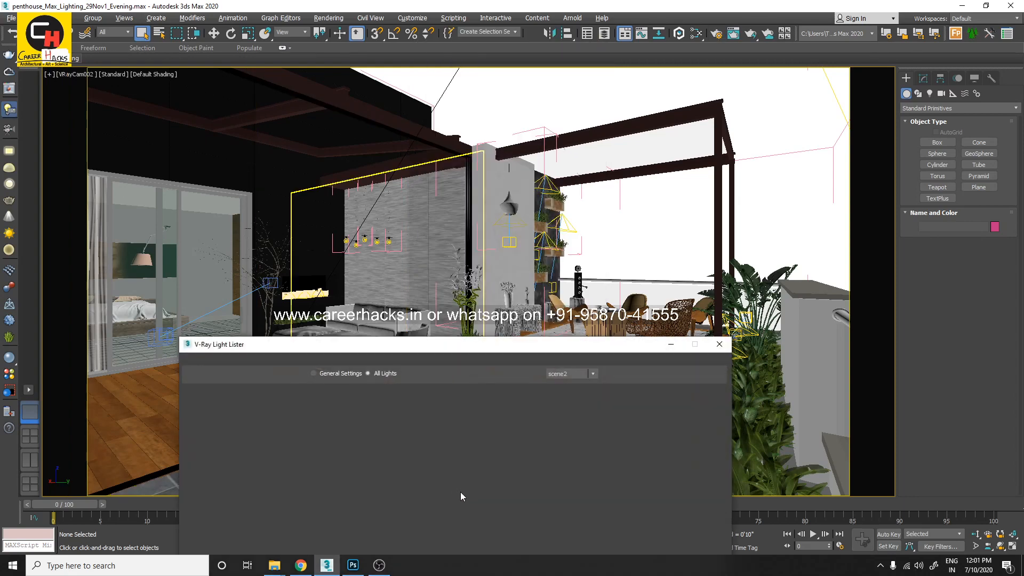
pyautogui.click(719, 344)
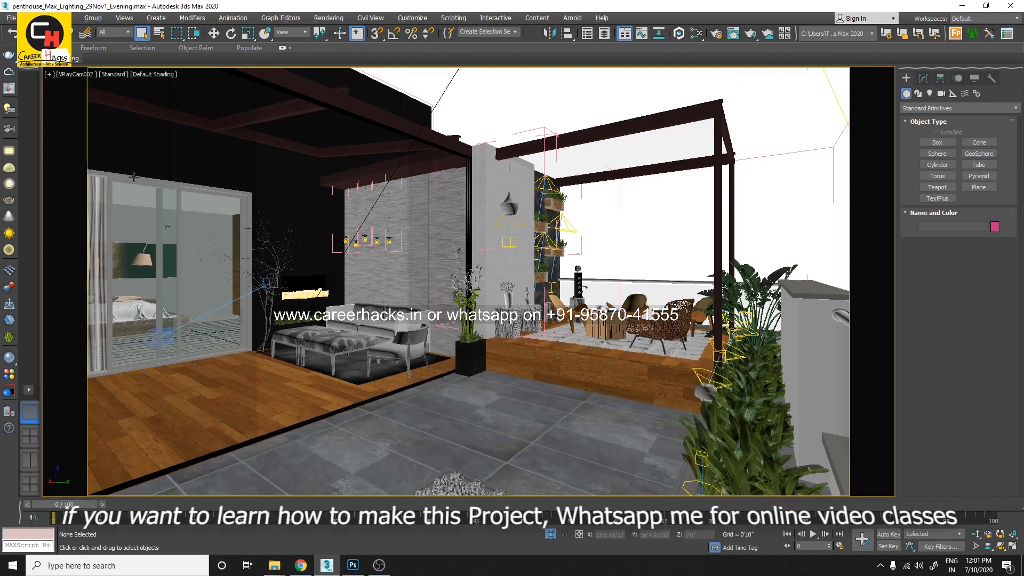
# Step: Open the V-Ray Frame Buffer, reposition it over the viewport and start an interactive render of the penthouse scene
pyautogui.click(10, 90)
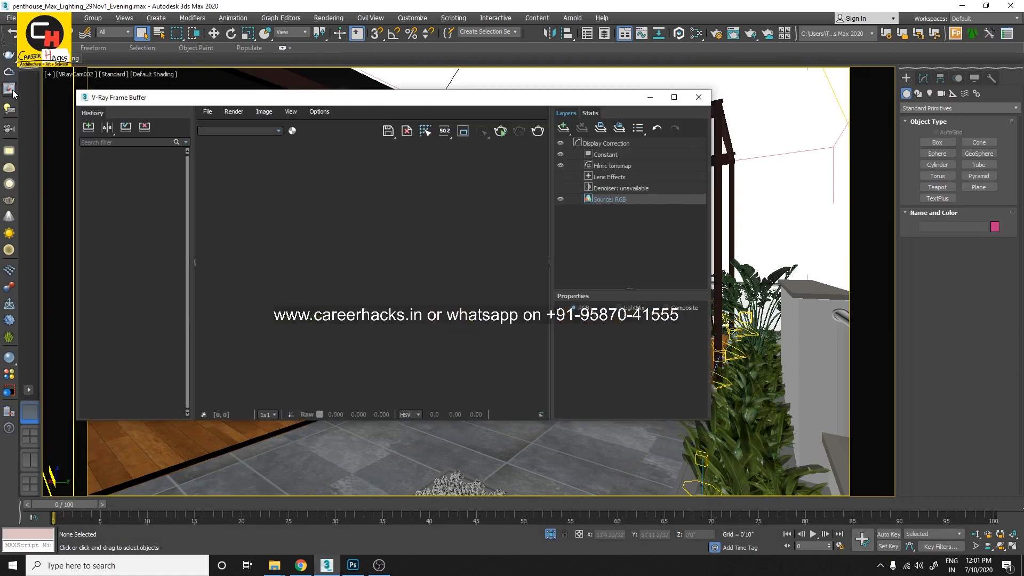
pyautogui.moveTo(584, 98); pyautogui.dragTo(643, 109)
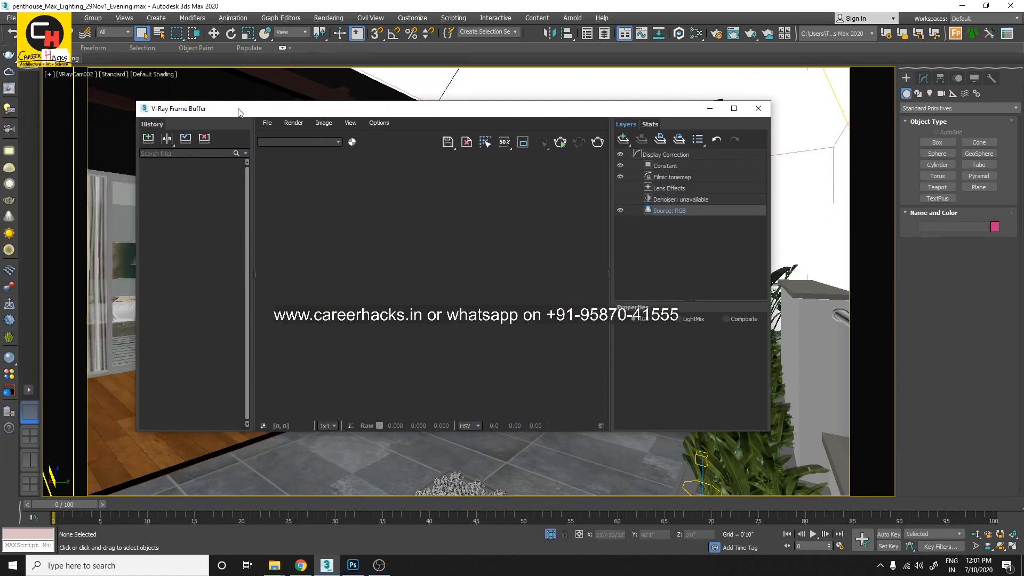
pyautogui.moveTo(238, 110); pyautogui.dragTo(214, 105)
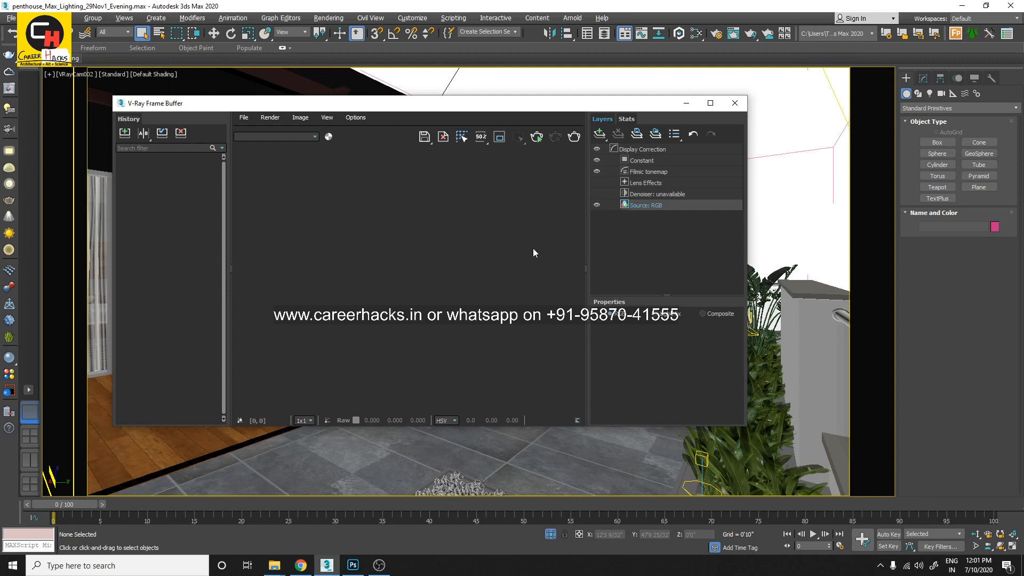
pyautogui.click(536, 137)
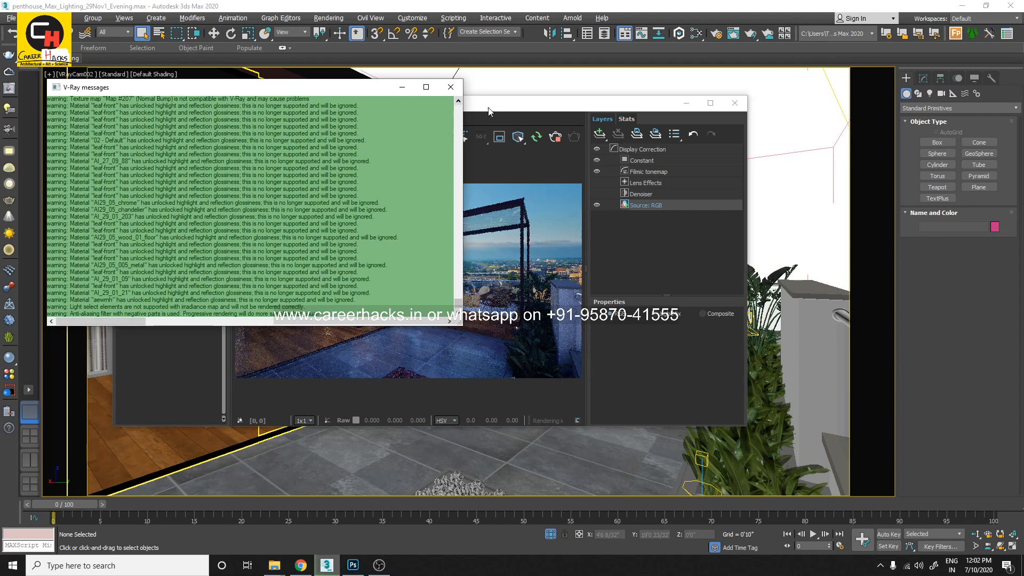
# Step: Move the frame buffer clear of the V-Ray messages window and enable its Lens Effects and Denoiser layers
pyautogui.click(509, 109)
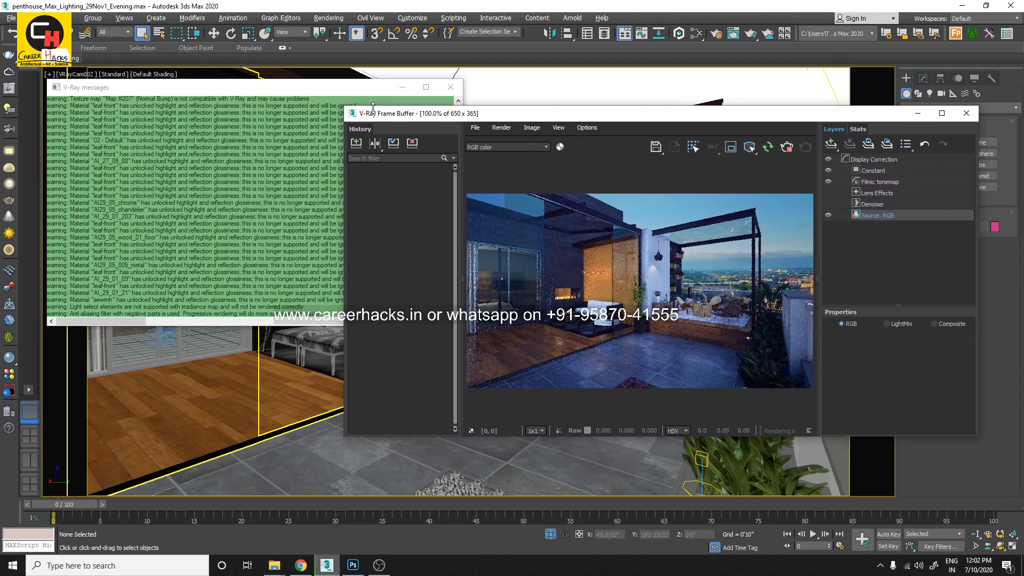
pyautogui.click(290, 93)
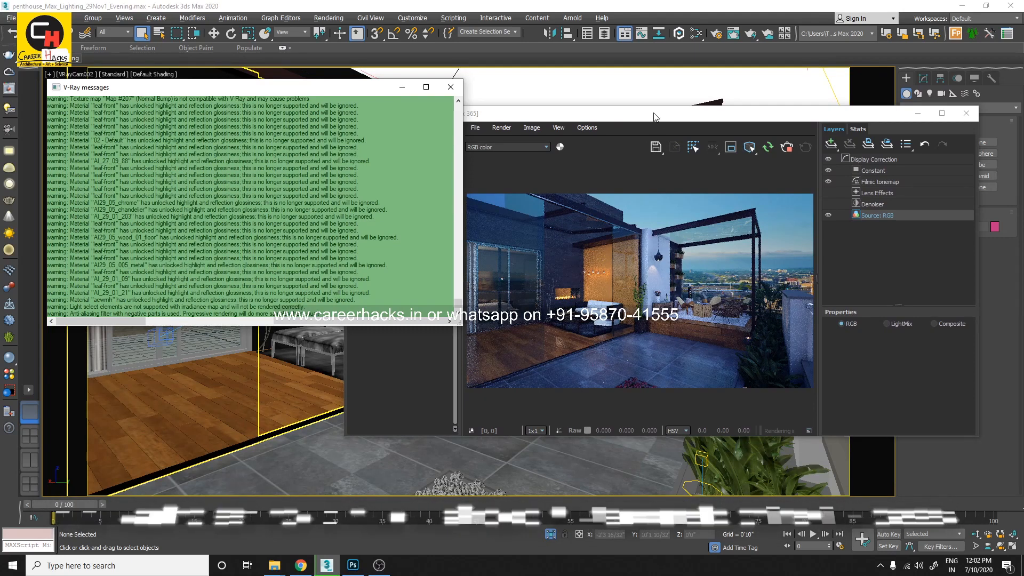
pyautogui.click(878, 228)
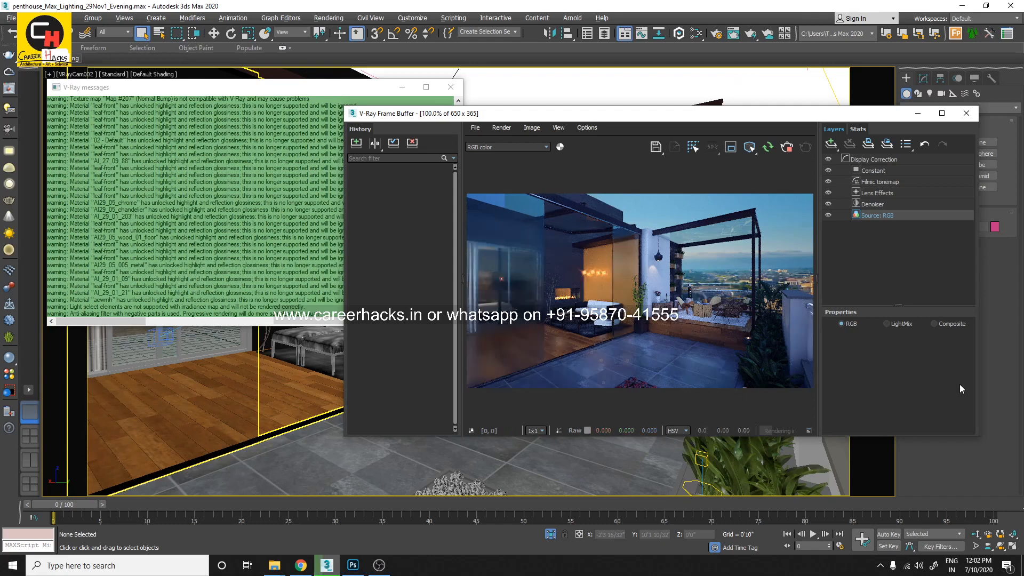
# Step: Switch the frame buffer's source layer to LightMix and stop the interactive render
pyautogui.click(900, 324)
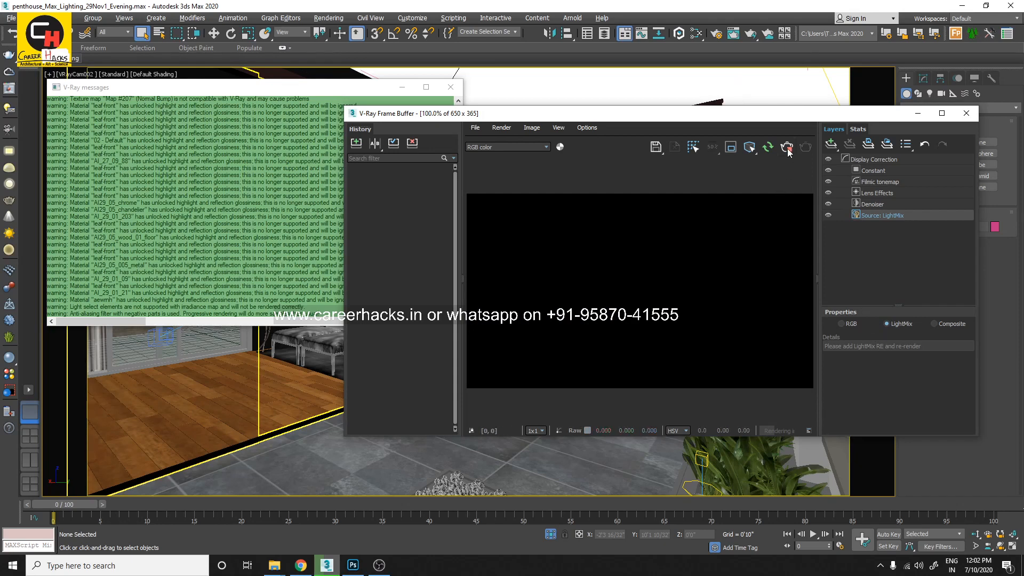
pyautogui.moveTo(786, 119); pyautogui.dragTo(738, 121)
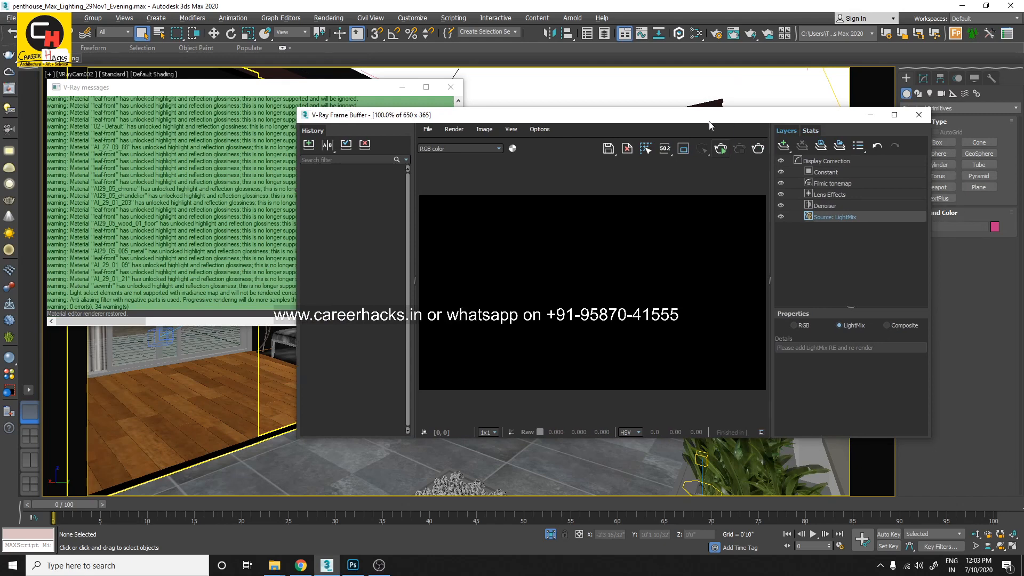
# Step: Add a VRayLightMix render element to the scene's V-Ray 5 render setup
pyautogui.click(719, 36)
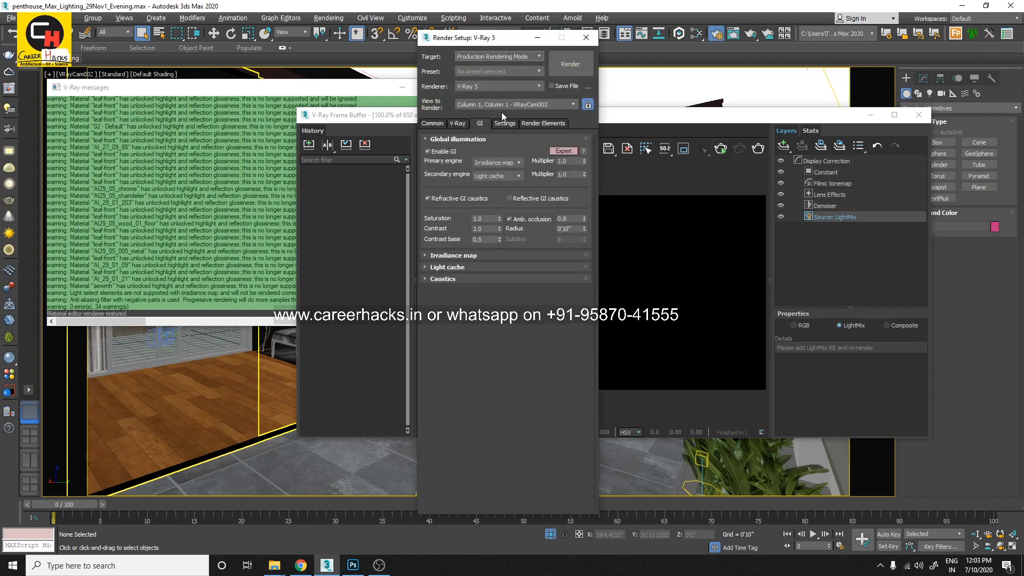
pyautogui.click(542, 124)
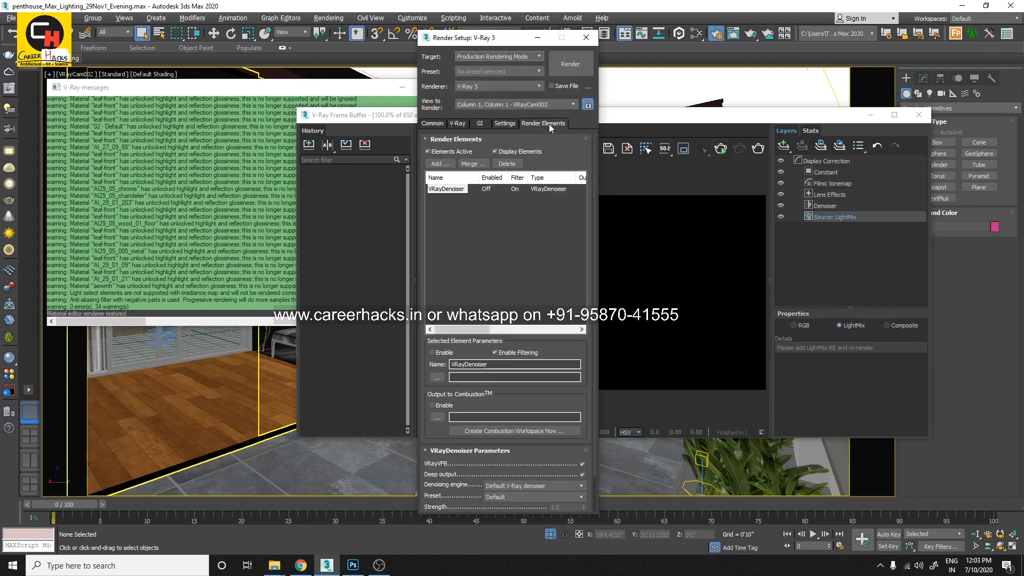
pyautogui.click(446, 166)
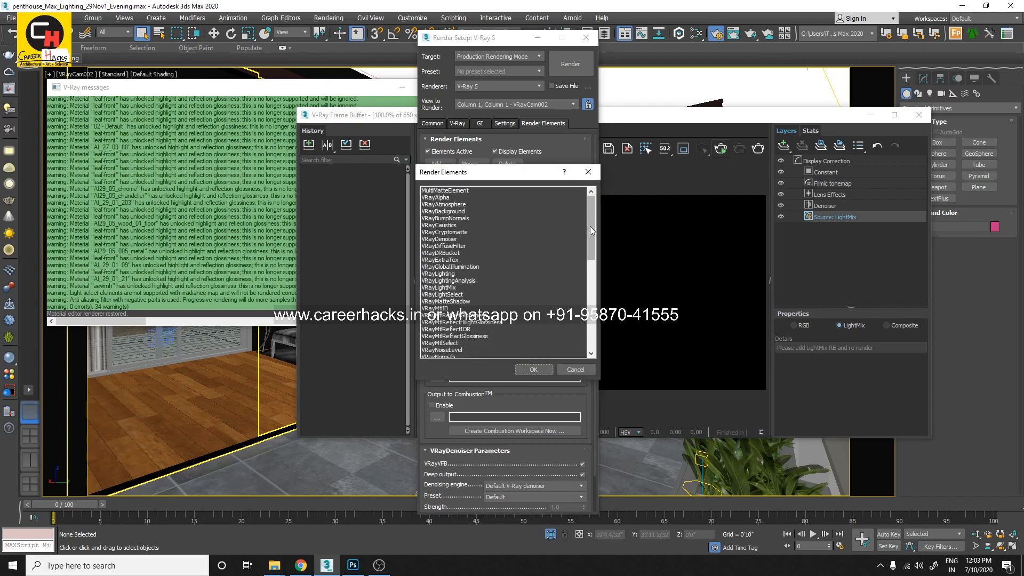
pyautogui.moveTo(590, 231); pyautogui.dragTo(588, 263)
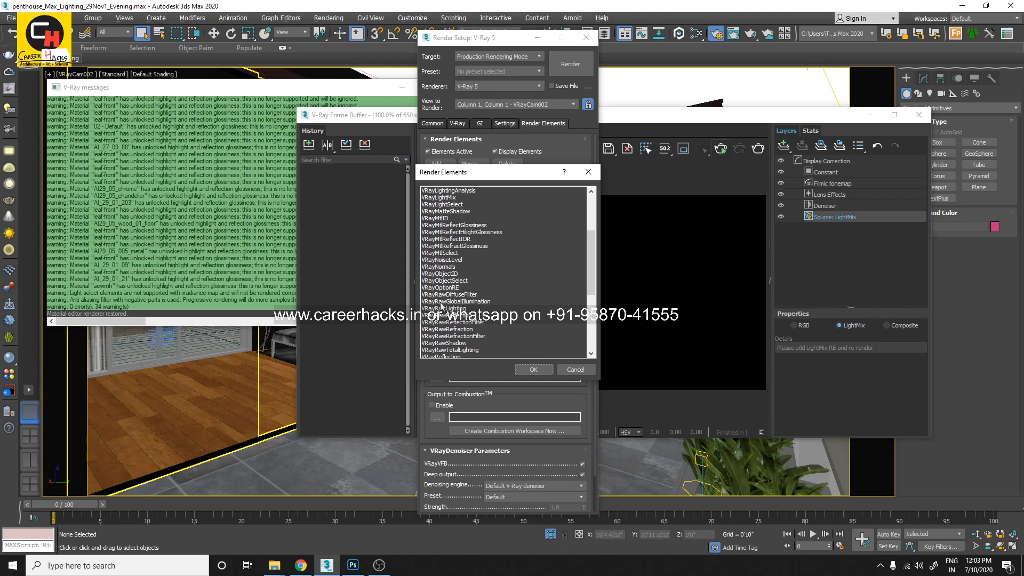
pyautogui.scroll(3, 440, 301)
pyautogui.click(445, 260)
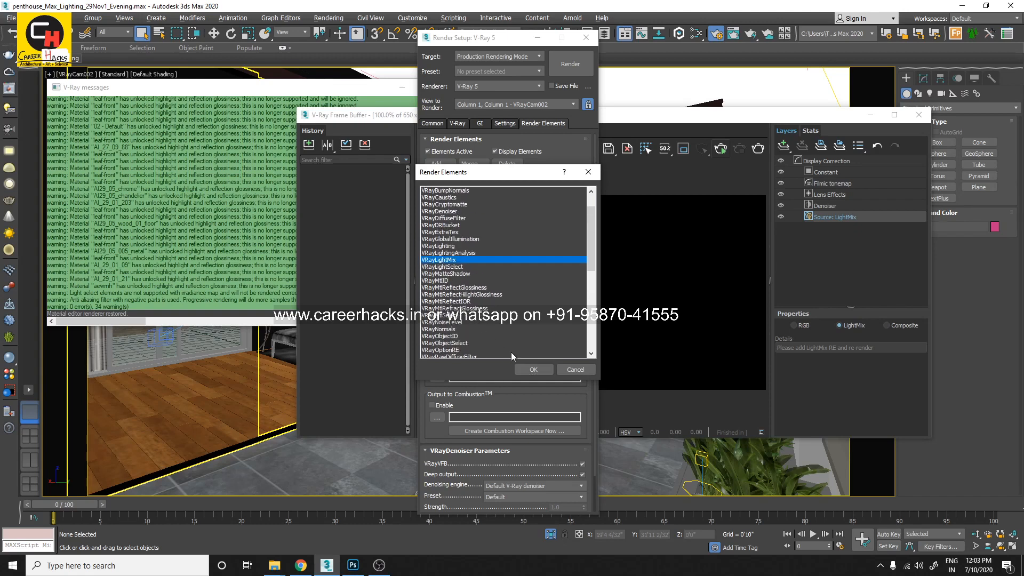
pyautogui.click(523, 370)
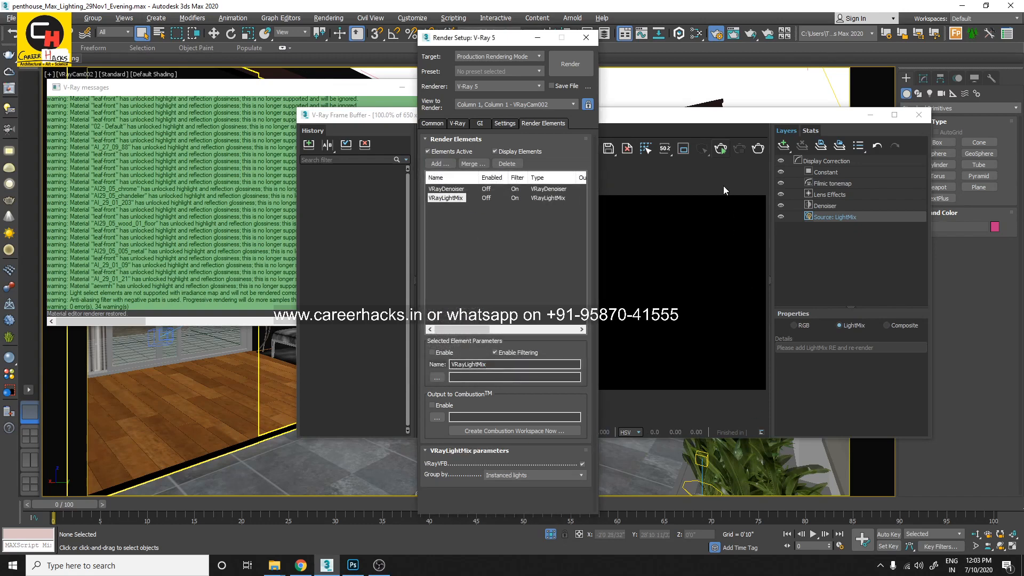
# Step: Restart the interactive render and examine the latest run's first warnings in the V-Ray messages log
pyautogui.click(723, 154)
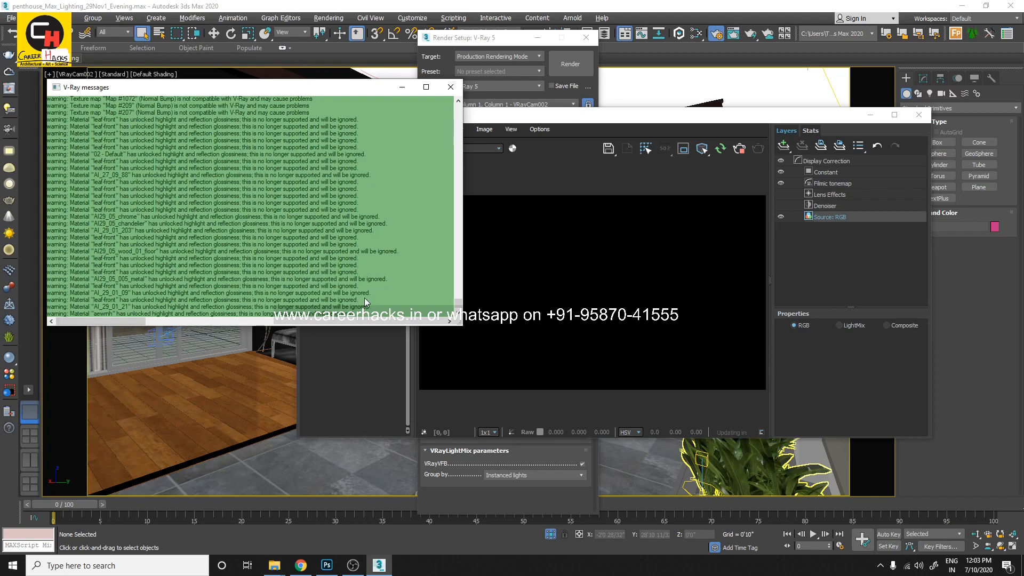
pyautogui.click(458, 99)
pyautogui.click(458, 100)
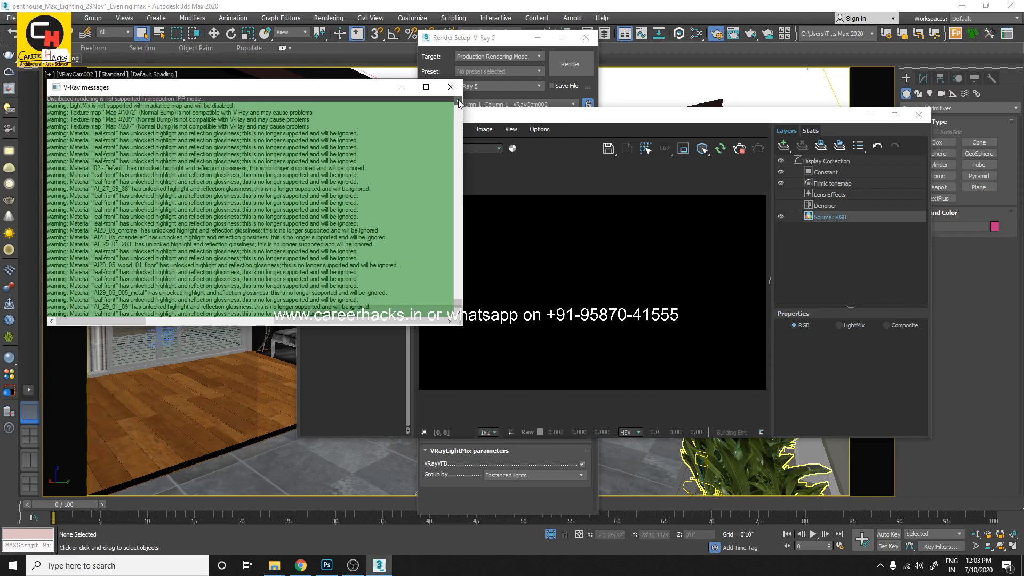
pyautogui.click(458, 99)
pyautogui.click(458, 99)
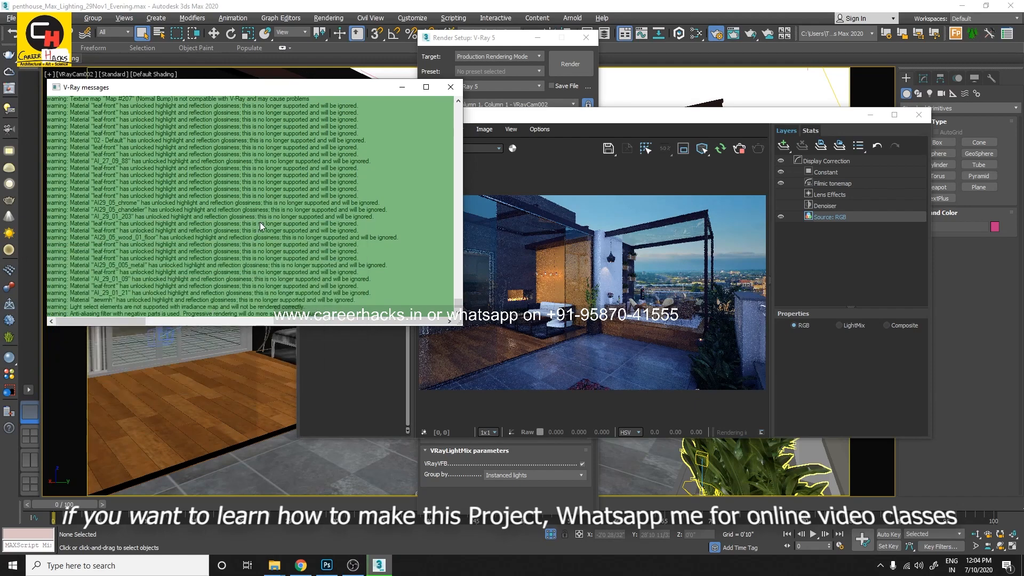
pyautogui.click(459, 100)
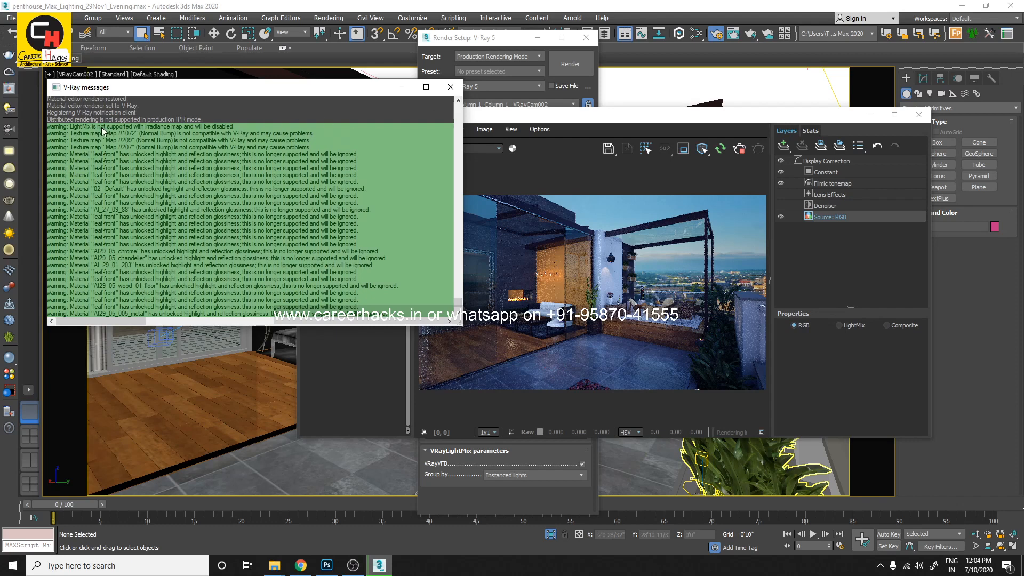
# Step: Magnify the first warnings in the V-Ray messages log to read them, and stop the interactive render
pyautogui.press('super+plus')
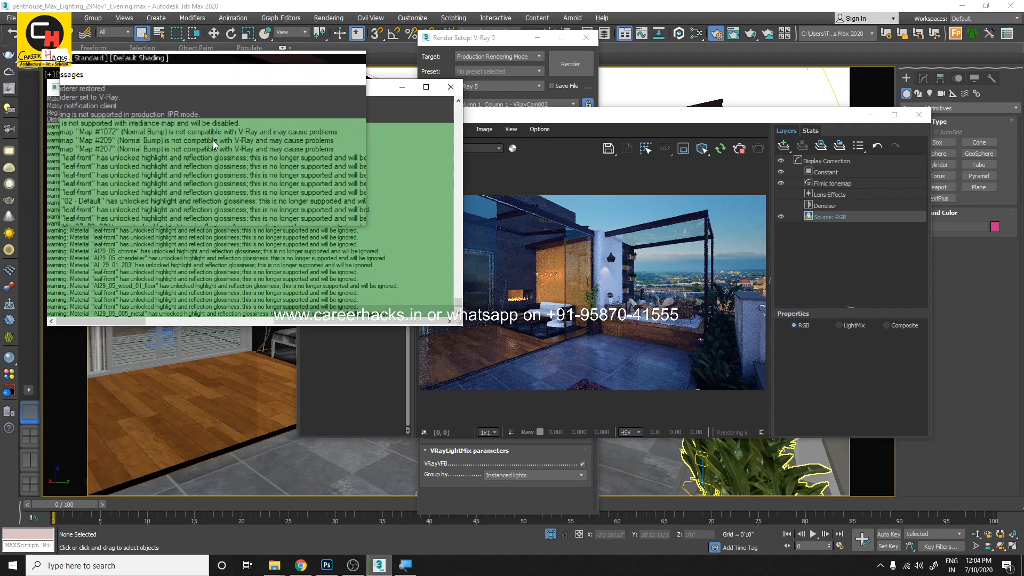
pyautogui.press('super+minus')
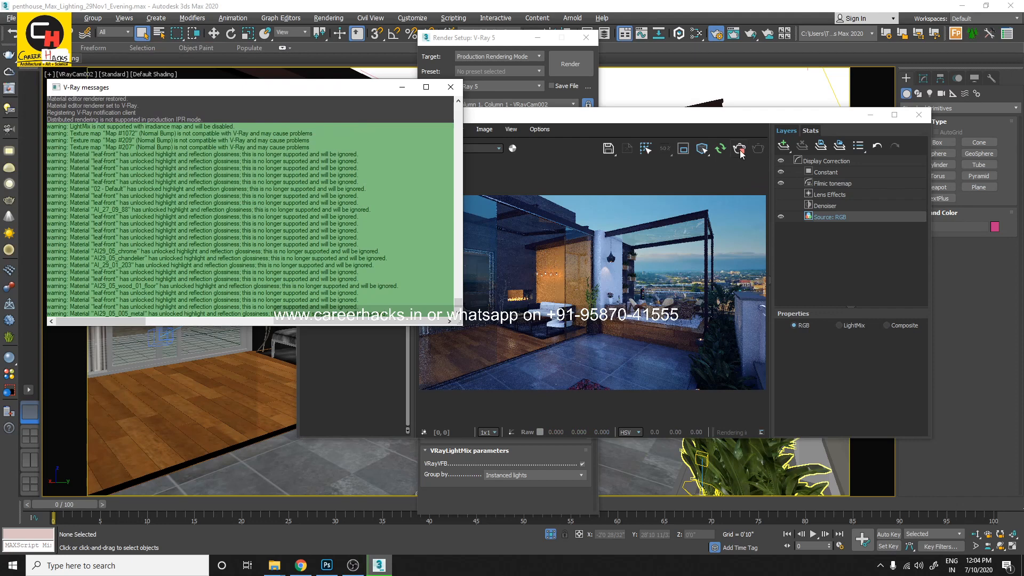
pyautogui.click(739, 150)
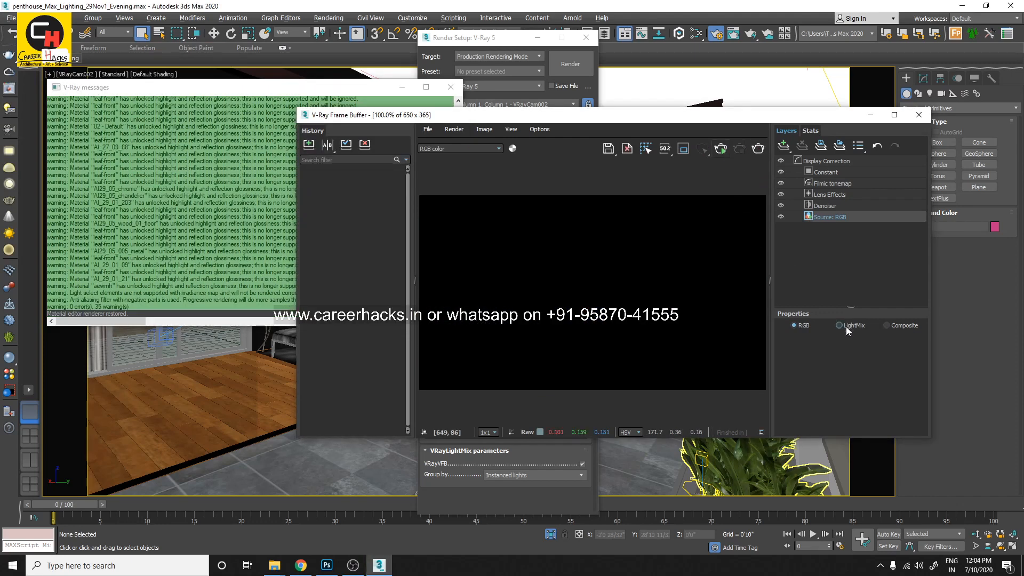
# Step: Check the LightMix properties of the frame buffer's source layer and return the source to RGB
pyautogui.click(846, 327)
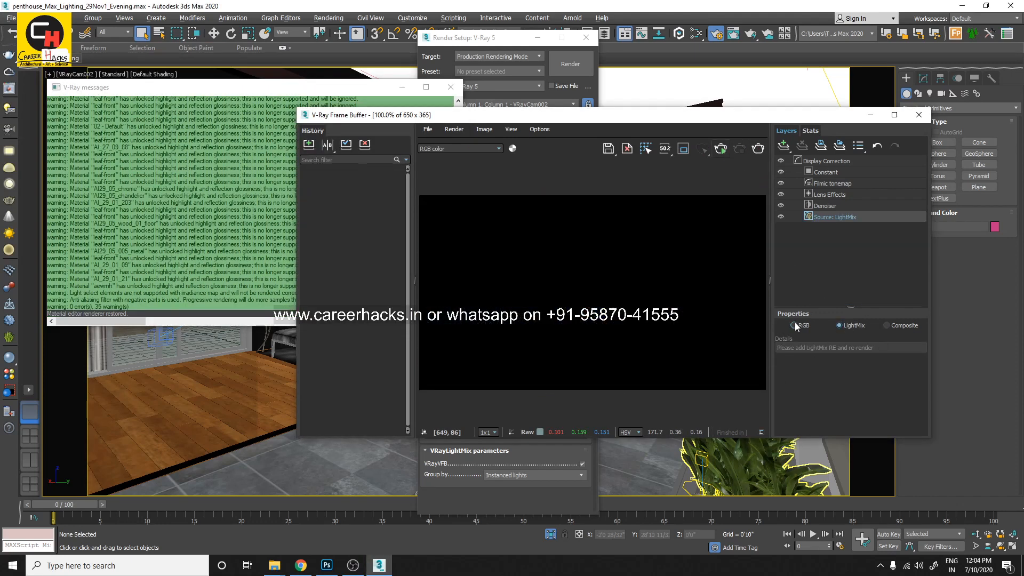
pyautogui.click(793, 325)
pyautogui.moveTo(648, 120); pyautogui.dragTo(629, 120)
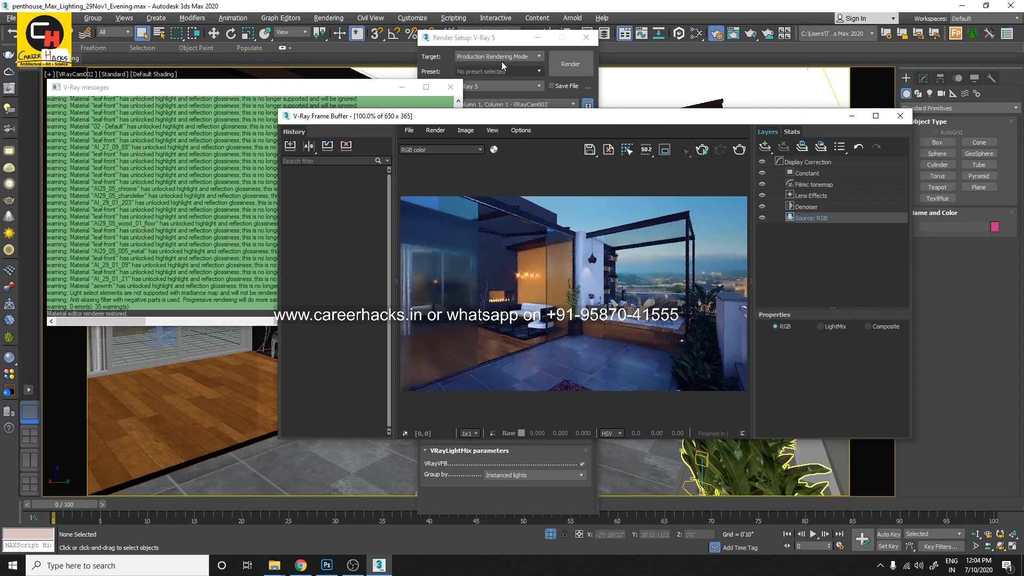
# Step: Review the irradiance map settings in the render setup and set the primary GI engine to Light cache
pyautogui.moveTo(468, 39); pyautogui.dragTo(535, 33)
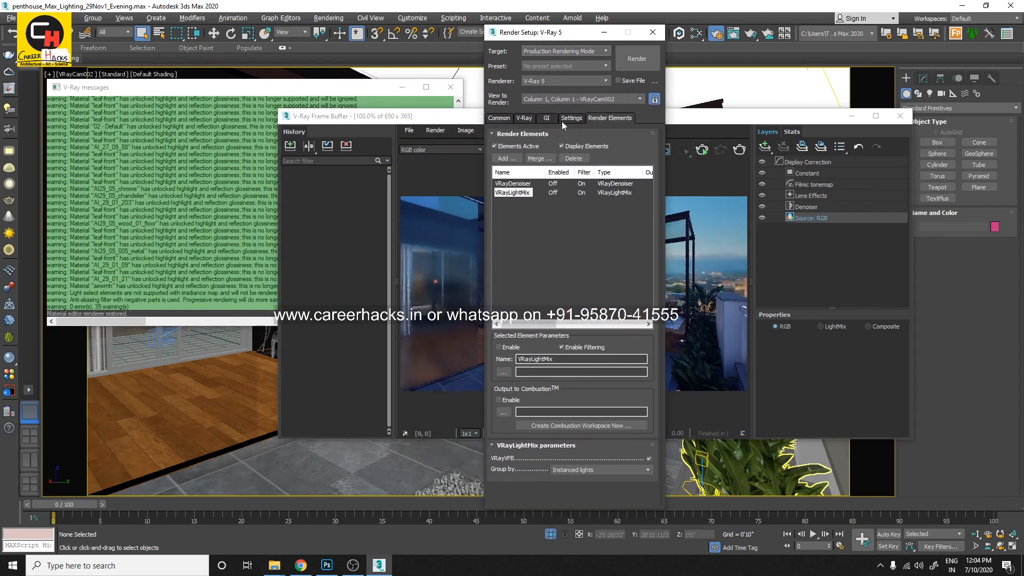
pyautogui.click(548, 119)
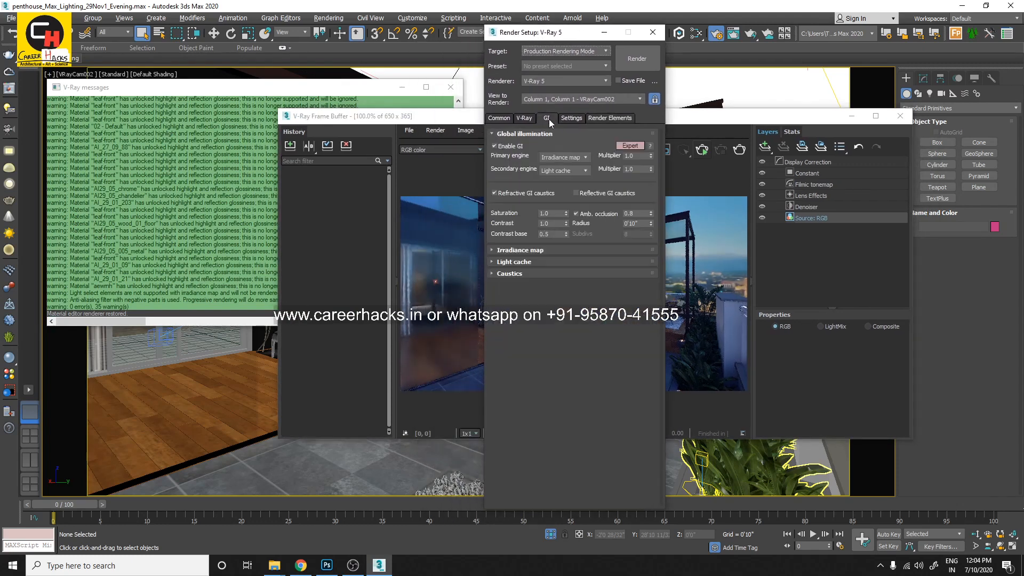
pyautogui.click(513, 251)
pyautogui.scroll(-1, 520, 143)
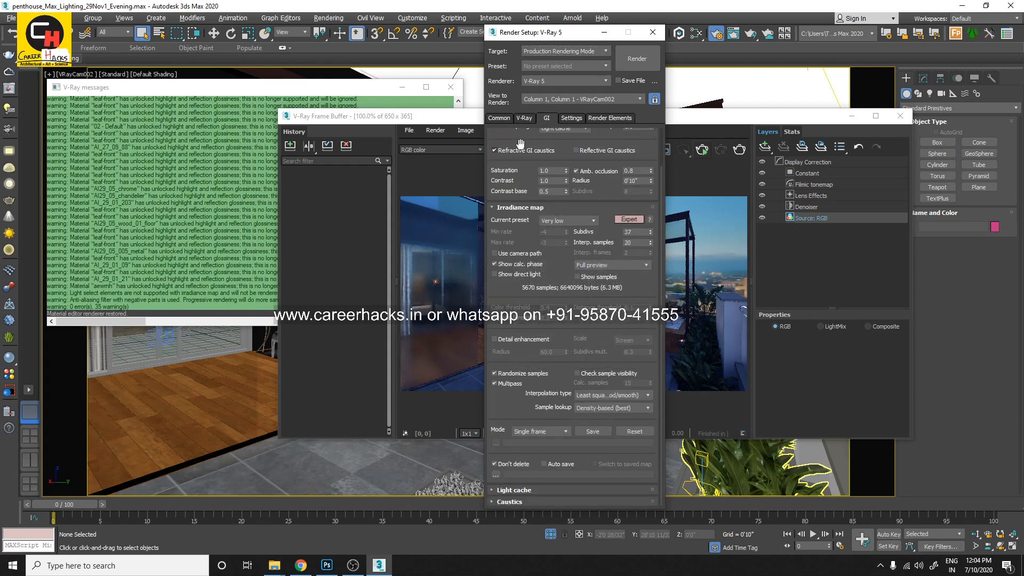
pyautogui.scroll(1, 507, 174)
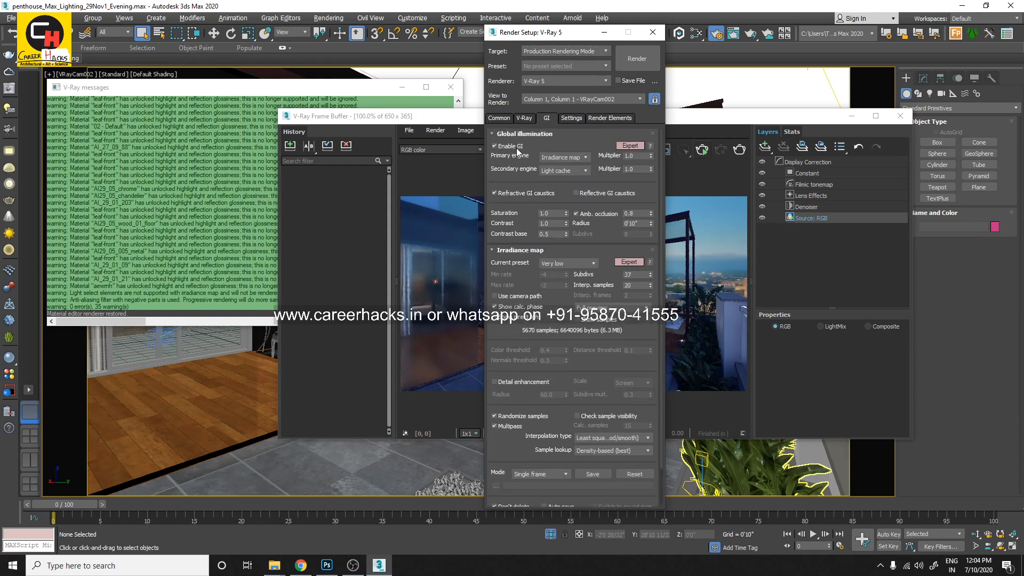
pyautogui.click(507, 251)
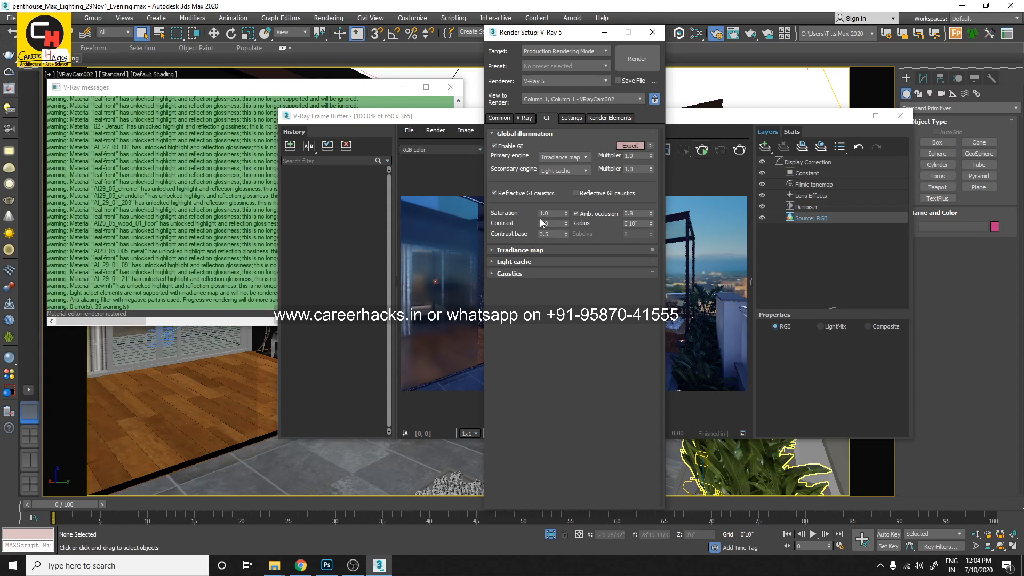
pyautogui.click(570, 157)
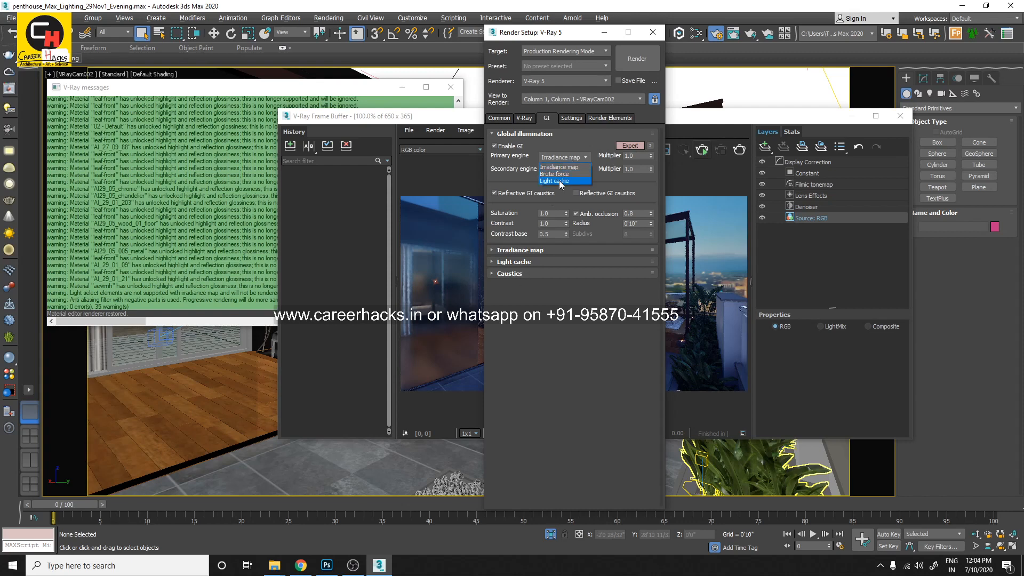
pyautogui.click(559, 181)
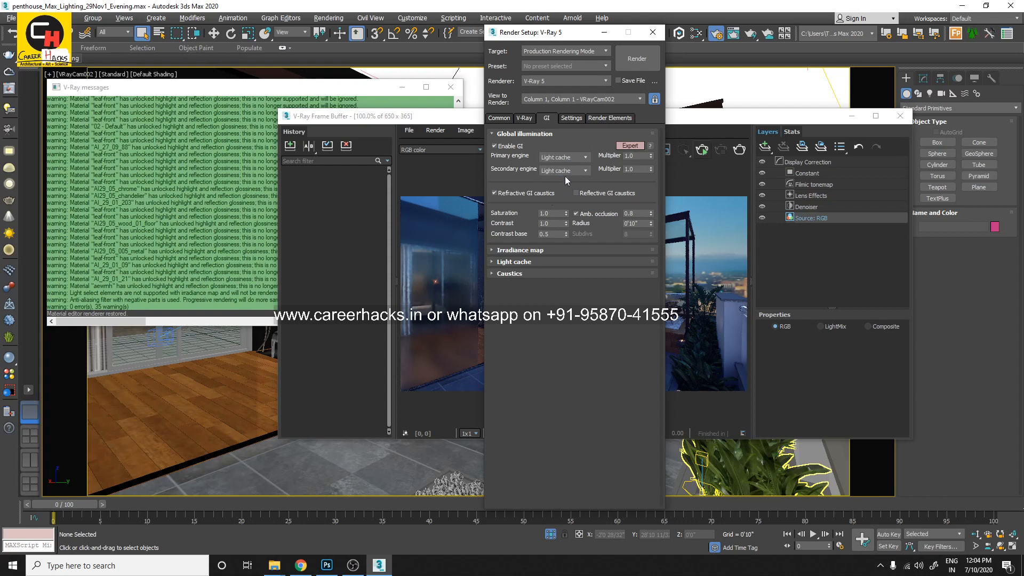
pyautogui.click(598, 121)
pyautogui.click(545, 122)
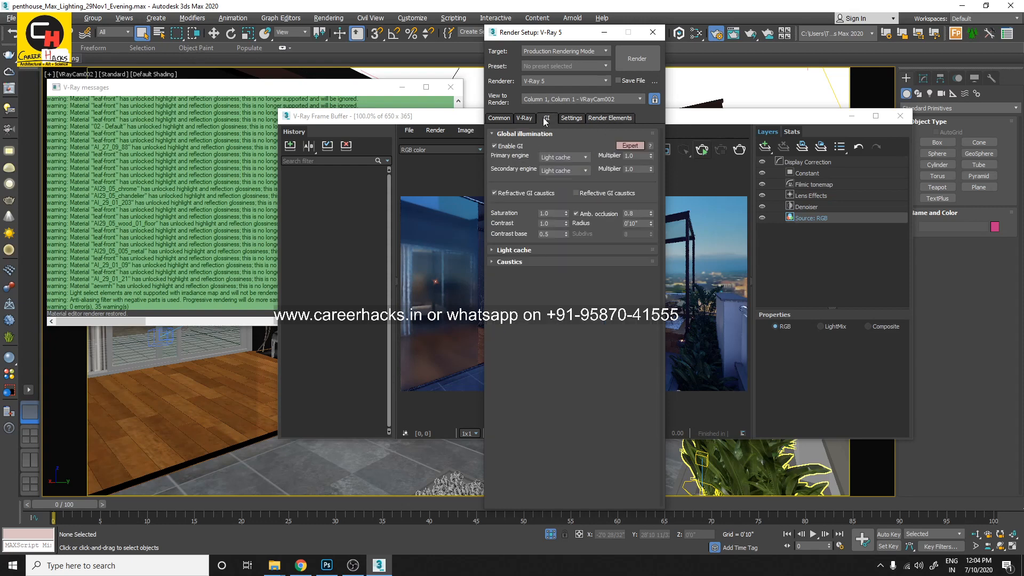
# Step: Restart the interactive render and examine the full LightMix light list in the enlarged frame buffer
pyautogui.click(454, 125)
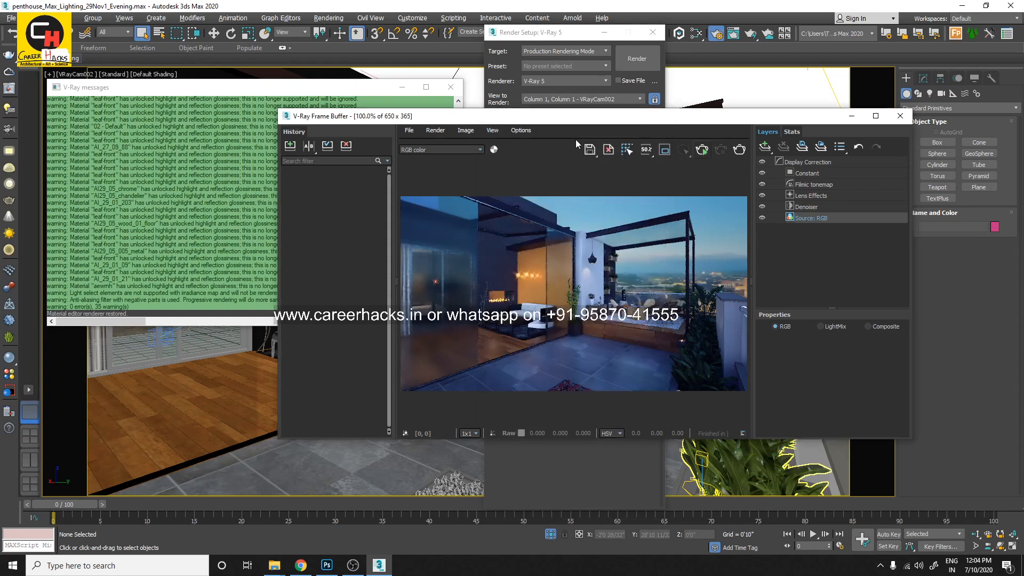
pyautogui.click(703, 151)
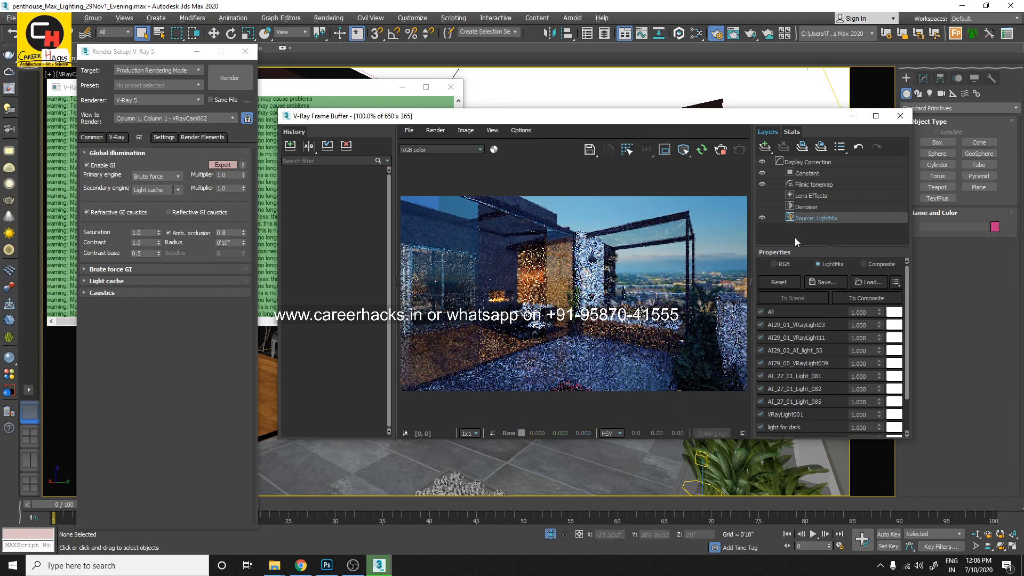
pyautogui.click(876, 116)
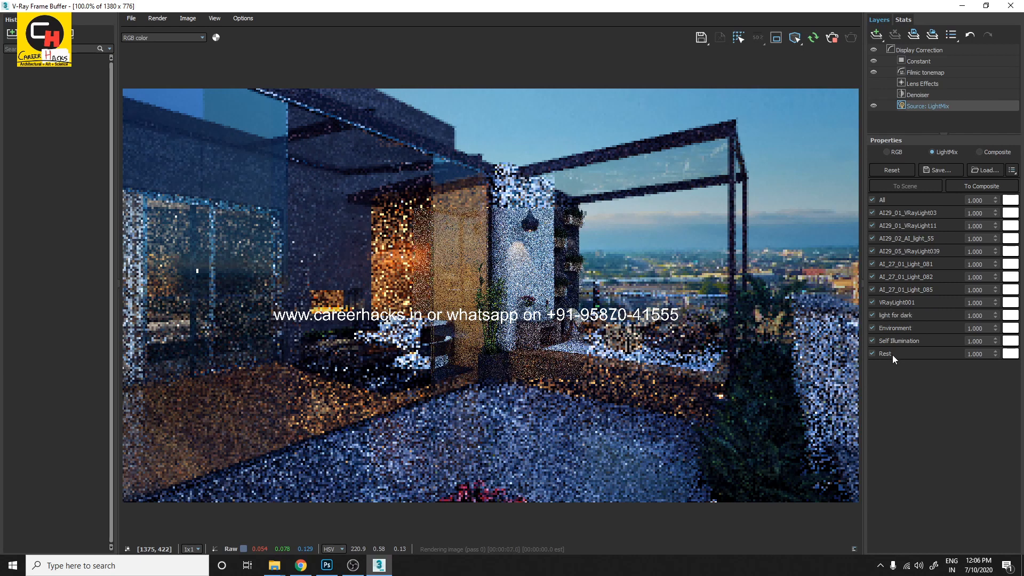
pyautogui.click(986, 6)
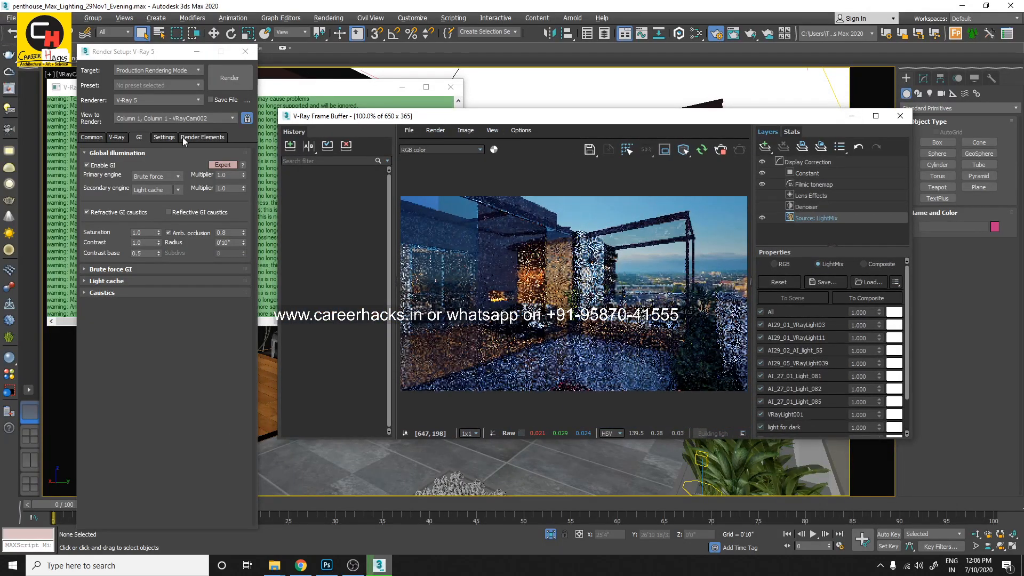
# Step: Show the VRayLightMix element's parameters in the render setup and preview the scene without the AI_27_01_Light_081 light
pyautogui.click(184, 137)
pyautogui.moveTo(128, 51); pyautogui.dragTo(280, 18)
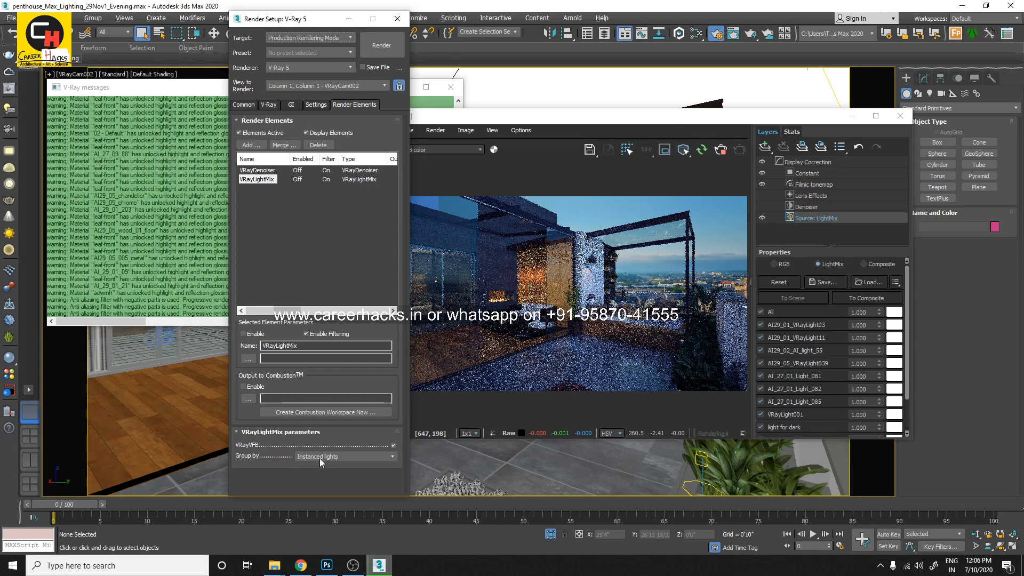
pyautogui.click(808, 378)
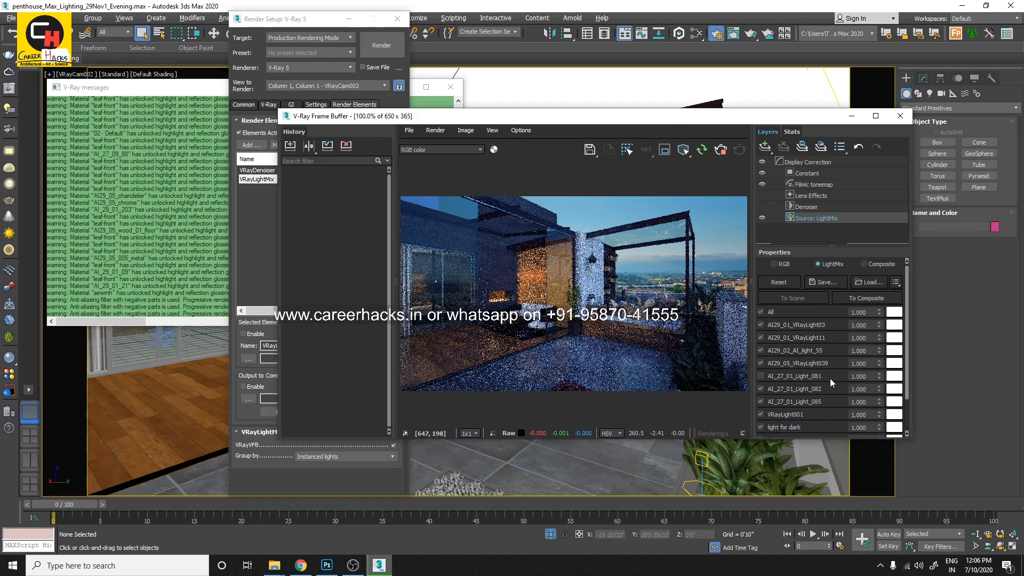
pyautogui.click(797, 376)
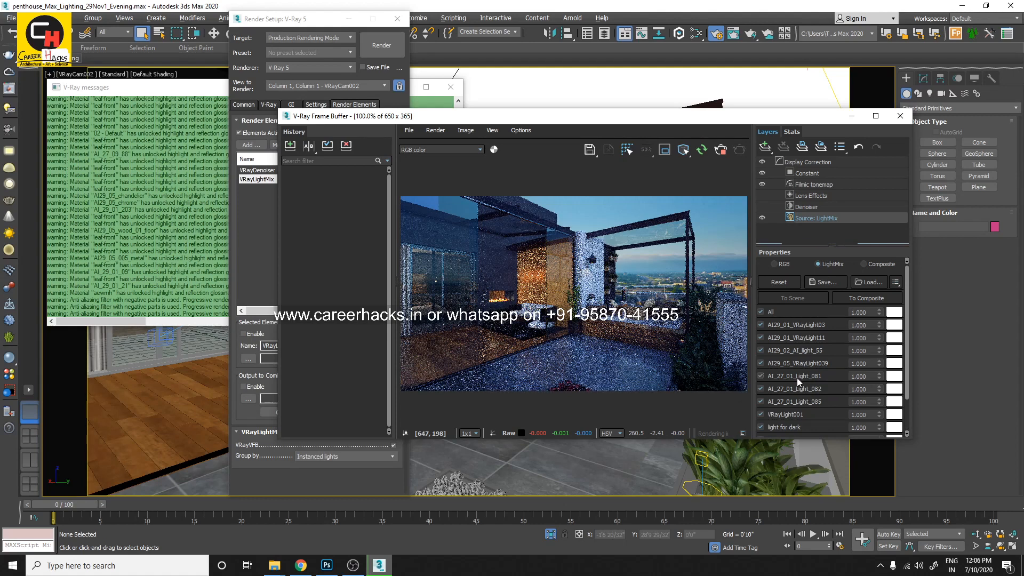
# Step: Examine the VRayLightMix element's grouping options and inspect the interior wall lights up close in the render
pyautogui.click(346, 456)
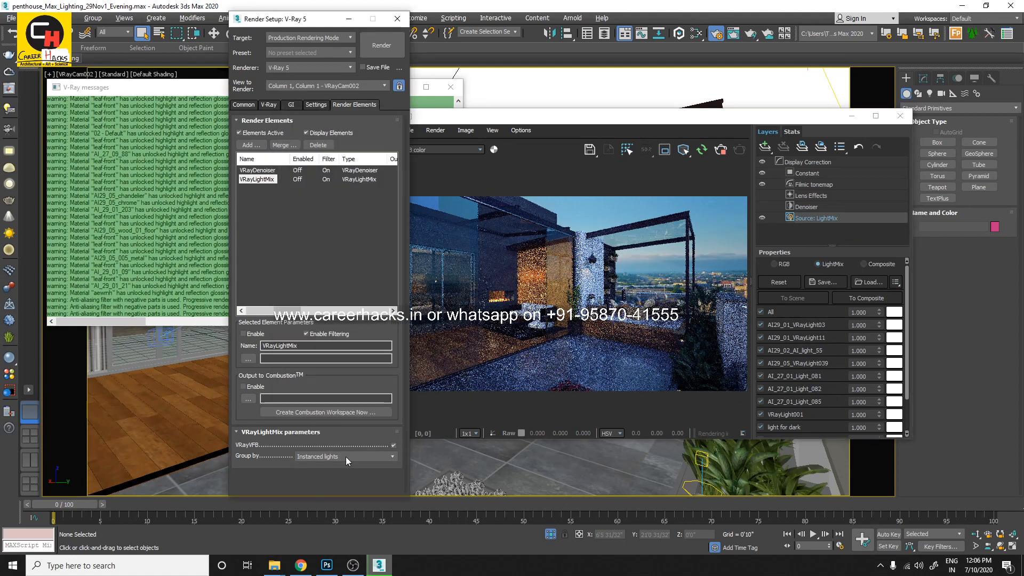
pyautogui.click(346, 457)
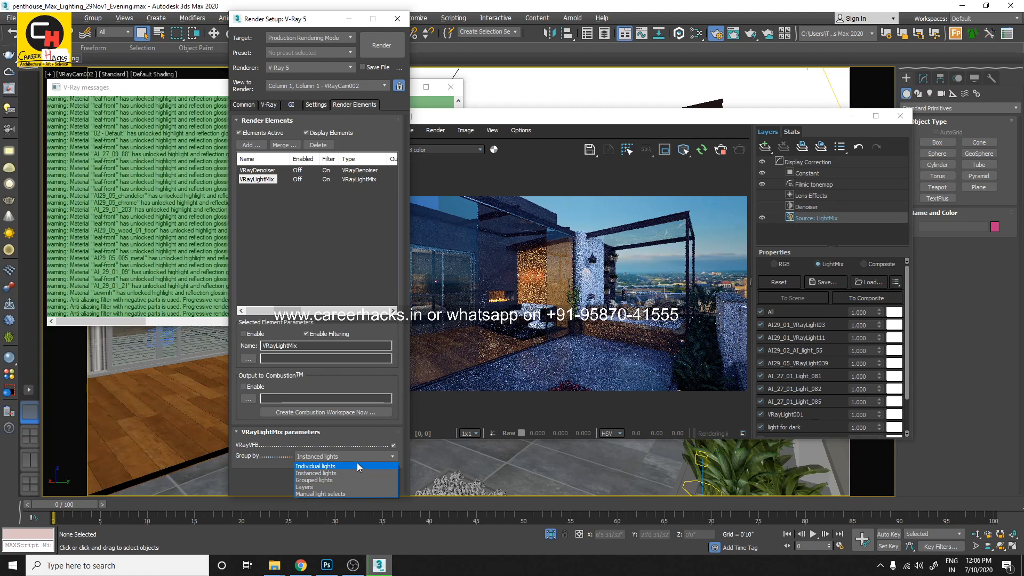
pyautogui.click(524, 277)
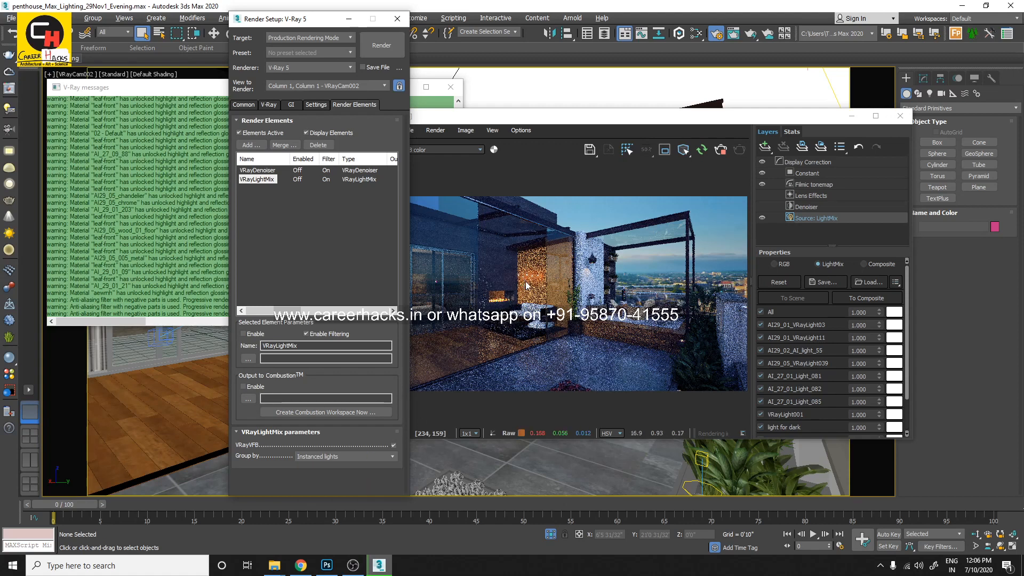
pyautogui.click(527, 282)
pyautogui.scroll(2, 528, 282)
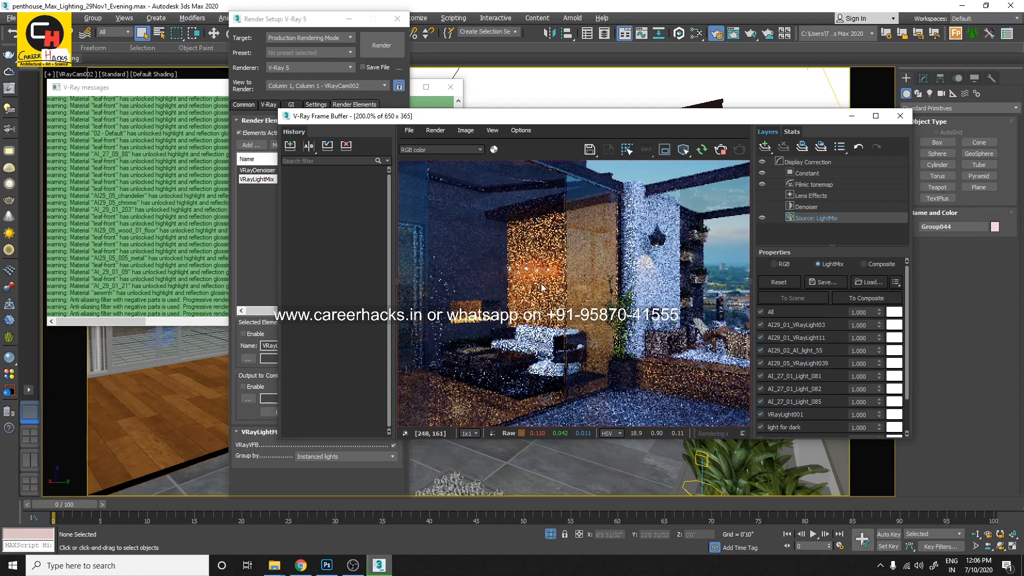
pyautogui.scroll(-2, 547, 291)
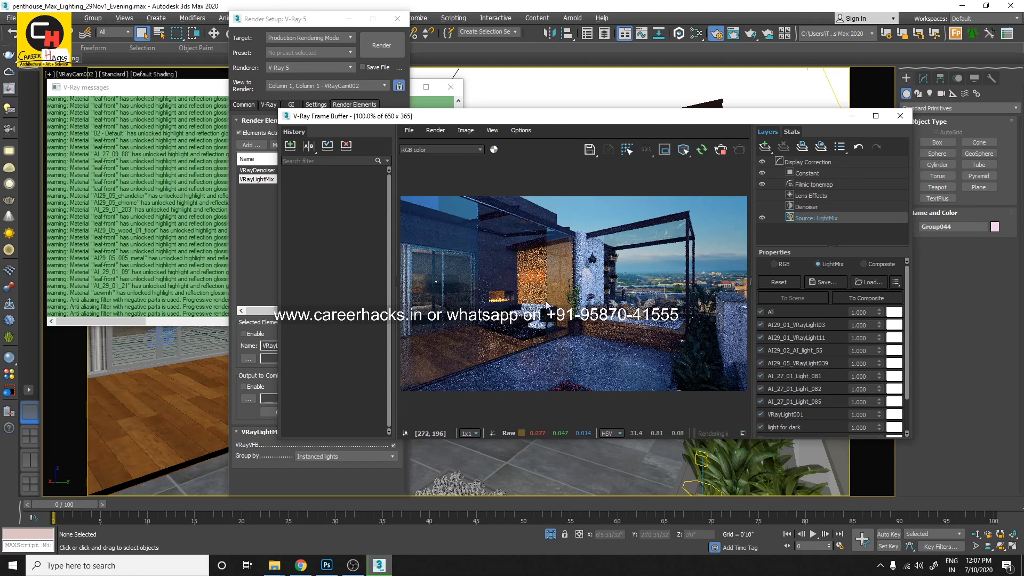
pyautogui.click(293, 469)
pyautogui.click(335, 457)
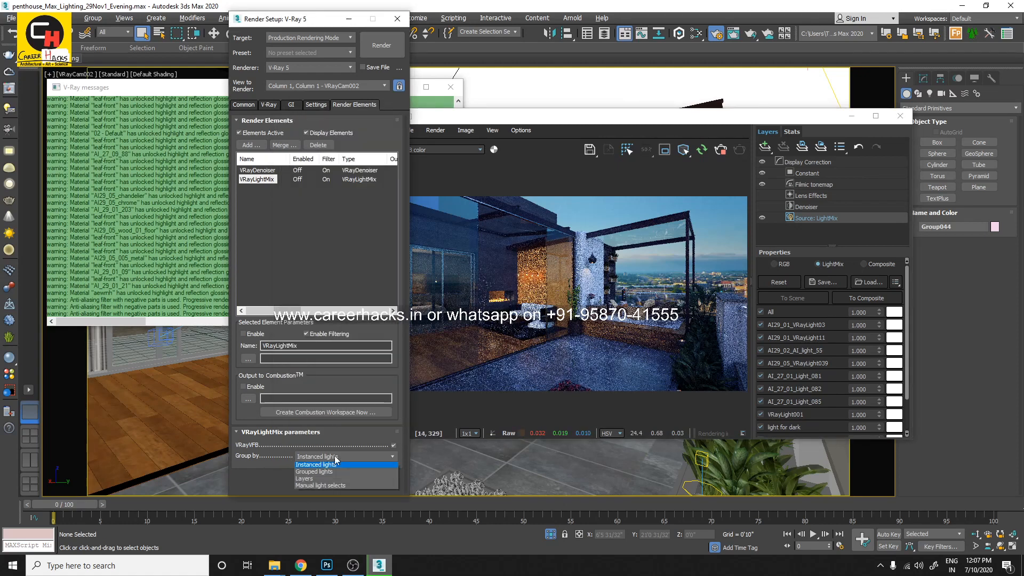
pyautogui.click(266, 477)
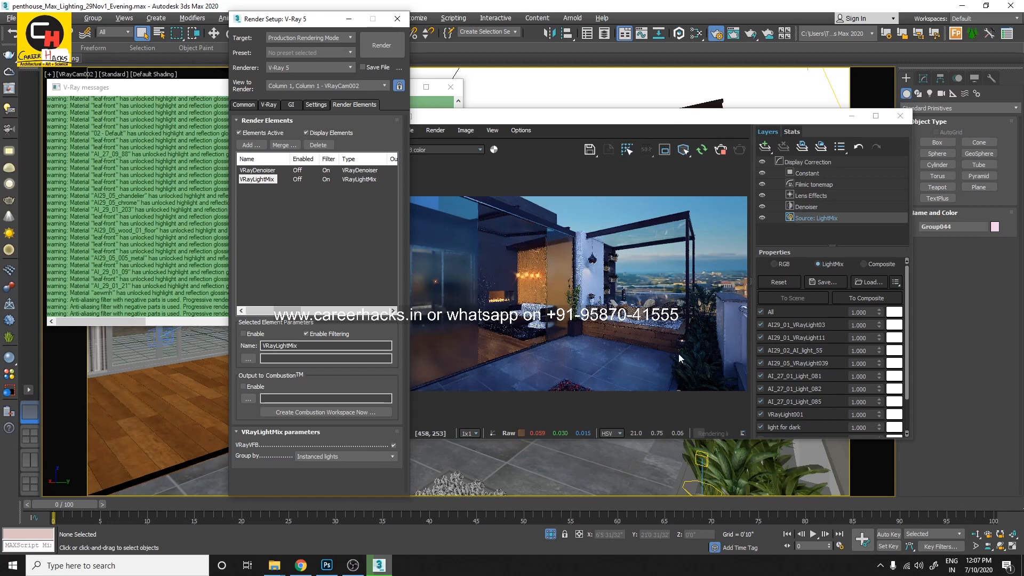
# Step: Toggle AI29_02_AI_light_55, AI29_01_VRayLight11 and AI29_01_VRayLight03 off and on in the LightMix, and turn AI29_05_VRayLight039 off
pyautogui.click(760, 350)
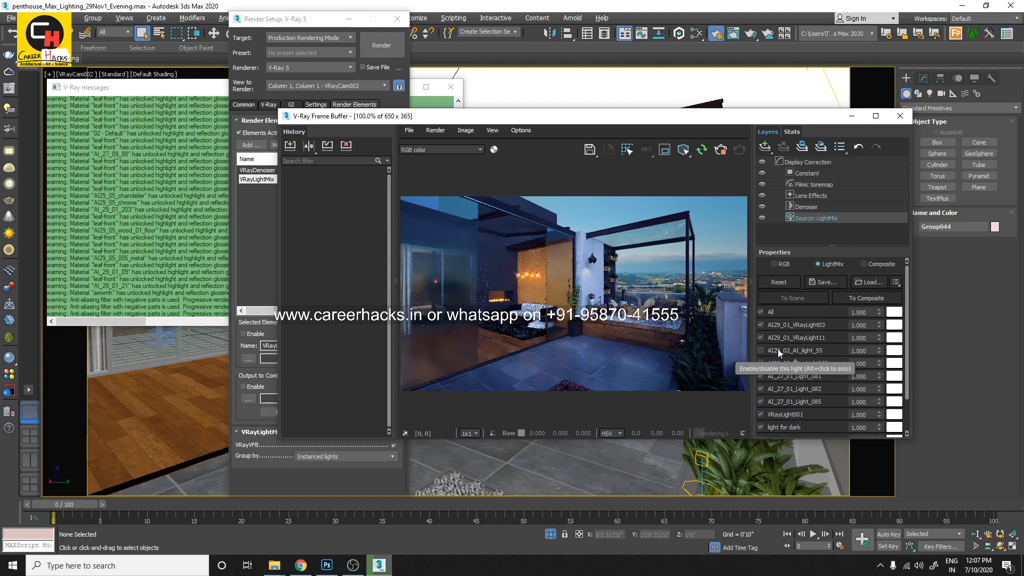
pyautogui.click(760, 350)
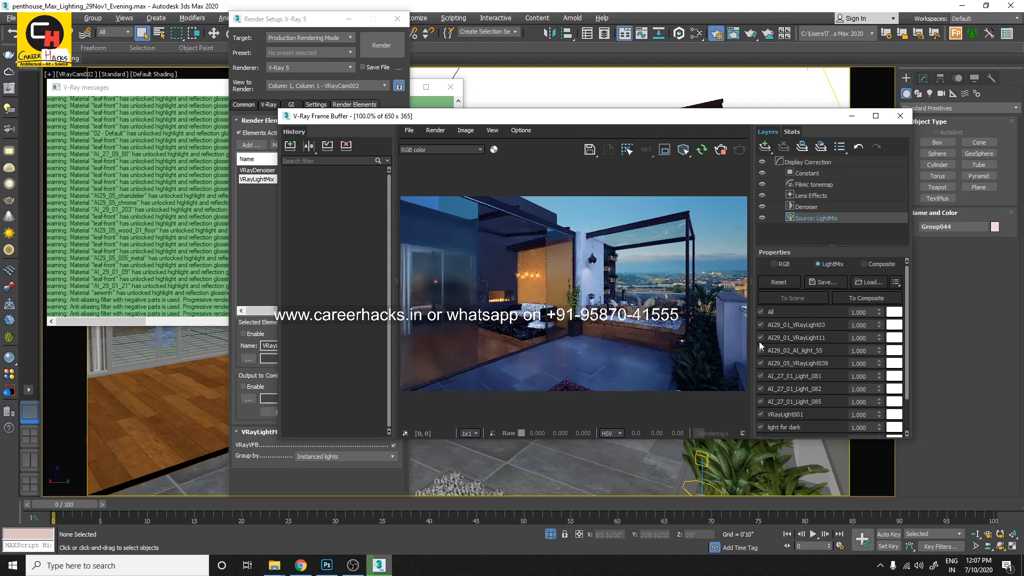
pyautogui.click(760, 338)
pyautogui.click(760, 338)
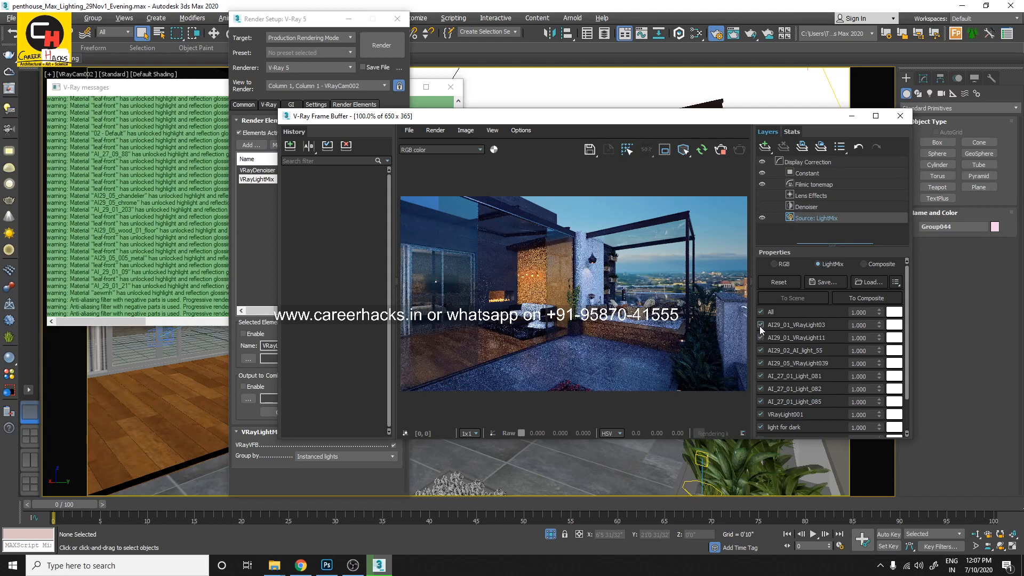
pyautogui.click(760, 325)
pyautogui.click(761, 325)
pyautogui.click(760, 363)
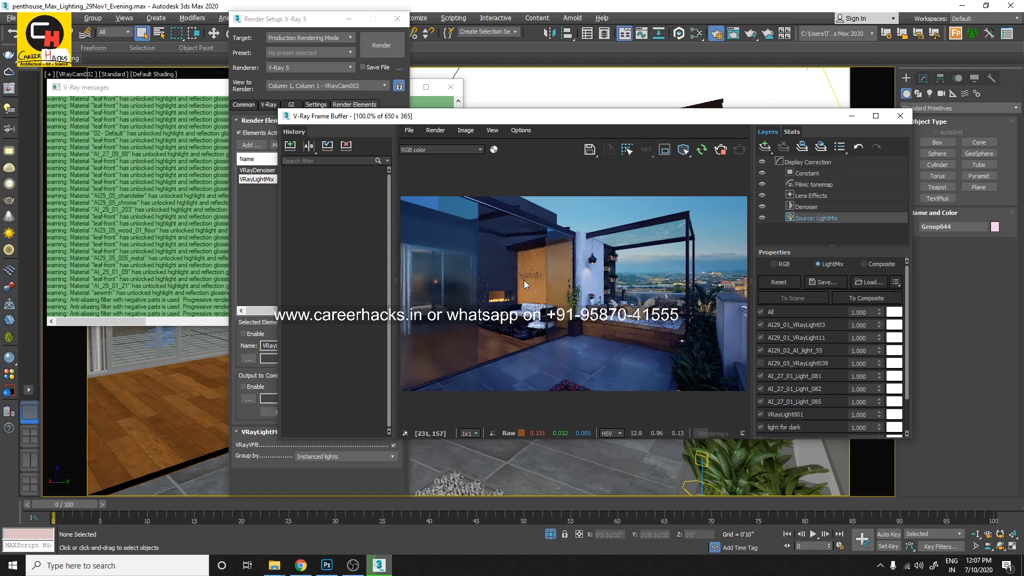
# Step: Set the VRayLightMix render element to group by individual lights
pyautogui.click(312, 467)
pyautogui.click(325, 457)
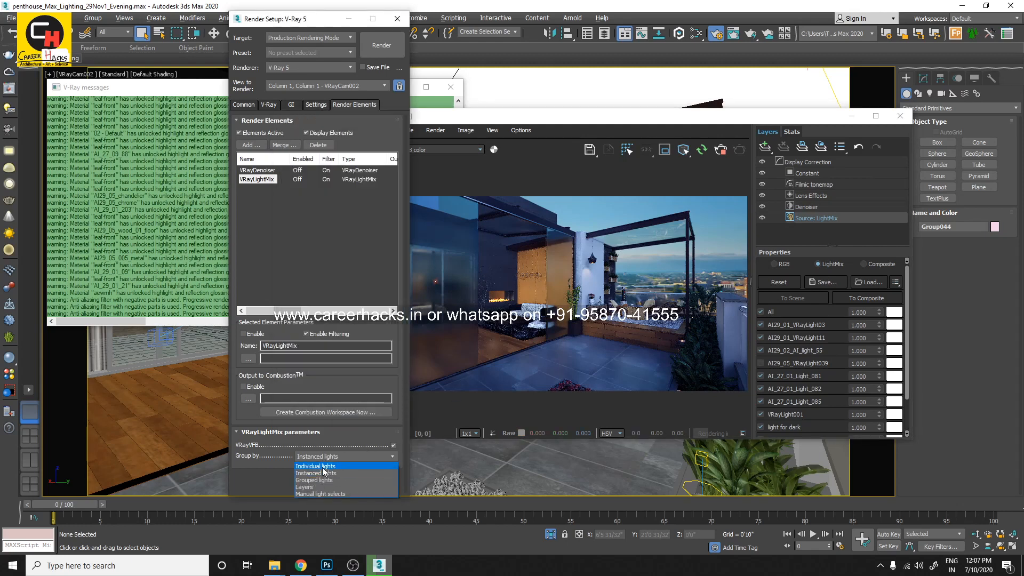
pyautogui.click(323, 468)
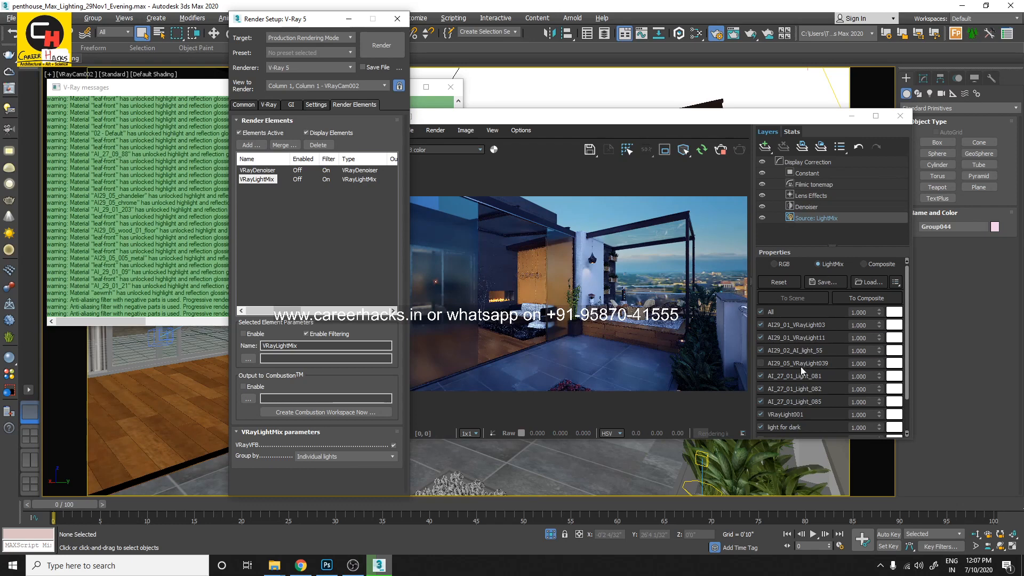
# Step: Turn the AI29_05_VRayLight039 light back on in the LightMix and stop the interactive render
pyautogui.click(761, 363)
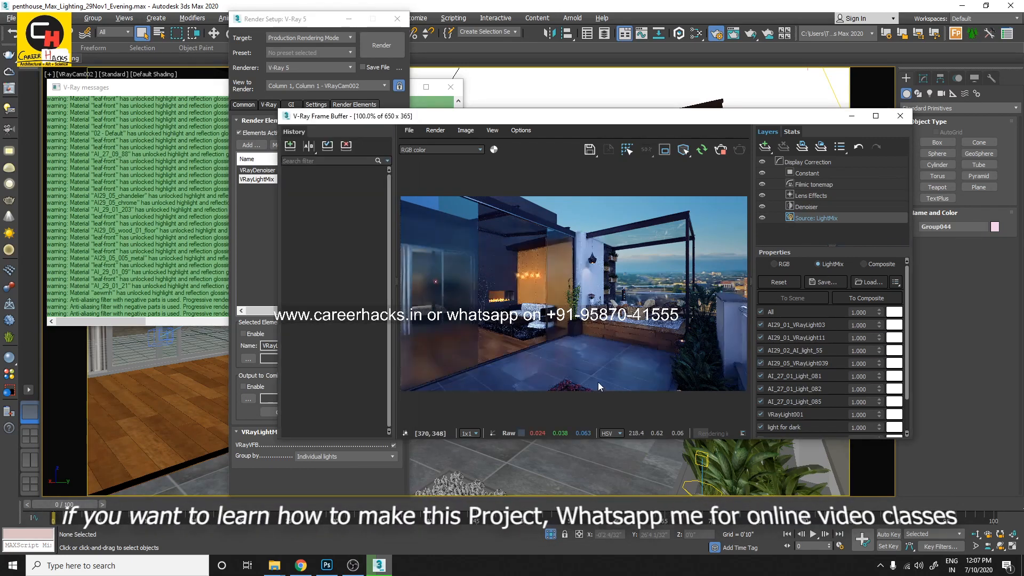
pyautogui.click(718, 151)
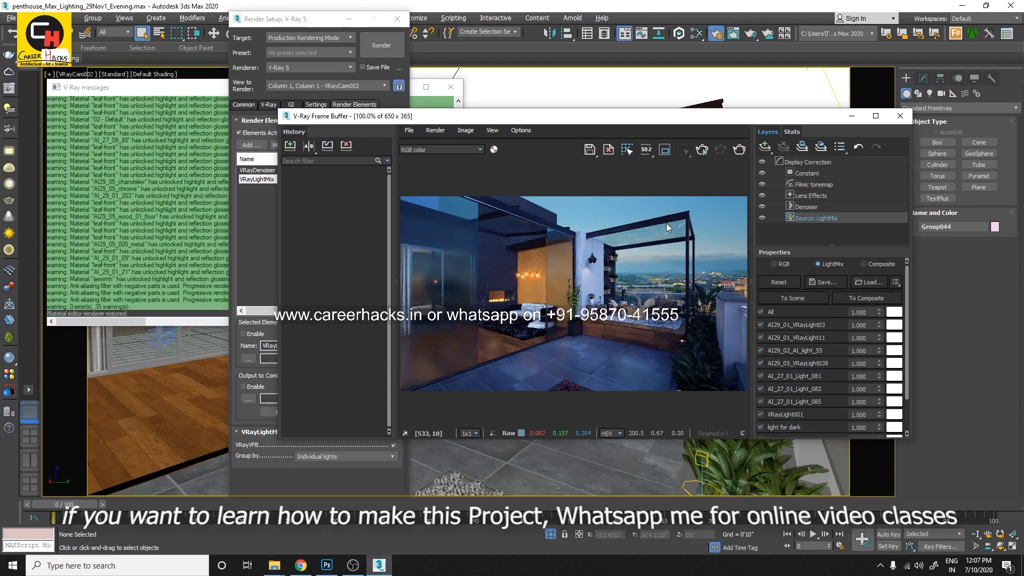
# Step: Restart the interactive render and review the individual lights listed in the LightMix
pyautogui.click(702, 151)
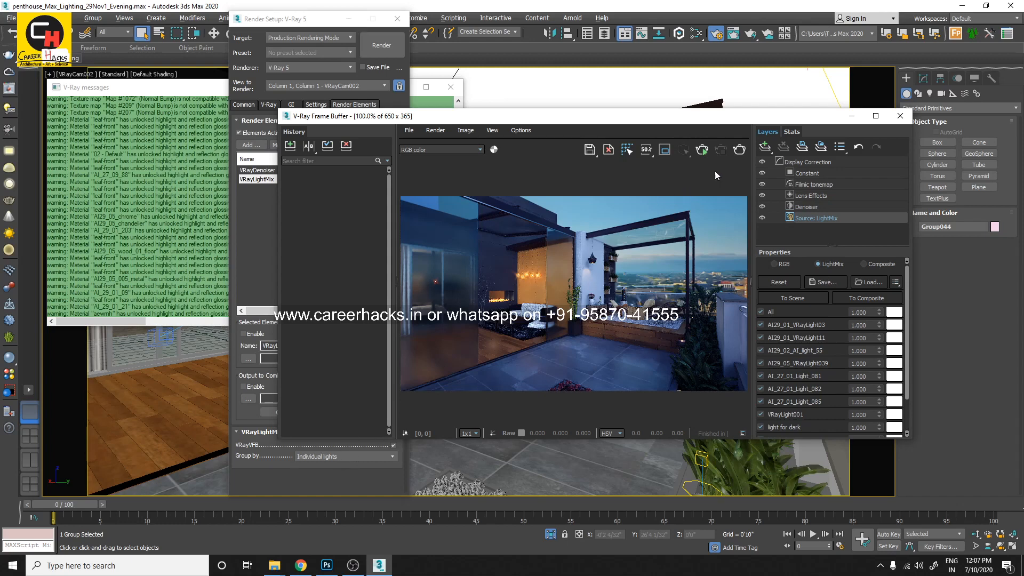
pyautogui.click(702, 151)
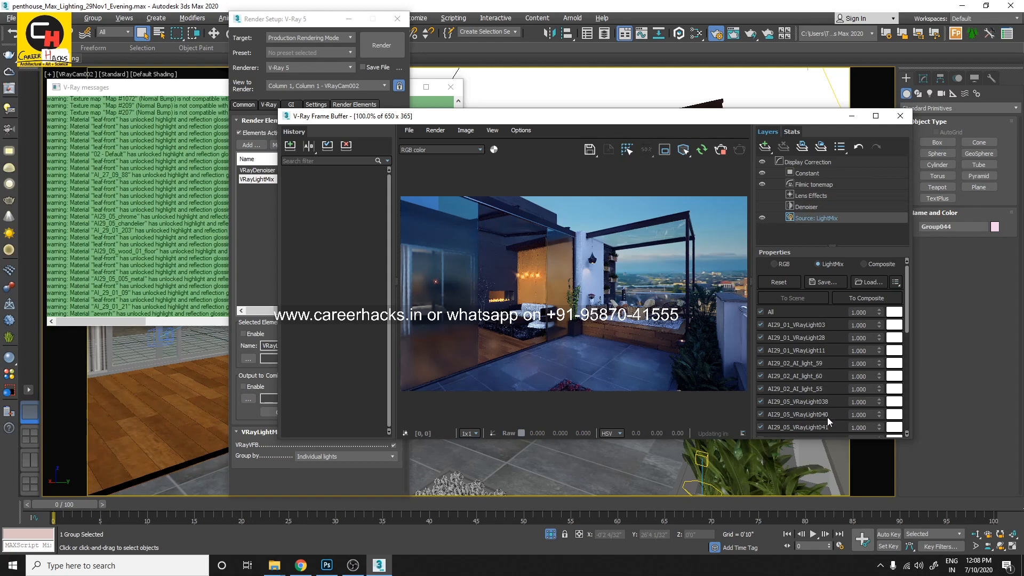
pyautogui.moveTo(907, 321); pyautogui.dragTo(907, 335)
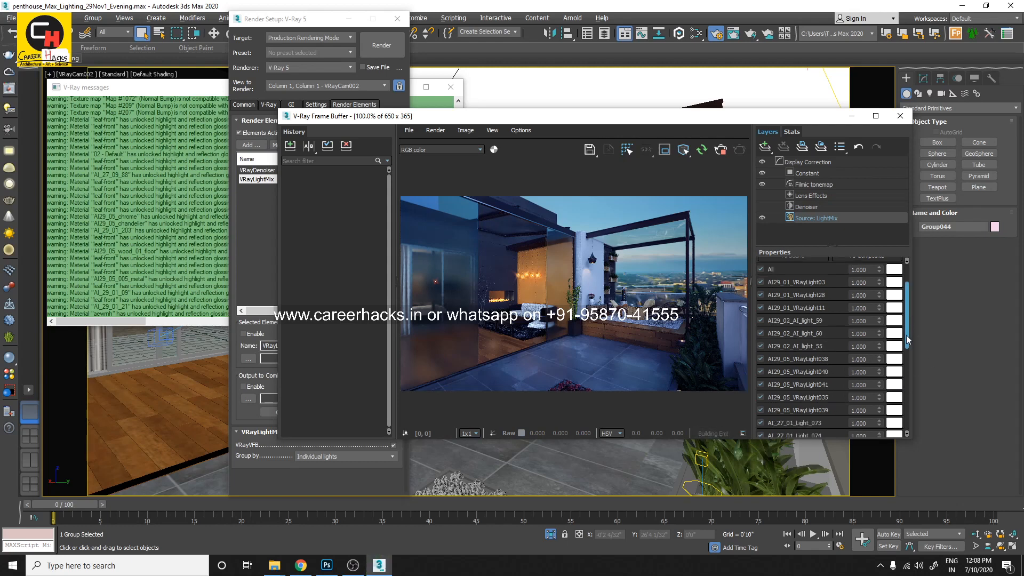
pyautogui.scroll(-1, 780, 365)
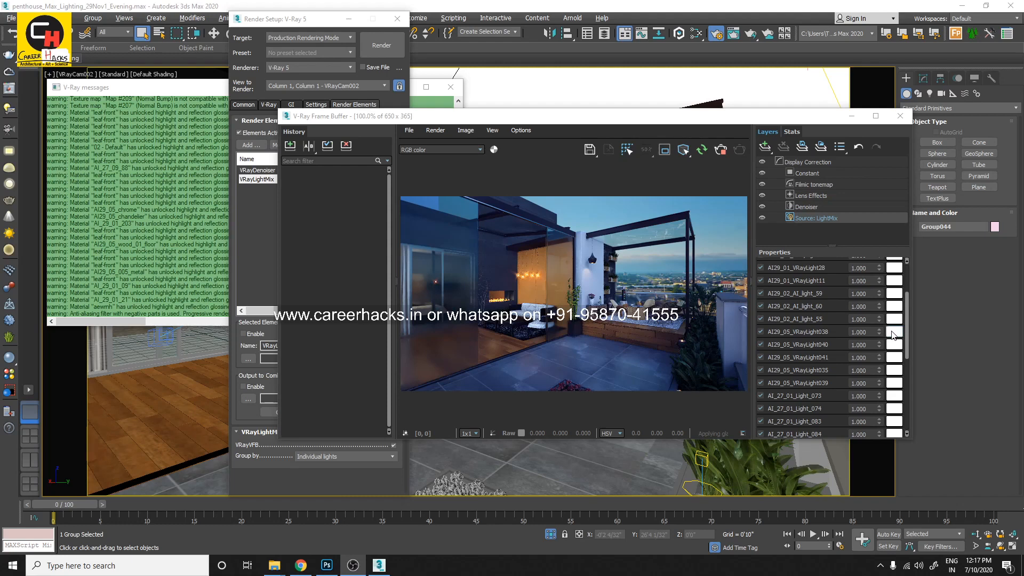
# Step: Turn off the AI29_05_VRayLight038 and AI29_05_VRayLight041 lights in the LightMix
pyautogui.click(862, 331)
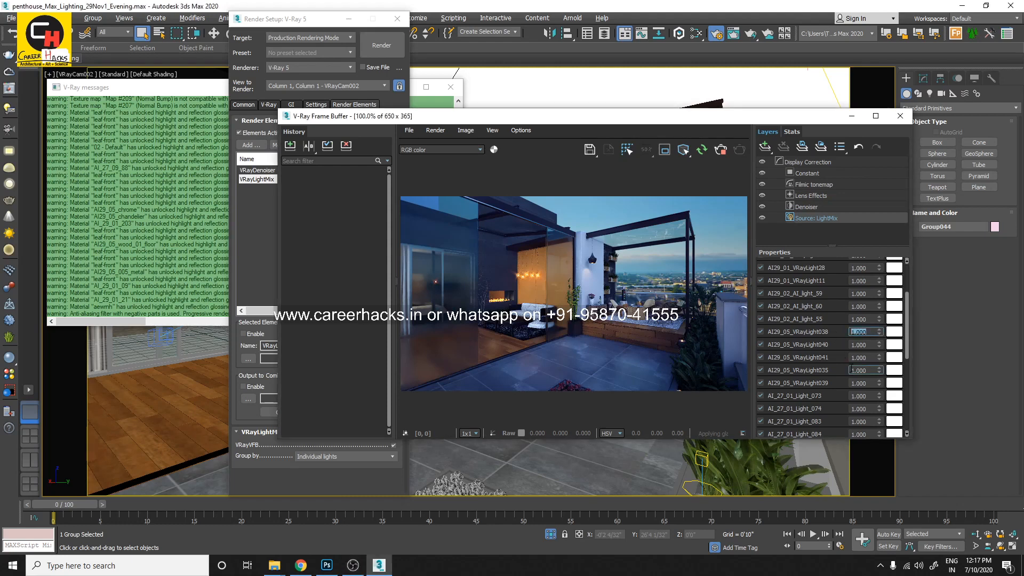
pyautogui.click(760, 332)
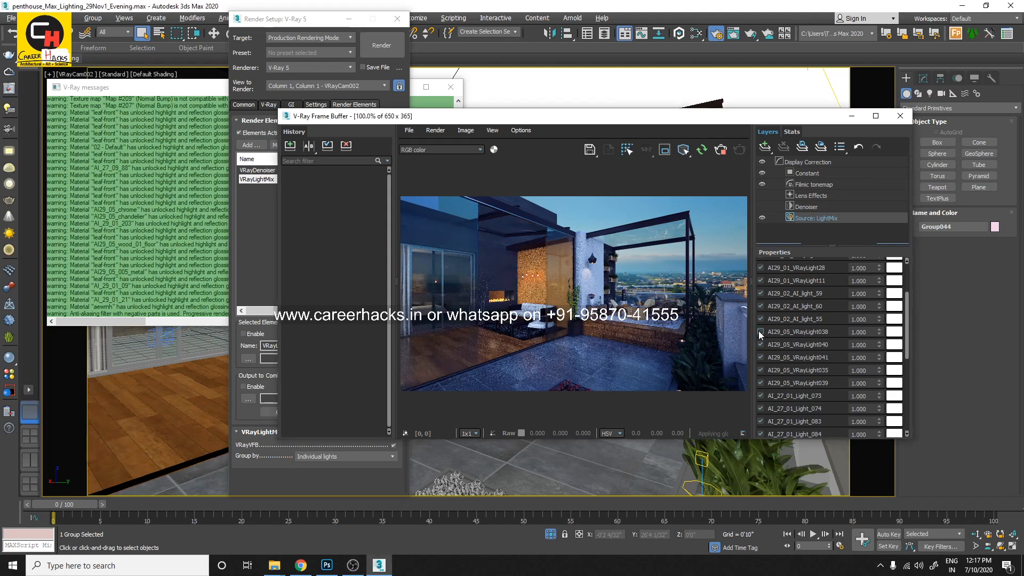
pyautogui.click(760, 358)
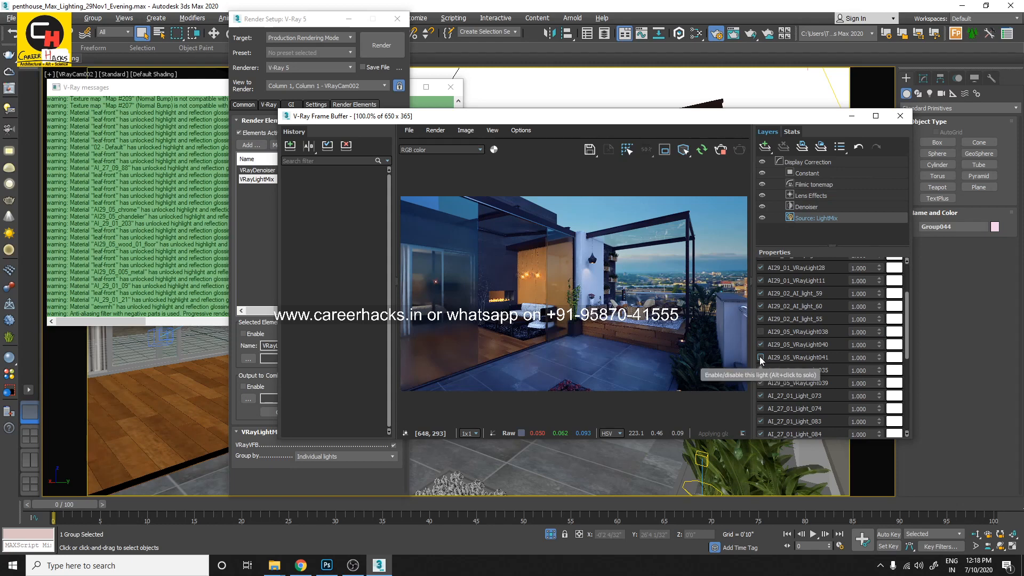
# Step: Set the AI29_02_AI_light_55 multiplier to 5 in the LightMix
pyautogui.moveTo(906, 317); pyautogui.dragTo(907, 283)
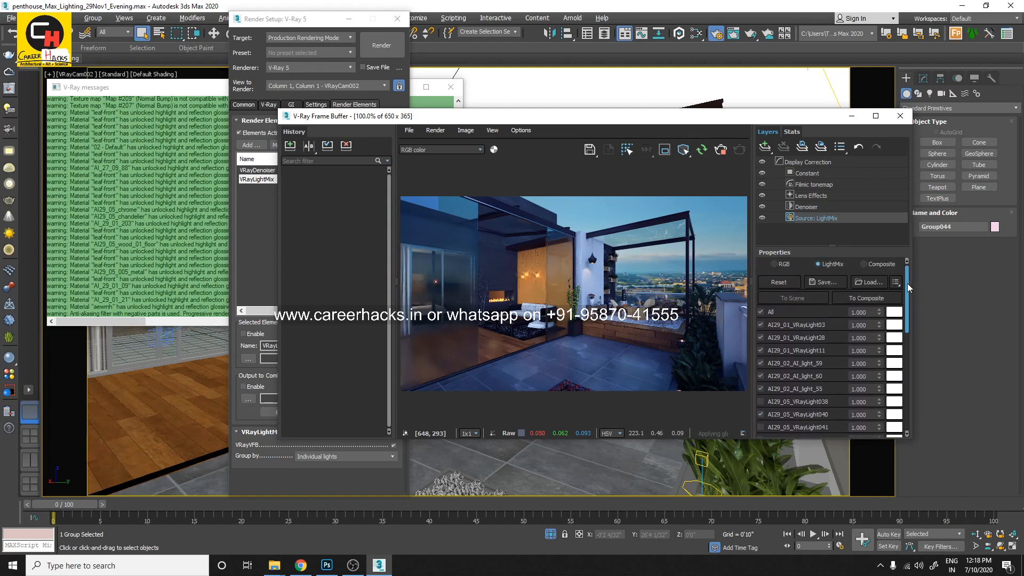
pyautogui.click(857, 312)
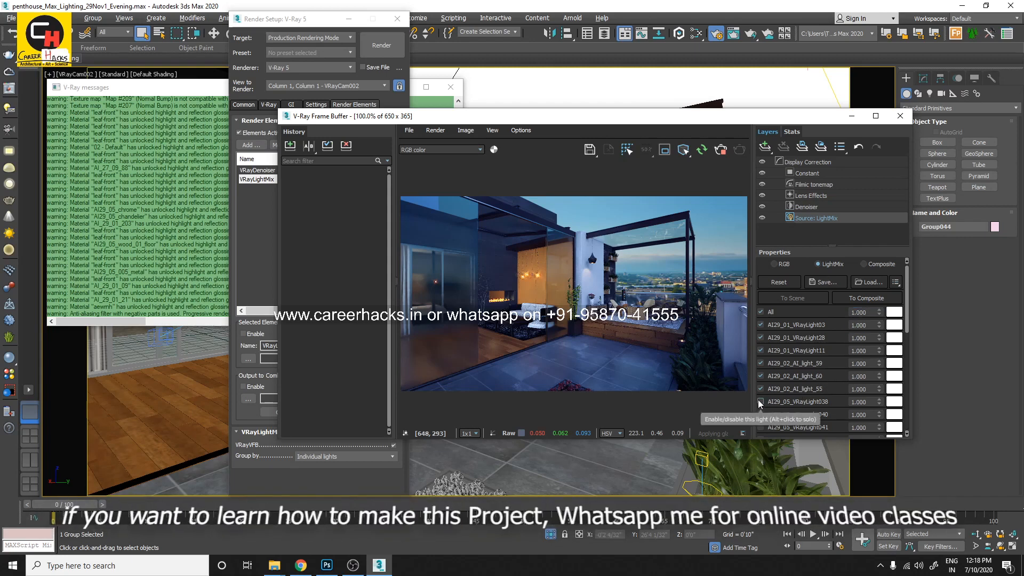
pyautogui.doubleClick(872, 389)
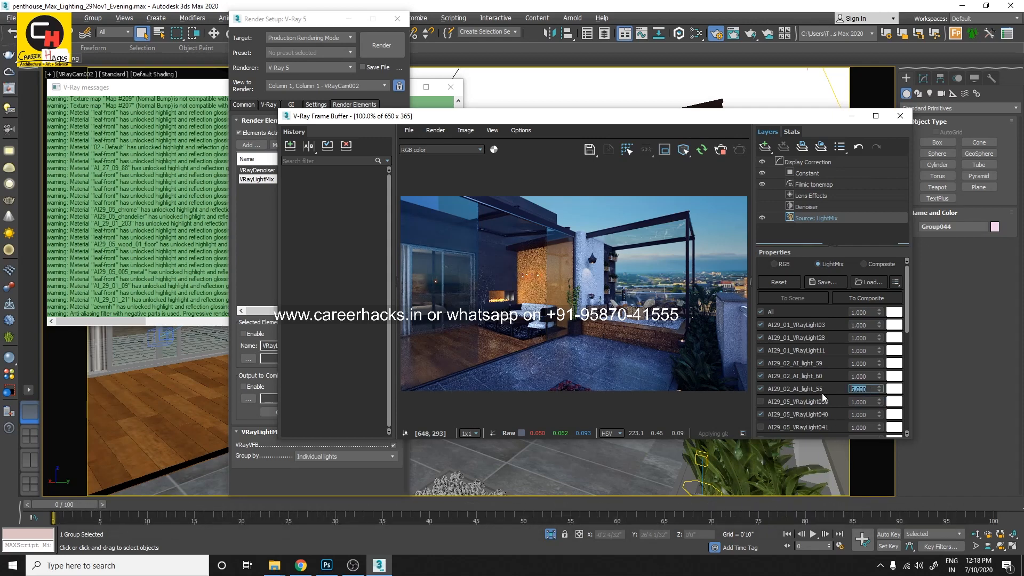
pyautogui.write('5')
pyautogui.press('Return')
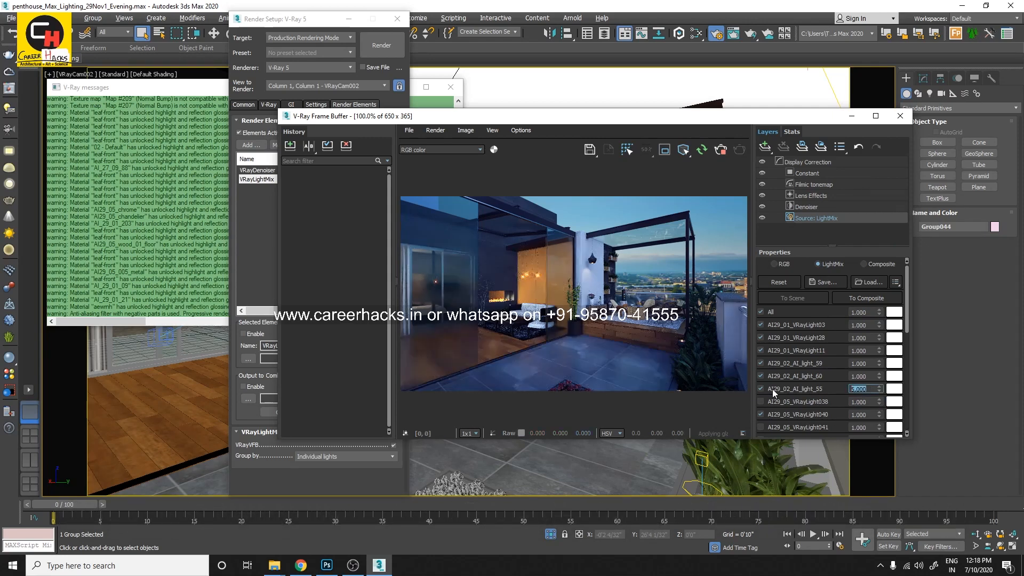
# Step: Toggle AI29_01_VRayLight03 off and on, set its LightMix multiplier to 5 and stop the interactive render
pyautogui.click(789, 328)
pyautogui.click(762, 325)
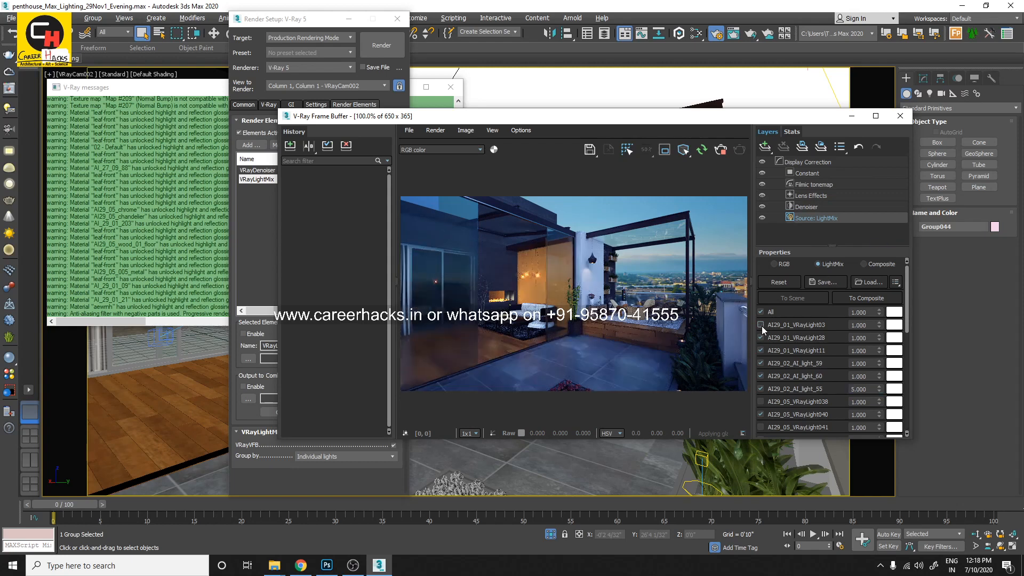
pyautogui.doubleClick(869, 325)
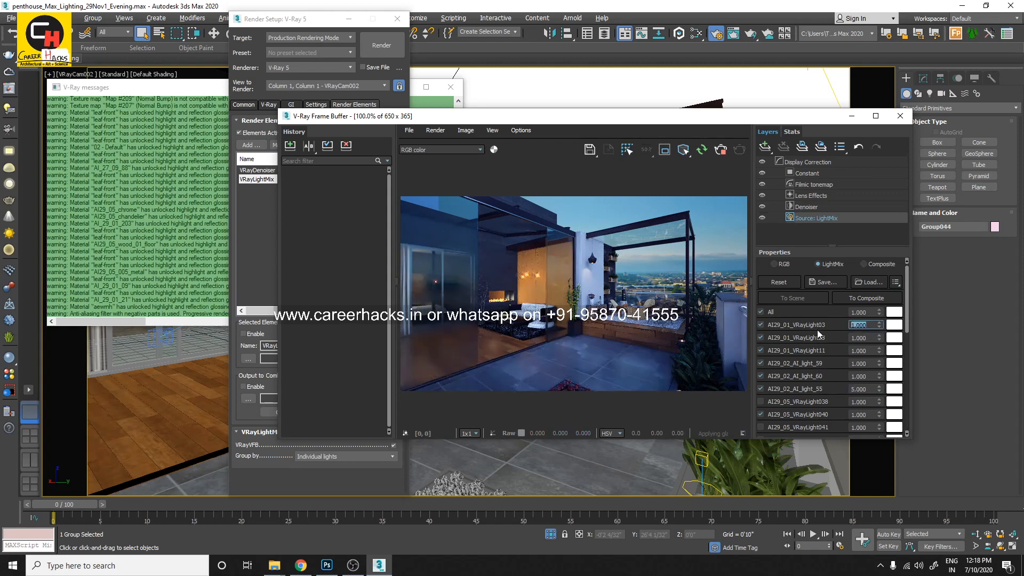
pyautogui.write('5')
pyautogui.press('Return')
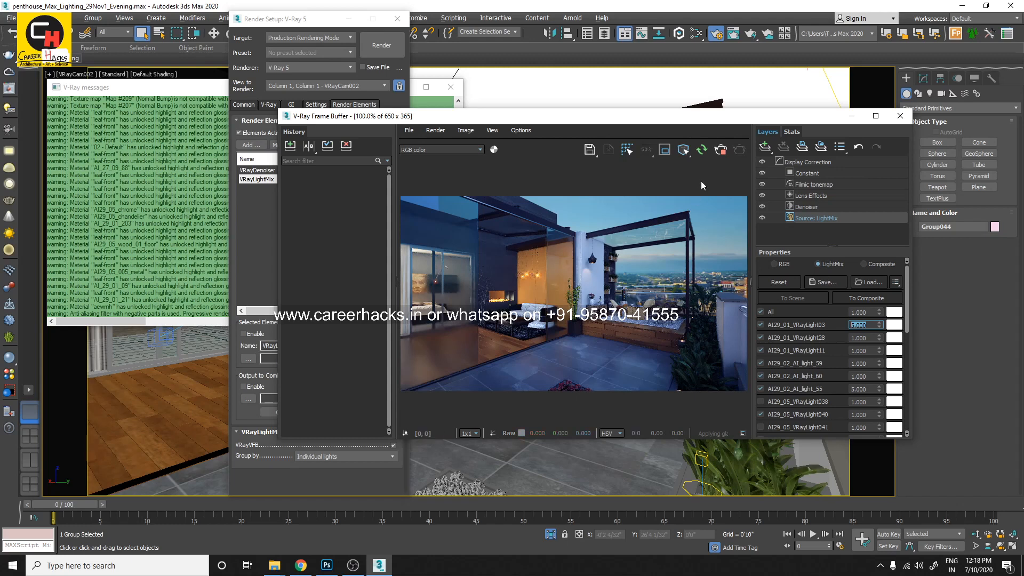
pyautogui.click(716, 153)
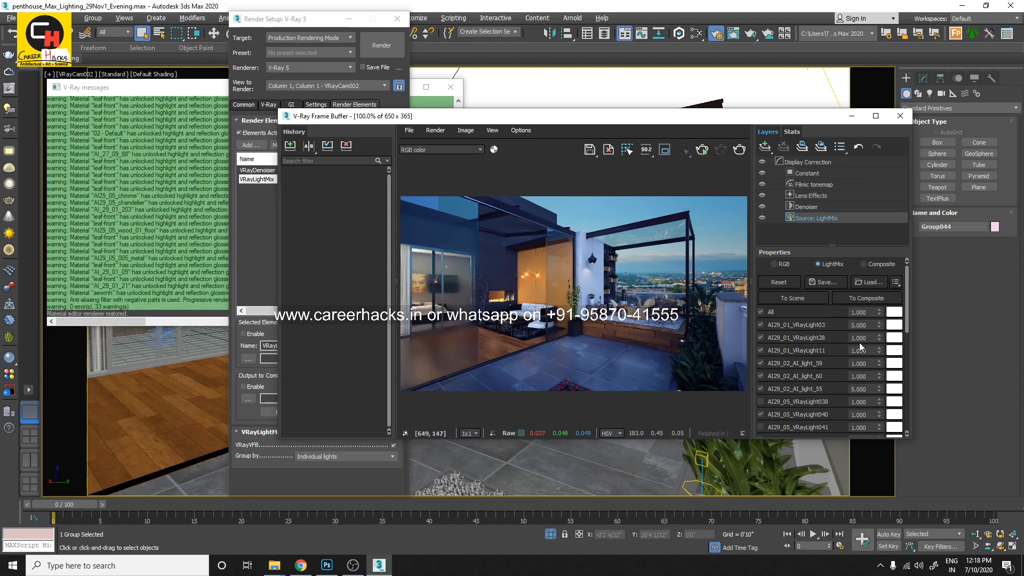
# Step: Compare multipliers of 6, 1 and 2 on AI29_01_VRayLight03 in the LightMix and settle on 6
pyautogui.click(871, 325)
pyautogui.write('6')
pyautogui.press('Return')
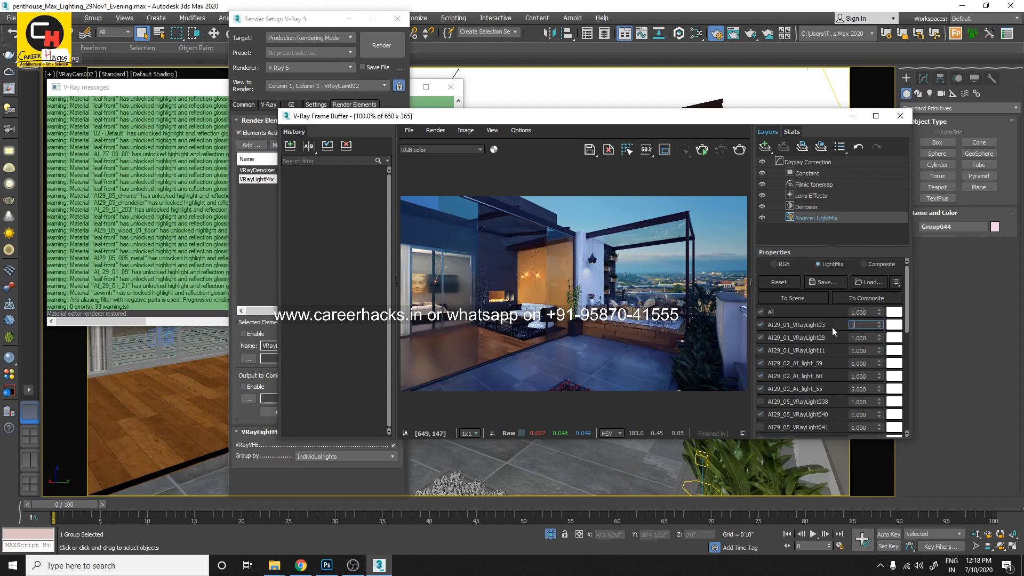
pyautogui.write('1')
pyautogui.press('Return')
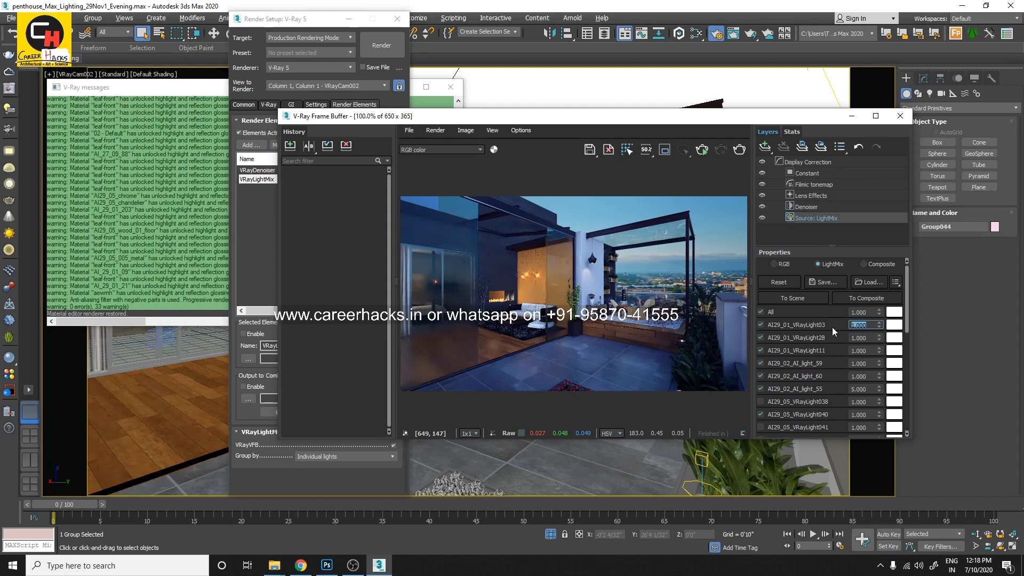
pyautogui.write('2')
pyautogui.press('Return')
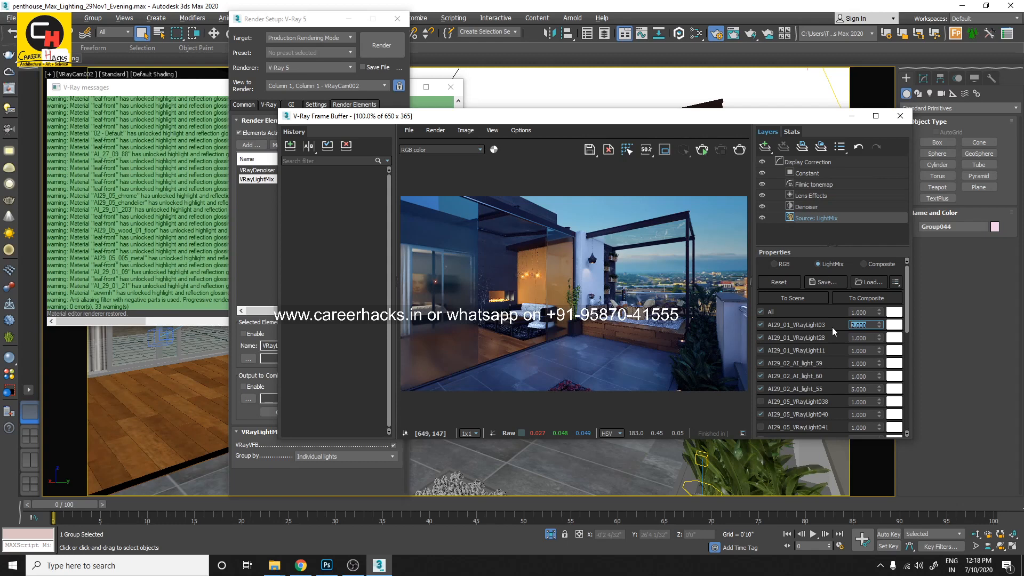
pyautogui.press('Return')
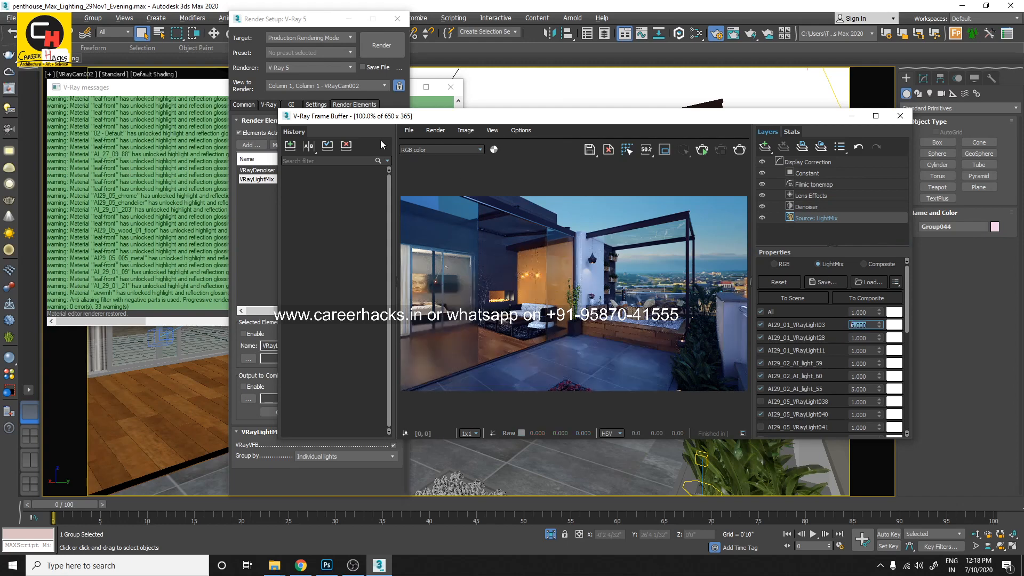
# Step: Try adding a VRayLightingAnalysis render element and remove it from the element list
pyautogui.click(356, 105)
pyautogui.click(248, 144)
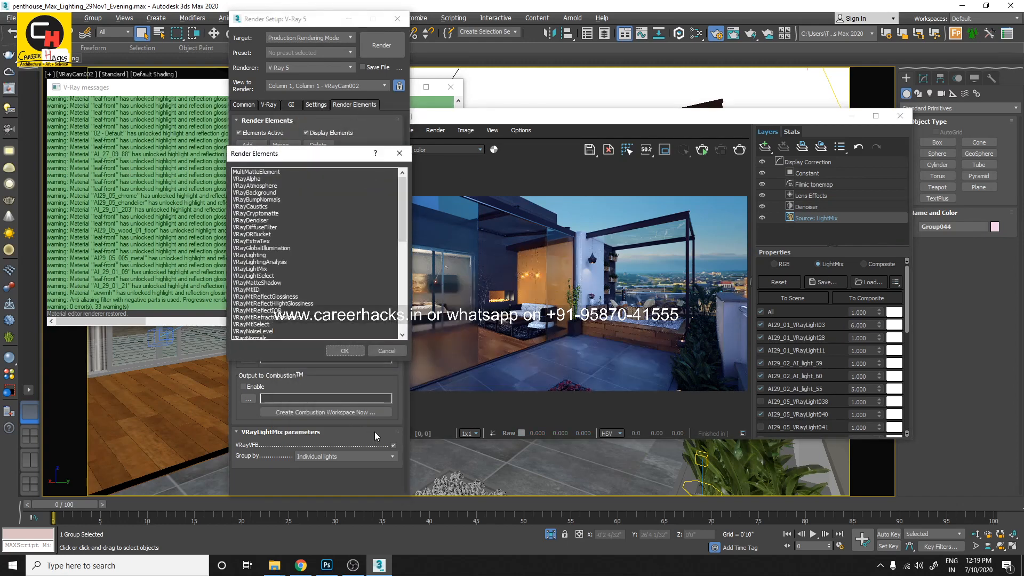
pyautogui.doubleClick(255, 261)
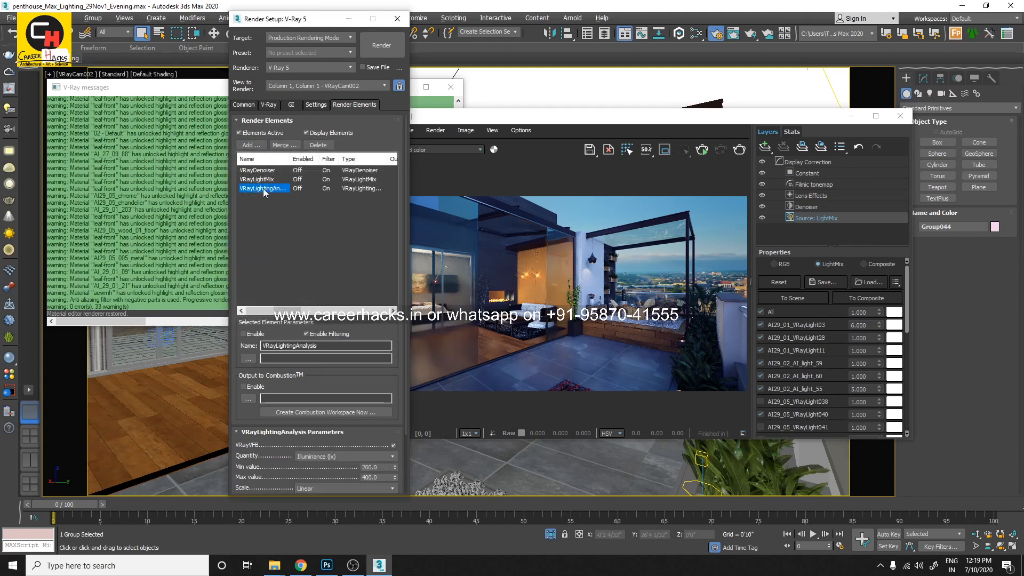
pyautogui.click(267, 200)
# Step: Examine the V-Ray render elements available to add, including VRayLighting, and close the list without adding any
pyautogui.click(250, 145)
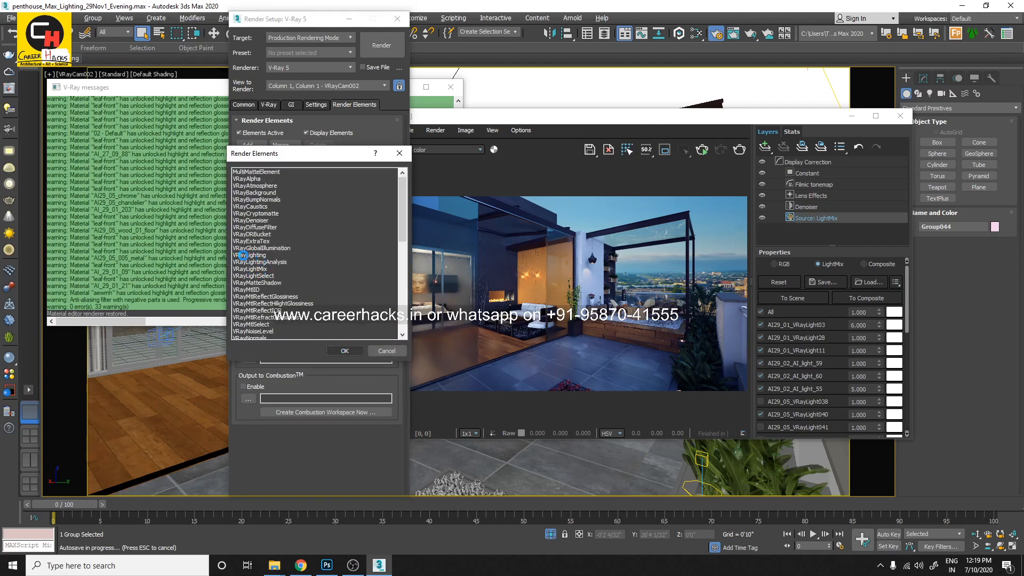
pyautogui.click(246, 256)
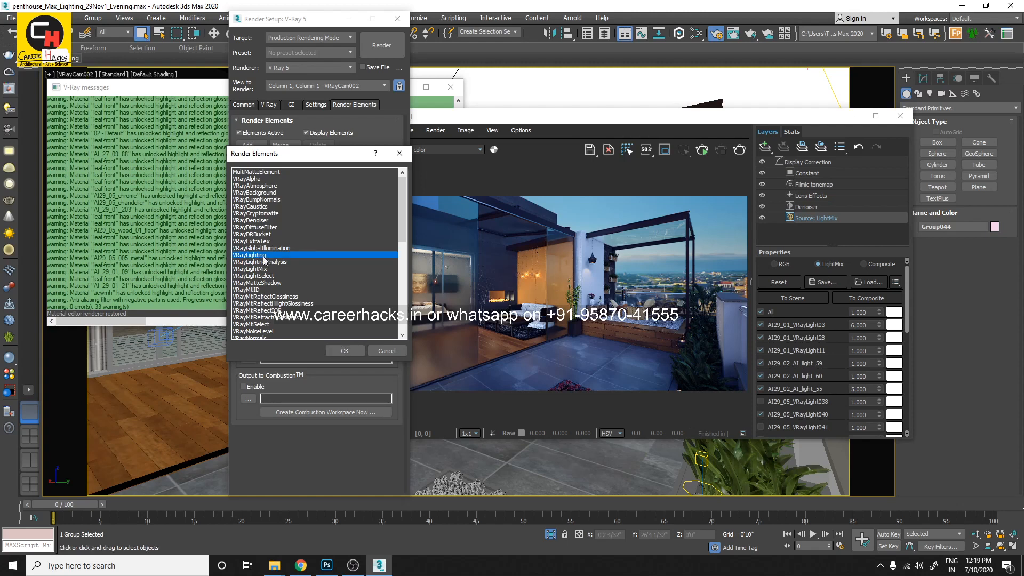
pyautogui.scroll(-4, 272, 275)
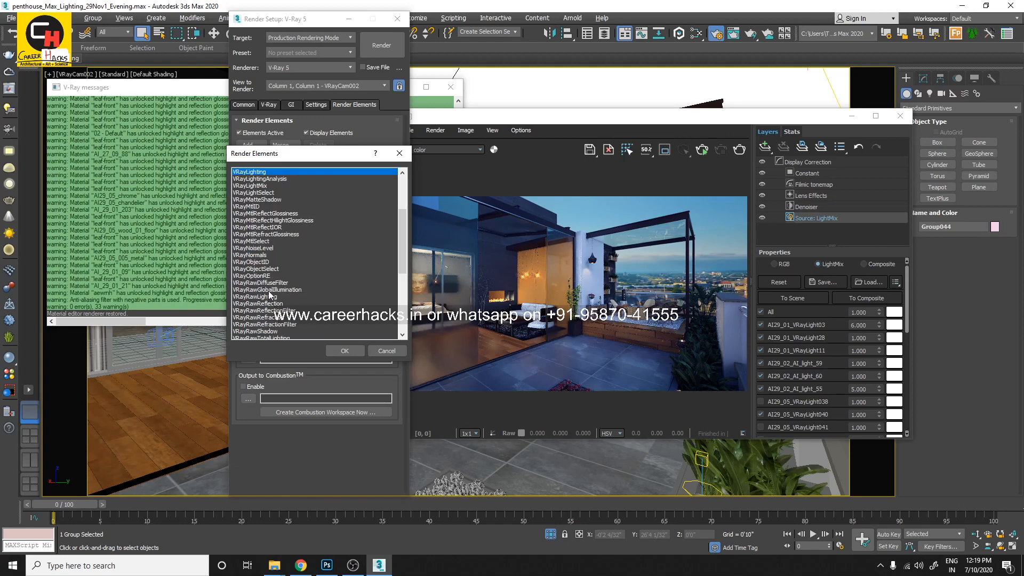
pyautogui.scroll(-2, 272, 296)
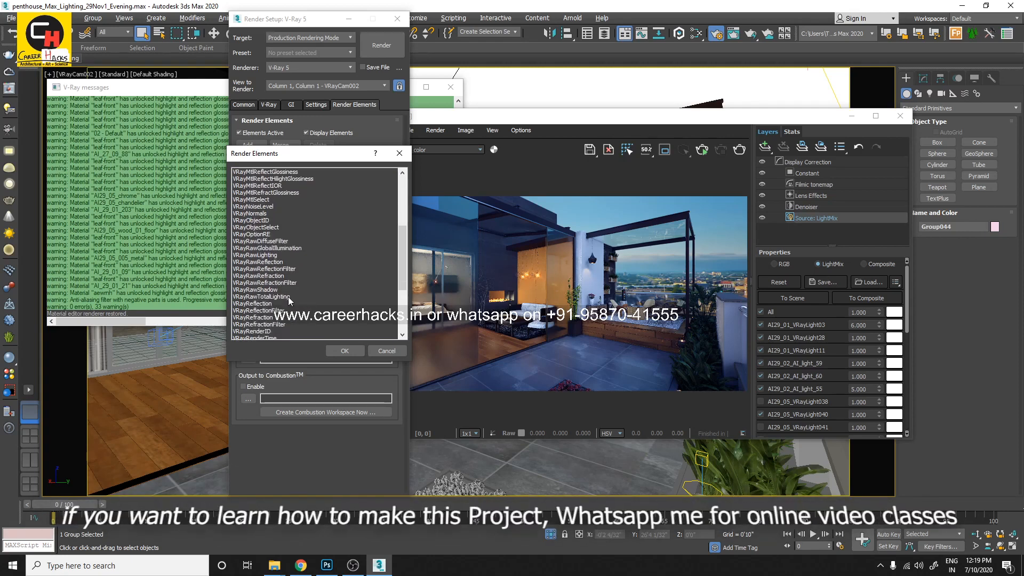
pyautogui.scroll(-2, 344, 336)
pyautogui.scroll(-2, 305, 311)
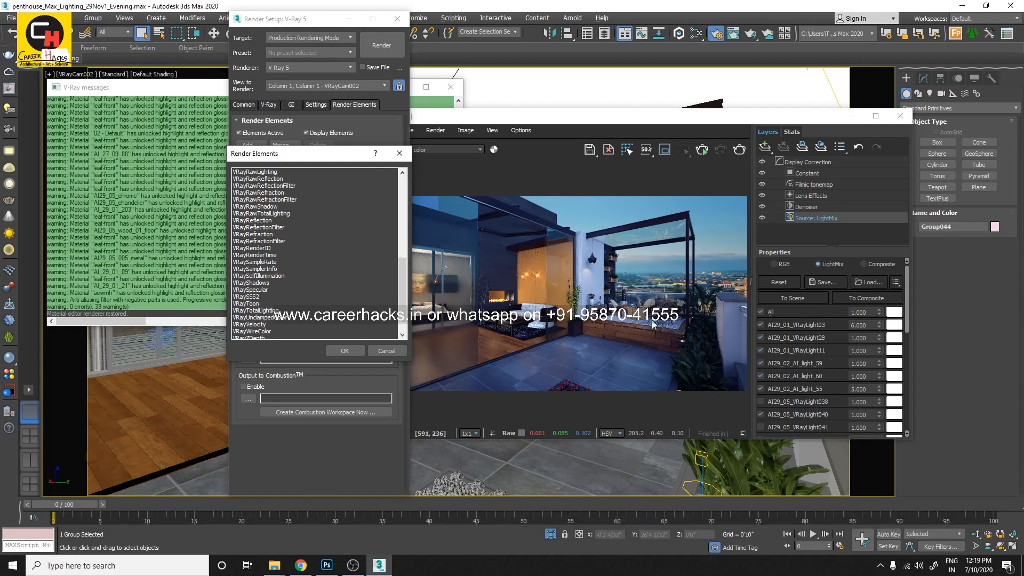
pyautogui.scroll(4, 322, 270)
pyautogui.scroll(3, 322, 267)
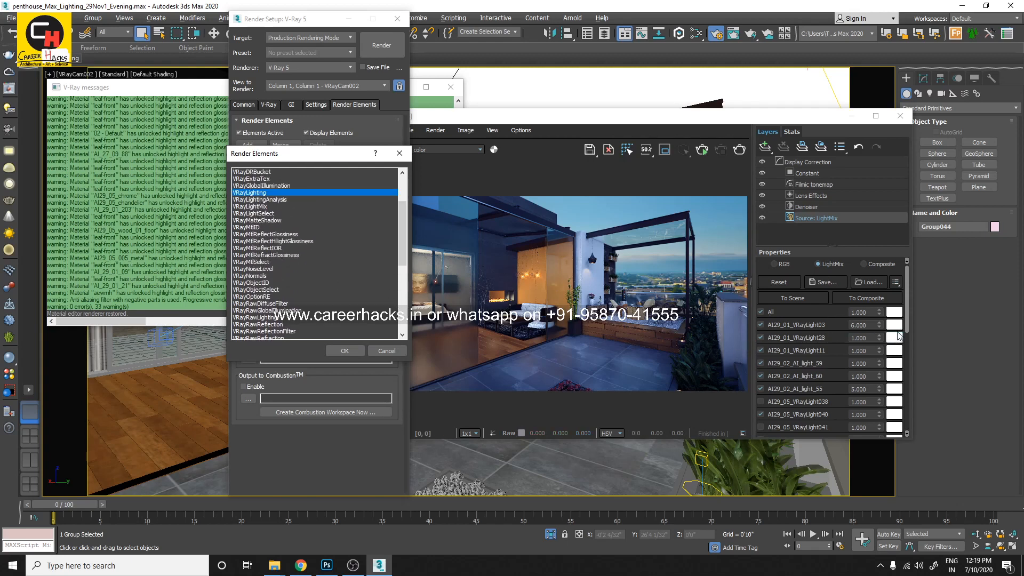
pyautogui.moveTo(906, 312); pyautogui.dragTo(828, 311)
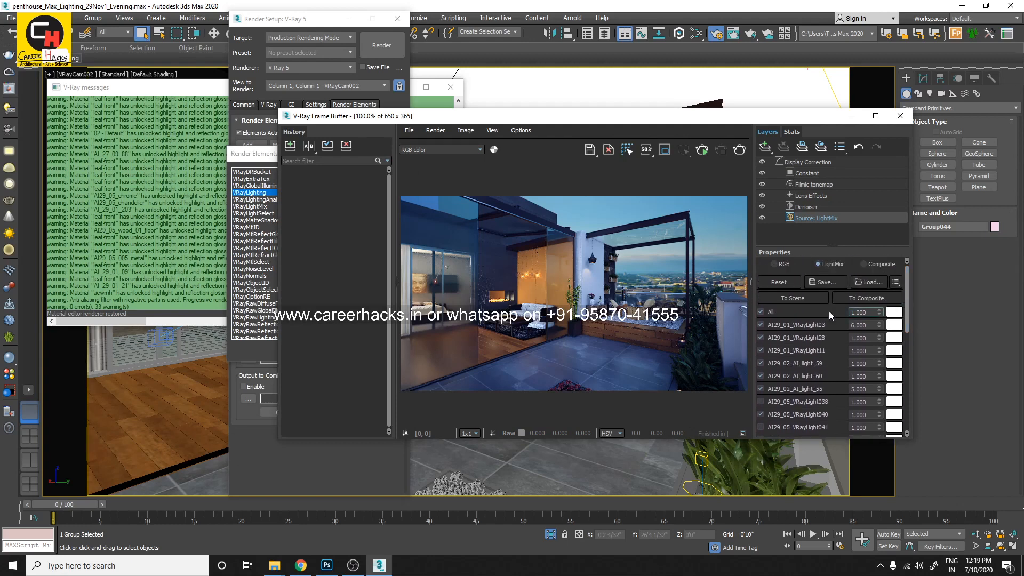
pyautogui.click(263, 152)
pyautogui.click(397, 153)
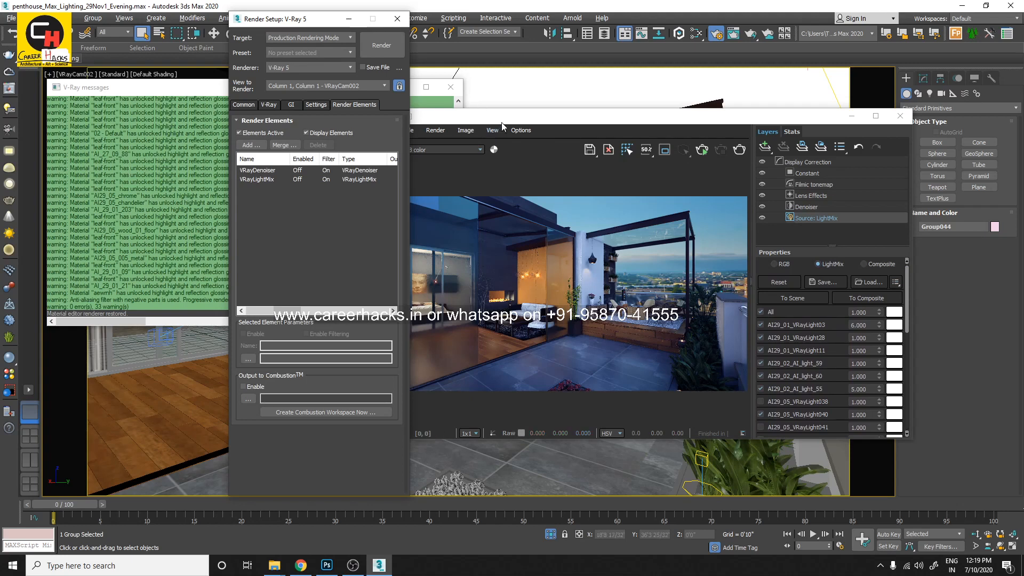
# Step: Toggle AI29_01_VRayLight03 off and on twice in the LightMix to compare its effect on the finished render
pyautogui.click(526, 158)
pyautogui.scroll(-3, 817, 398)
pyautogui.scroll(4, 817, 398)
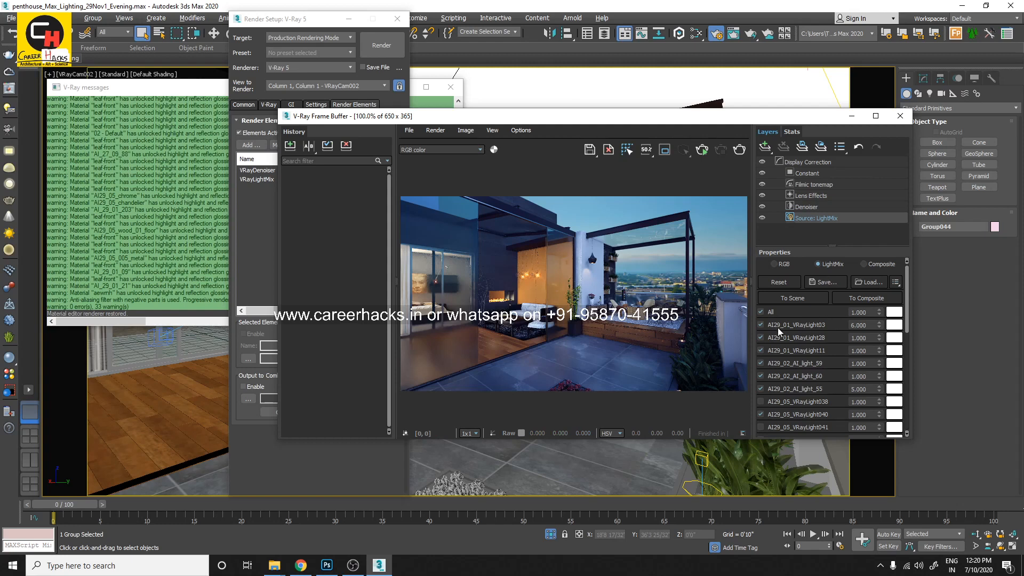
pyautogui.click(761, 324)
pyautogui.click(761, 325)
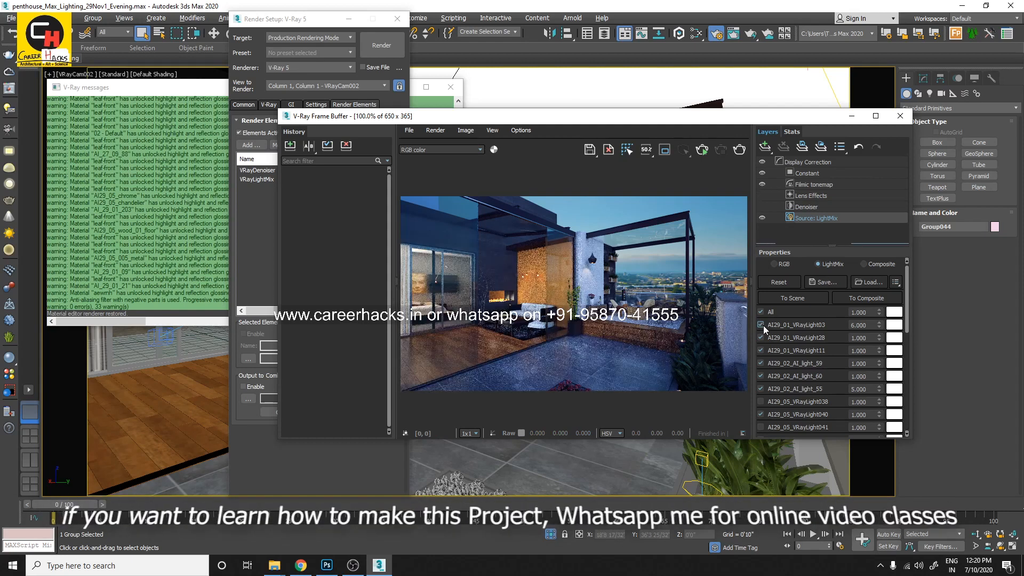
pyautogui.click(761, 325)
pyautogui.click(761, 325)
# Step: Try a light blue colour, #79d0ff, on AI29_01_VRayLight03 in the LightMix
pyautogui.moveTo(869, 325); pyautogui.dragTo(849, 325)
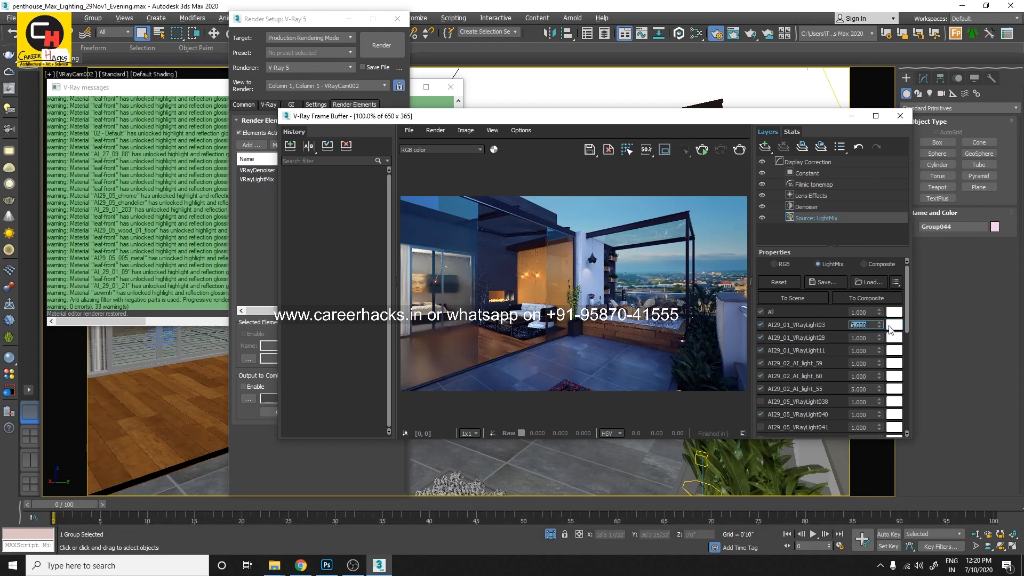
pyautogui.click(890, 327)
pyautogui.moveTo(782, 436); pyautogui.dragTo(808, 399)
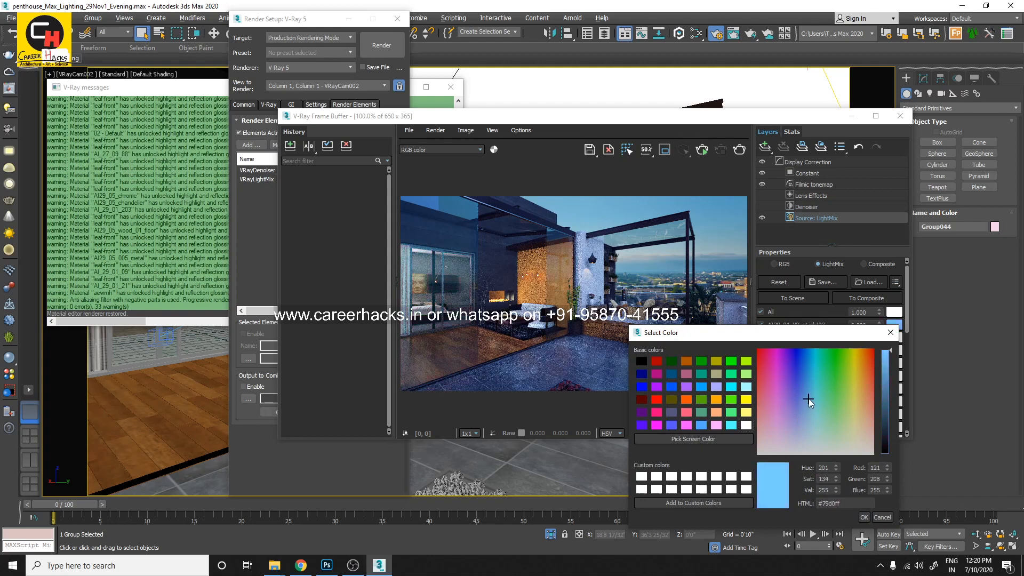
pyautogui.click(863, 517)
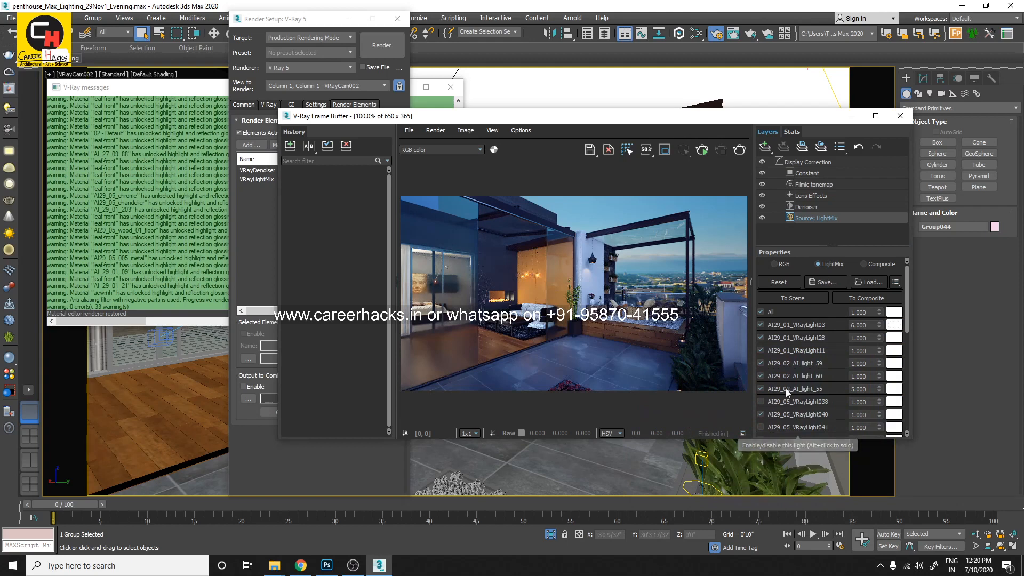
# Step: Switch the frame buffer's source from LightMix to Composite, with each light as its own layer
pyautogui.click(886, 264)
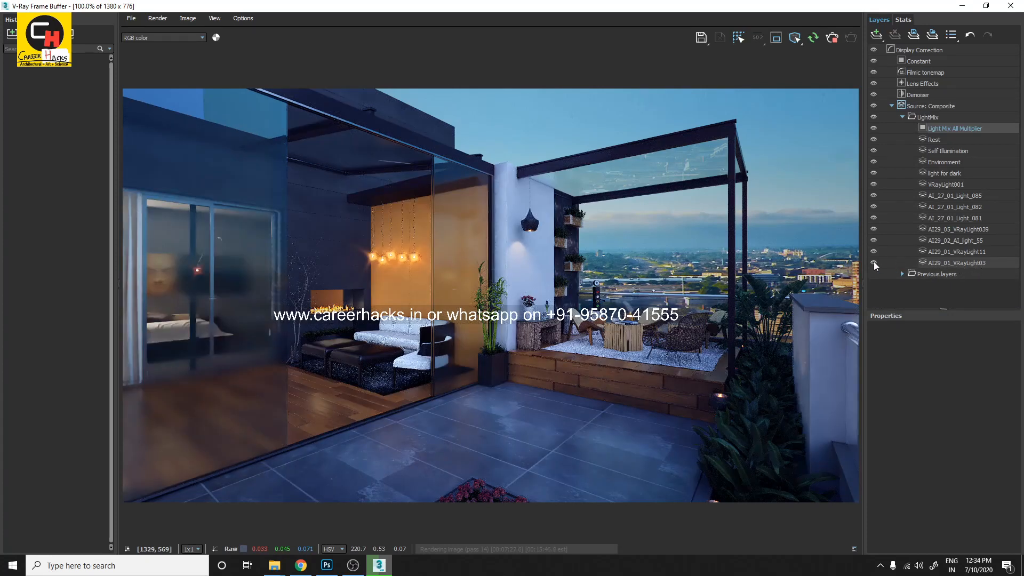
# Step: Try adjusting the opacity of the AI29_01_VRayLight03 layer in the LightMix composite group
pyautogui.click(949, 264)
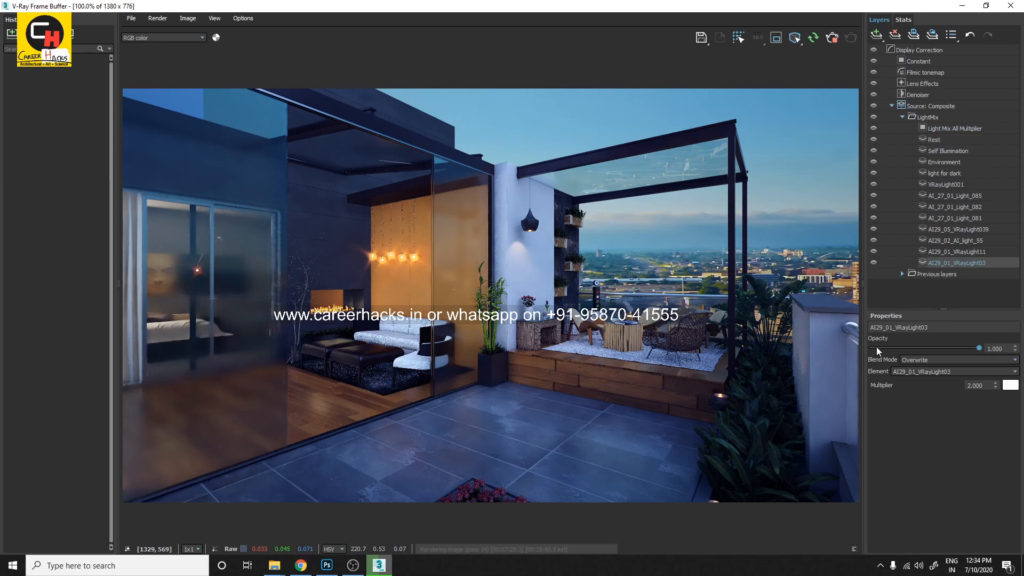
pyautogui.moveTo(978, 347)
pyautogui.mouseDown()
pyautogui.moveTo(911, 350)
pyautogui.moveTo(987, 347)
pyautogui.mouseUp()
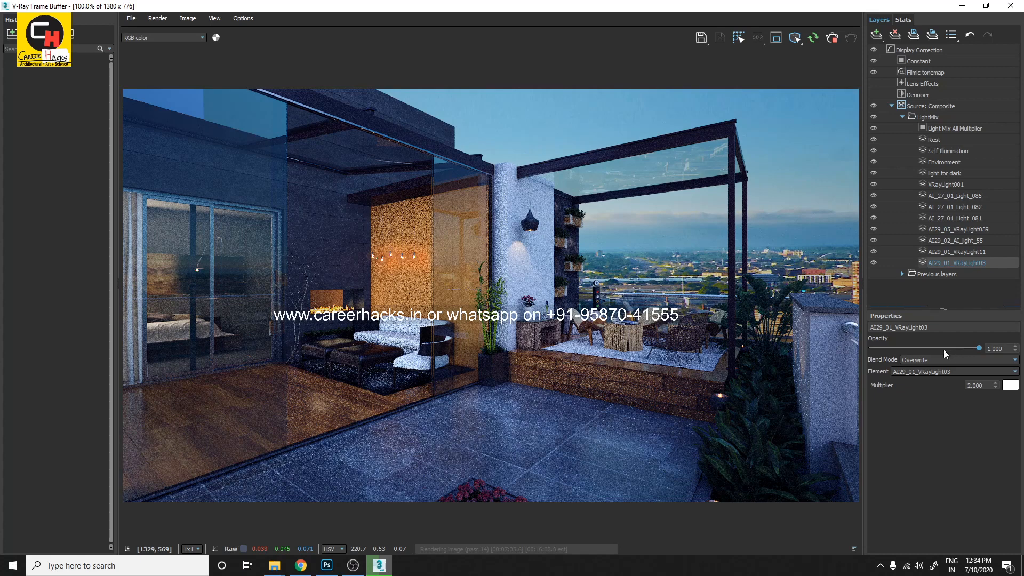
pyautogui.press('ctrl')
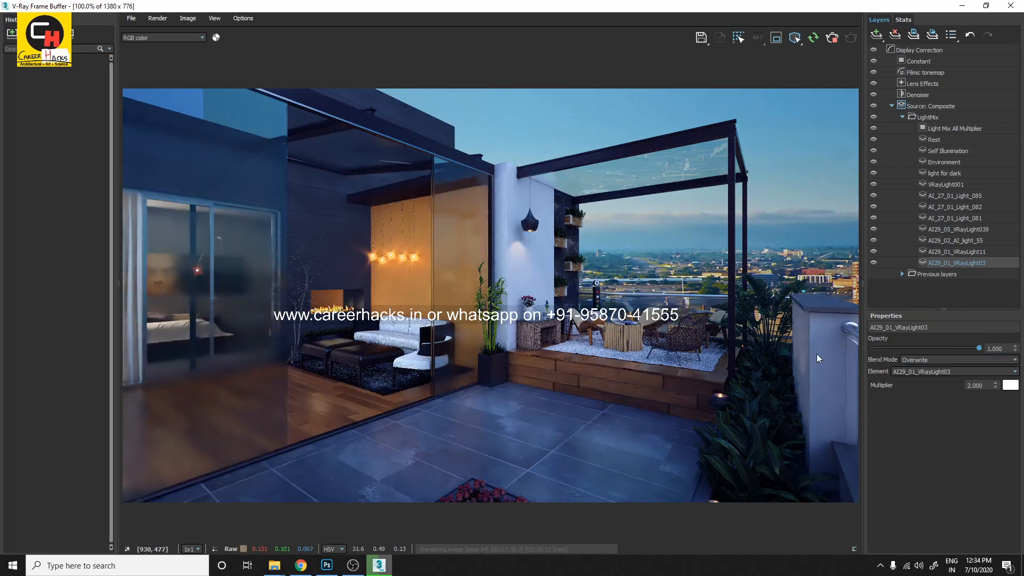
pyautogui.moveTo(961, 348); pyautogui.dragTo(869, 350)
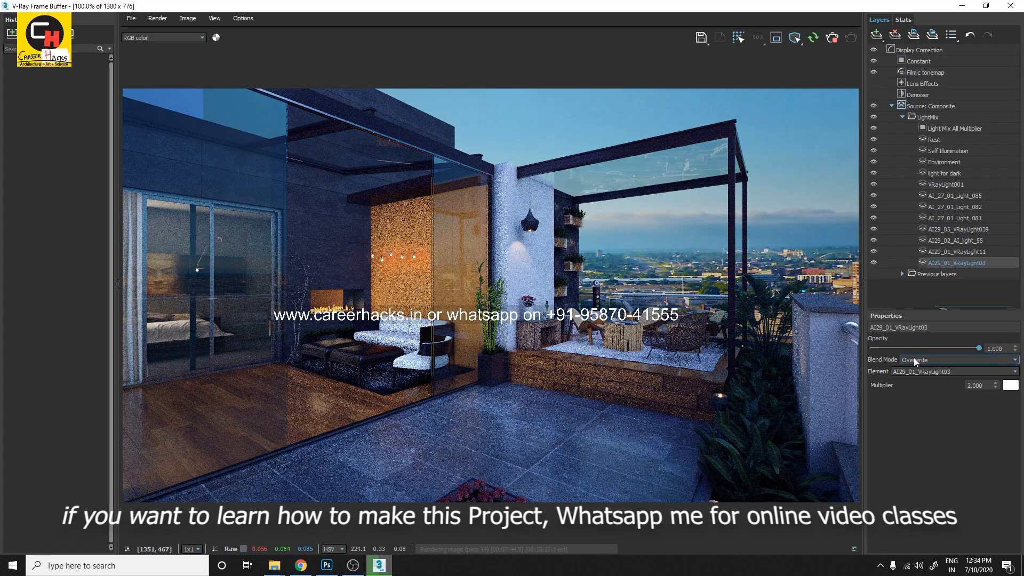
# Step: Try the Hard Mix (8bit) and Hard Light (8bit) blend modes on the AI29_01_VRayLight03 layer
pyautogui.click(927, 359)
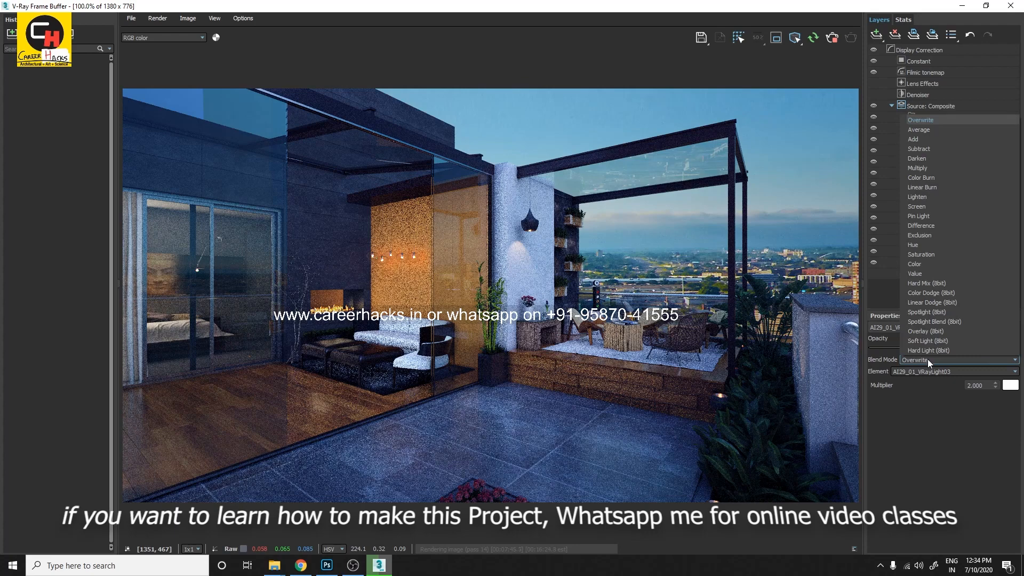
pyautogui.click(932, 282)
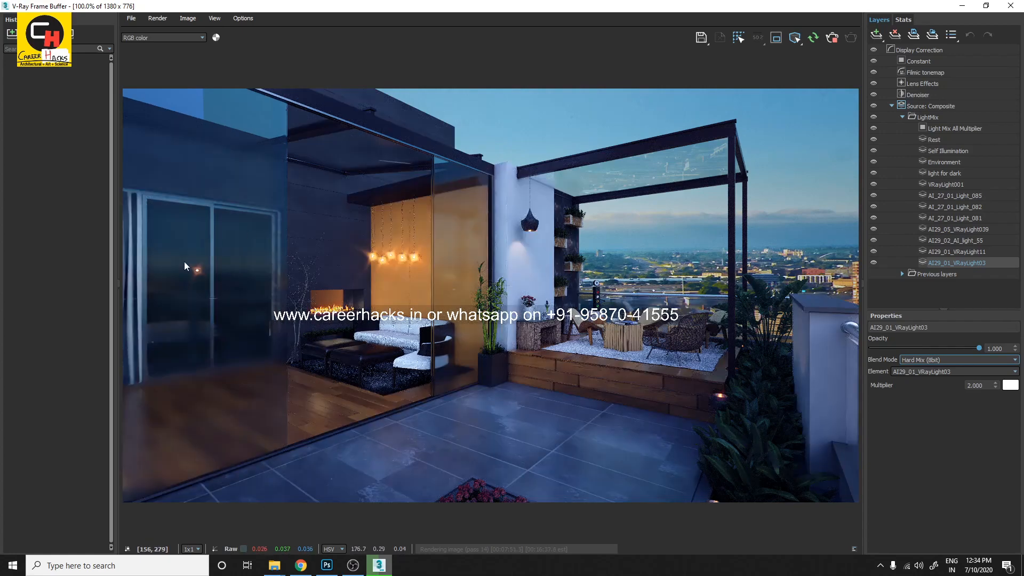
pyautogui.click(932, 348)
pyautogui.moveTo(930, 347); pyautogui.dragTo(956, 348)
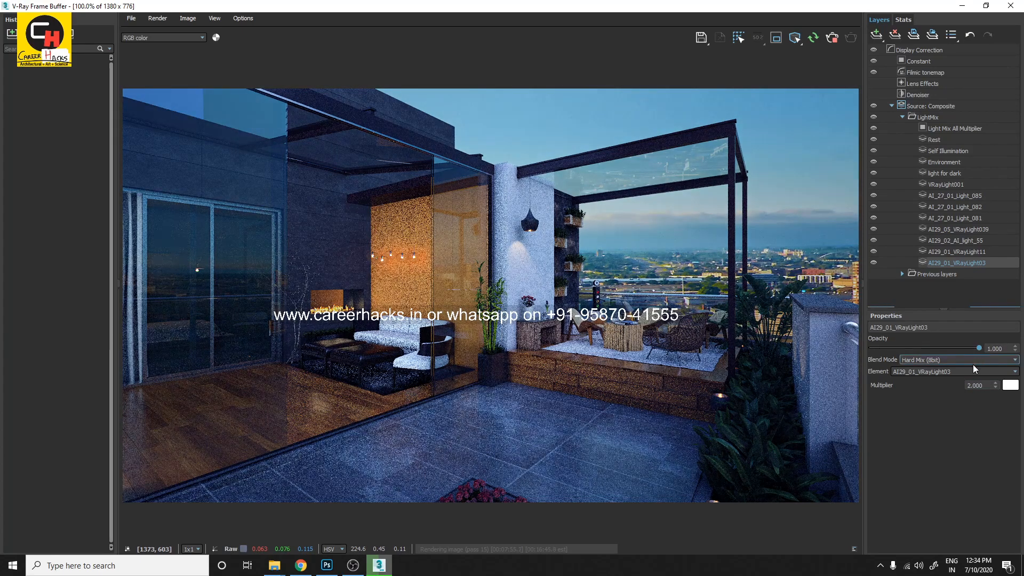
pyautogui.click(924, 362)
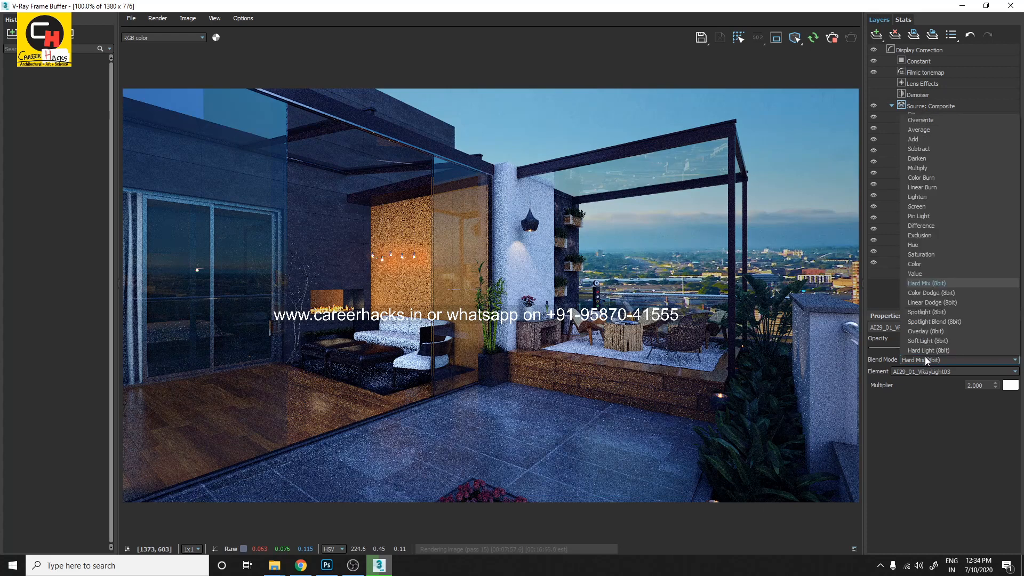
pyautogui.click(927, 351)
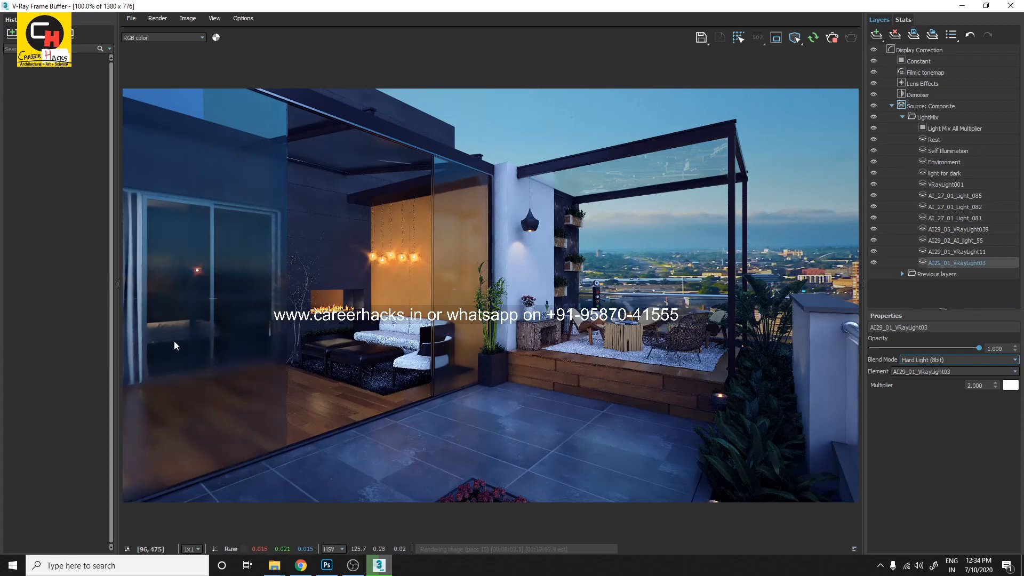
# Step: Try multipliers of 5 and 6 on the AI29_01_VRayLight03 layer
pyautogui.moveTo(989, 385); pyautogui.dragTo(938, 392)
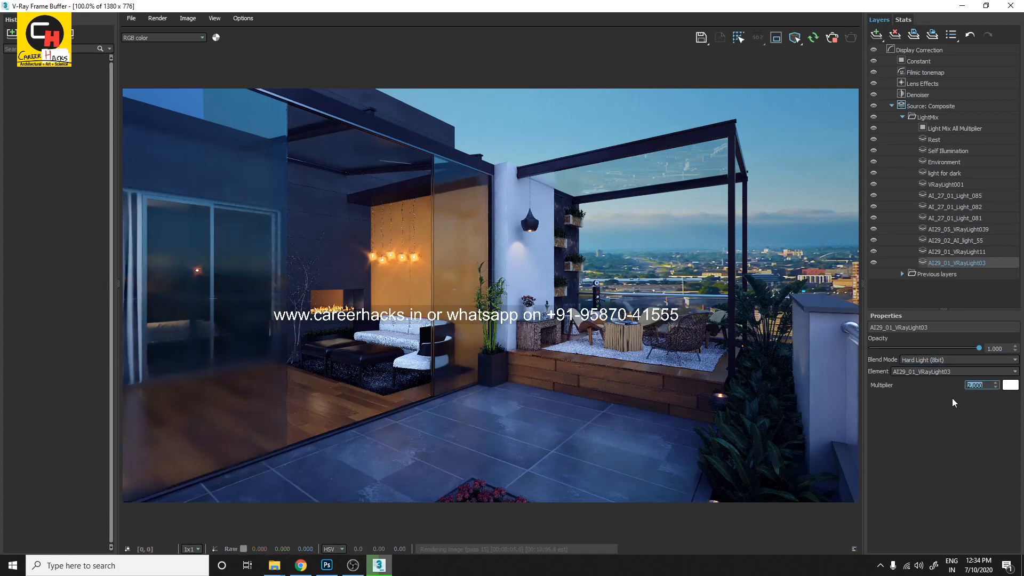
pyautogui.write('5')
pyautogui.press('Return')
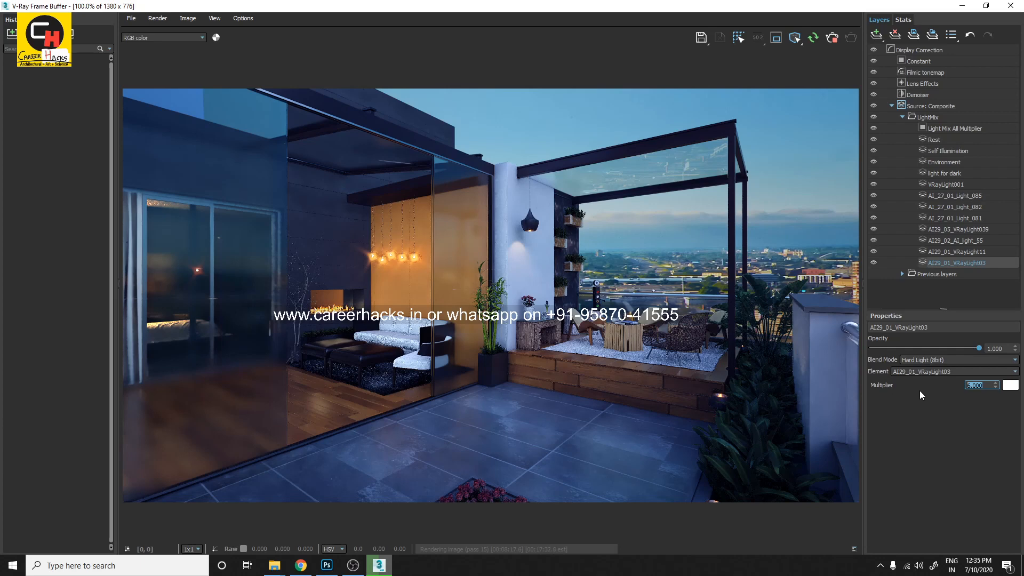
pyautogui.write('6')
# Step: Try the Add blend mode on the AI29_01_VRayLight03 layer and set it back to Overwrite
pyautogui.click(951, 361)
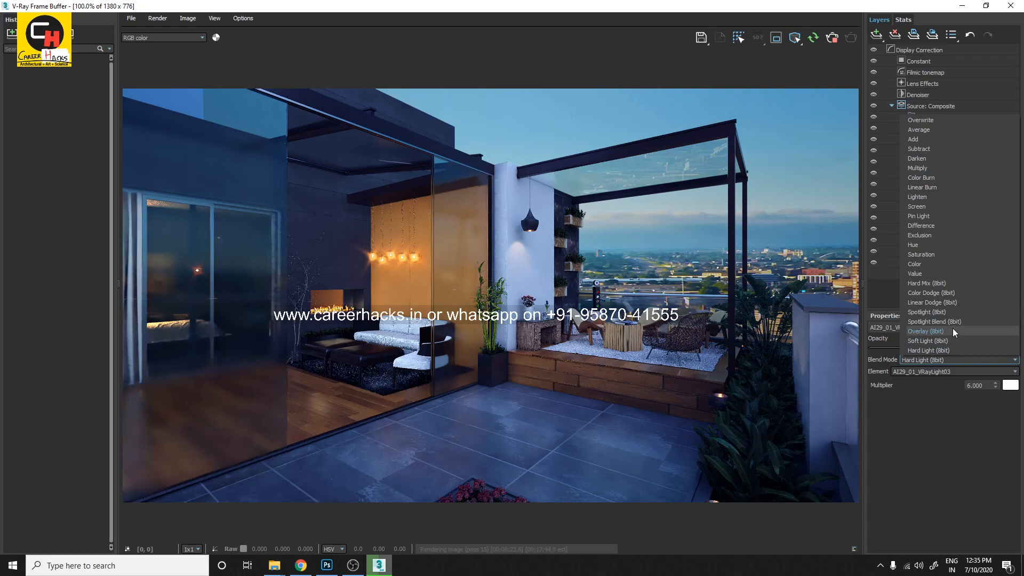
pyautogui.click(957, 138)
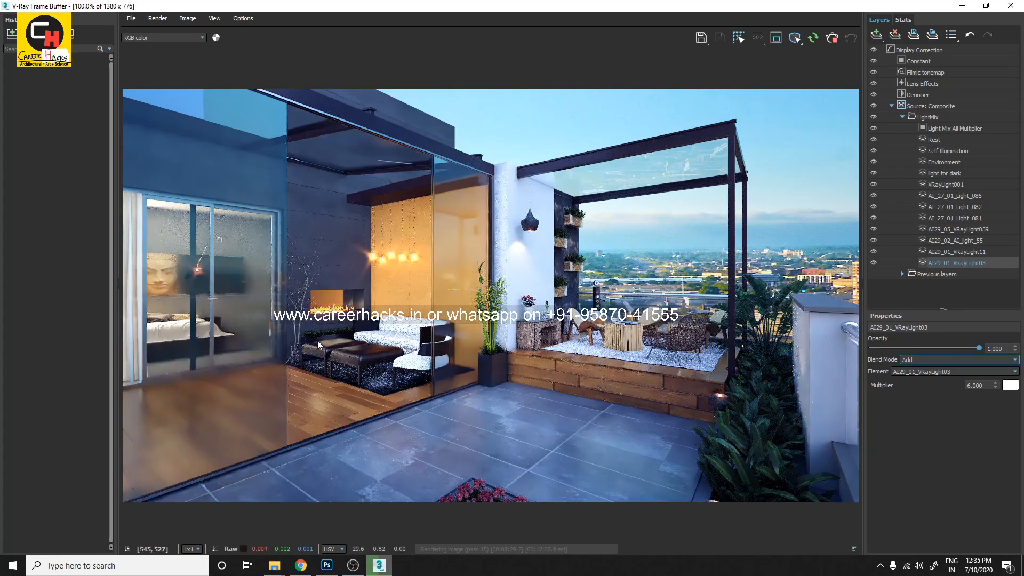
pyautogui.click(939, 360)
pyautogui.click(953, 118)
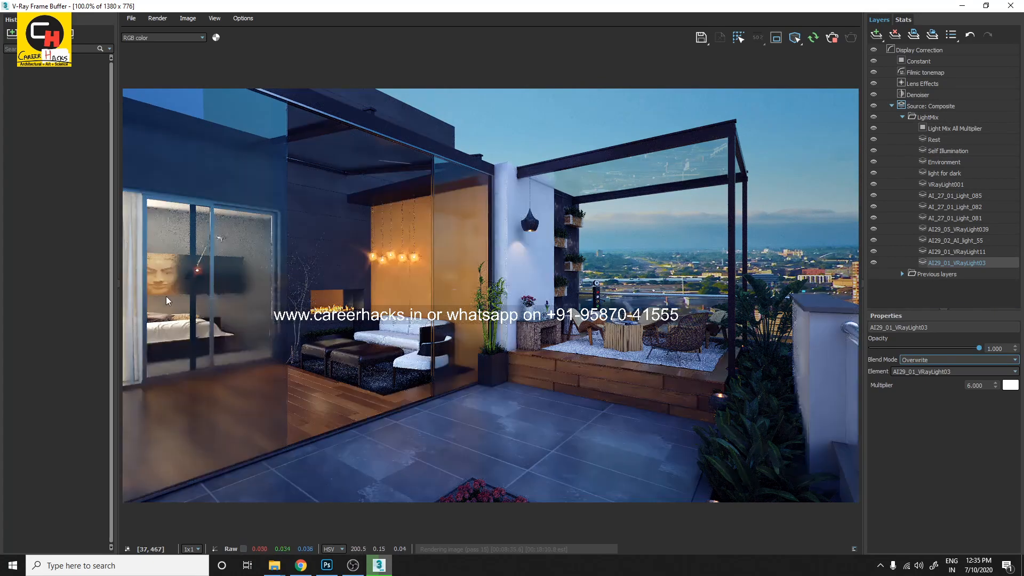
# Step: Lower the AI29_01_VRayLight03 layer's multiplier first to 2 and finally to 1
pyautogui.moveTo(988, 387); pyautogui.dragTo(899, 393)
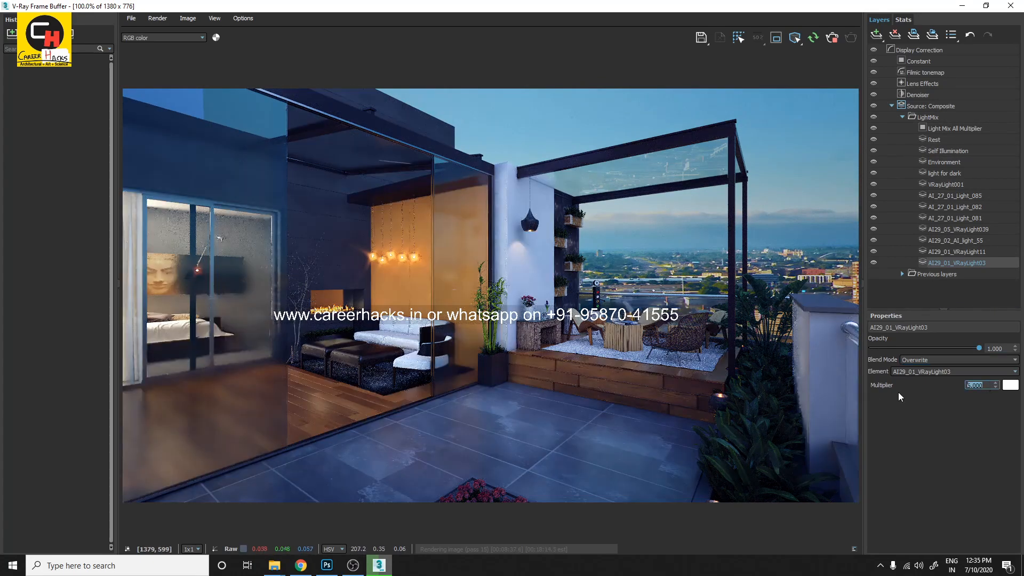
pyautogui.write('2')
pyautogui.press('Return')
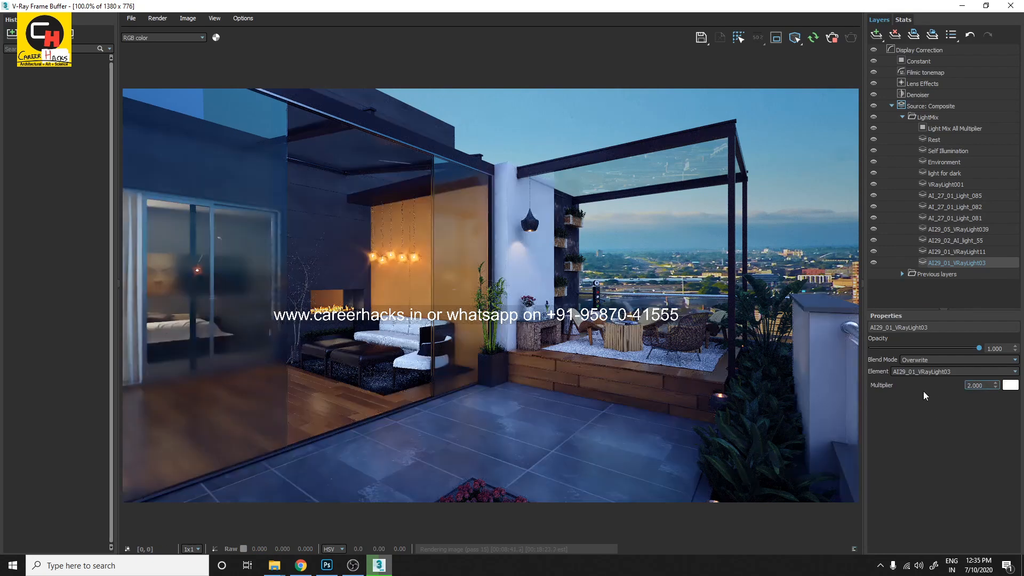
pyautogui.write('1')
pyautogui.press('Return')
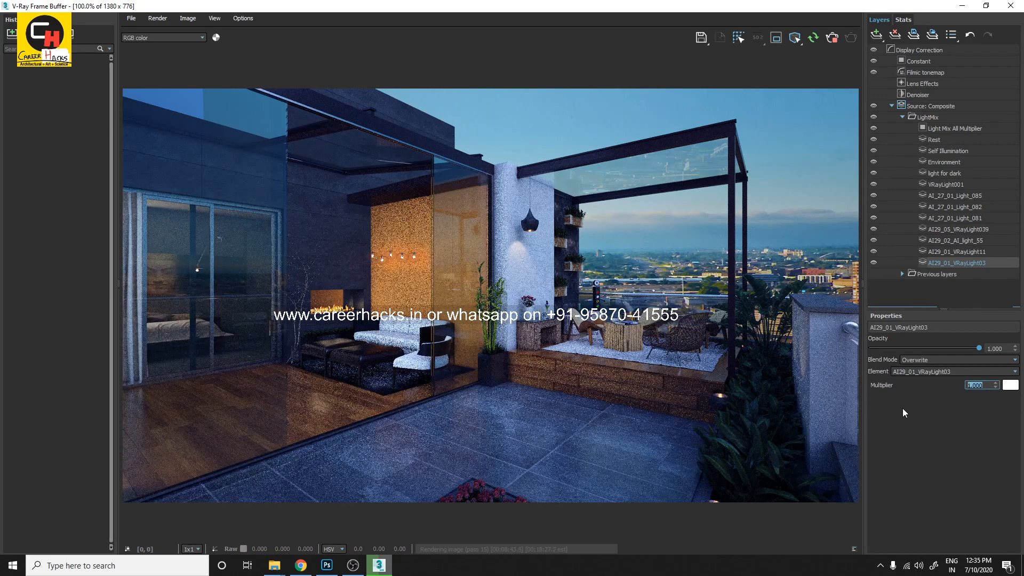
# Step: Switch the frame buffer's source from Composite back to LightMix
pyautogui.click(927, 109)
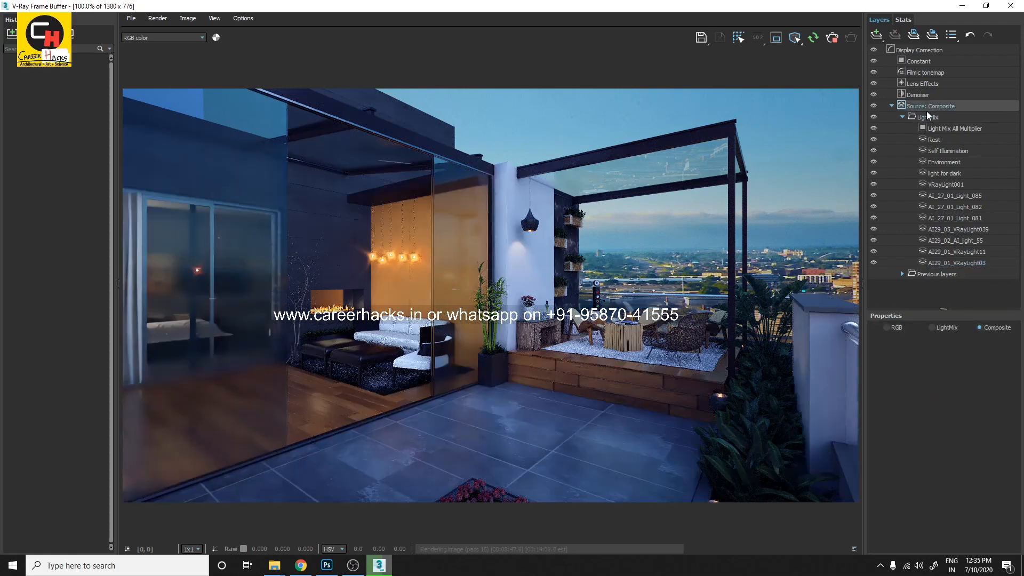
pyautogui.click(933, 327)
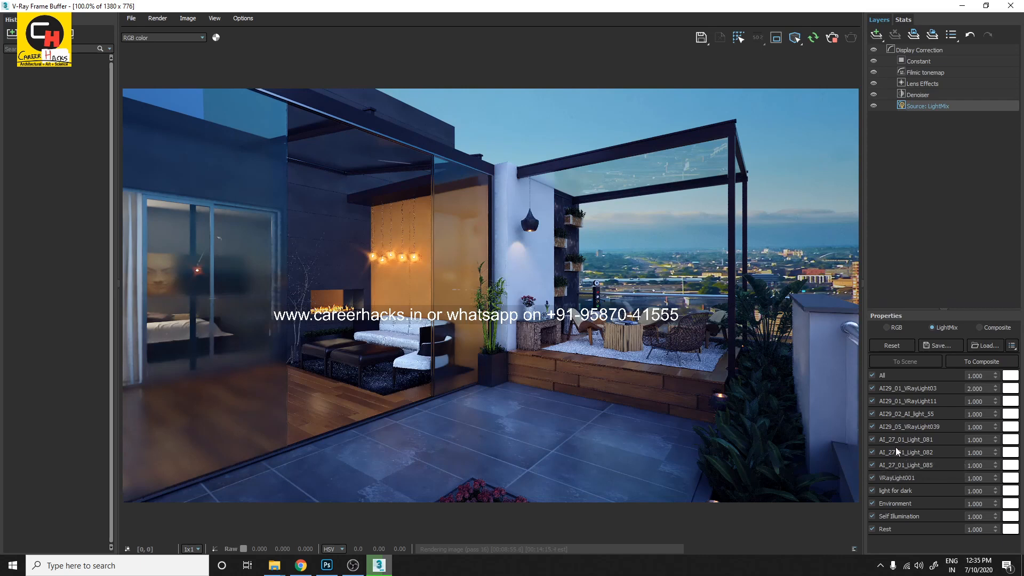
# Step: Review the correction layers available to add, plus the Denoiser and Lens Effects layer settings
pyautogui.click(878, 34)
pyautogui.click(926, 240)
pyautogui.click(934, 94)
pyautogui.click(937, 83)
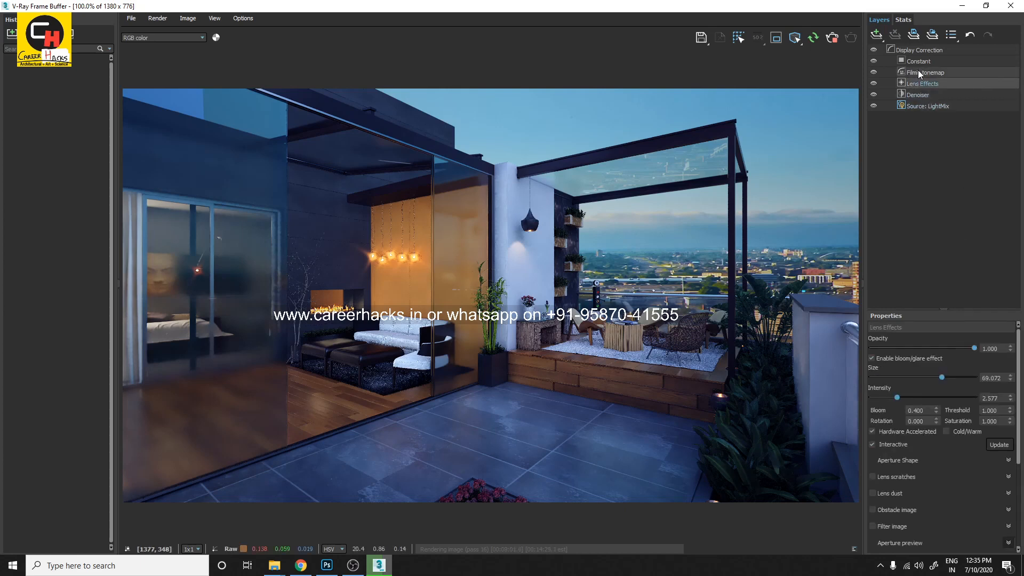
# Step: Toggle the Filmic tonemap and Constant layers off and on to compare their effect on the render
pyautogui.click(917, 72)
pyautogui.click(871, 73)
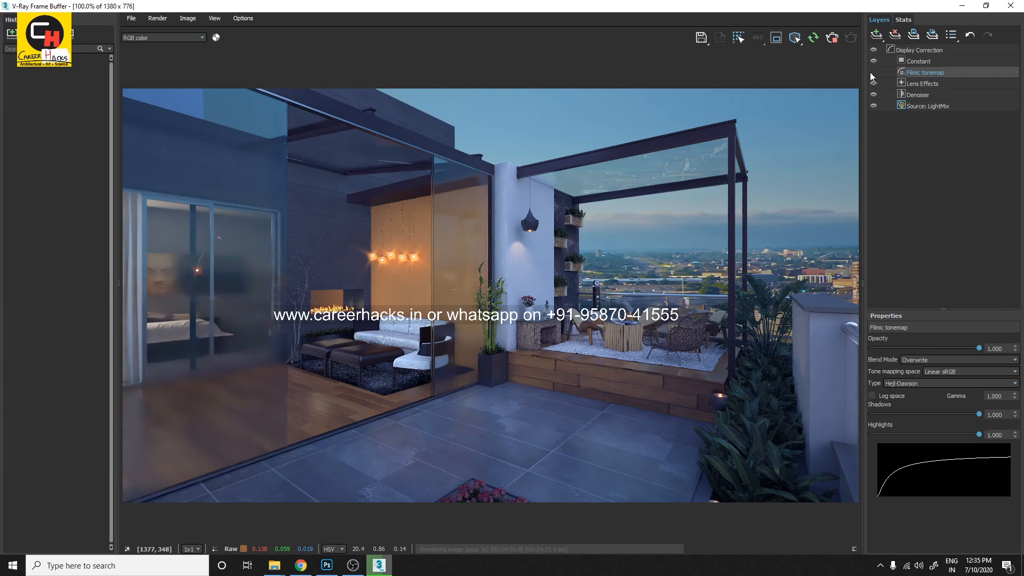
pyautogui.click(871, 73)
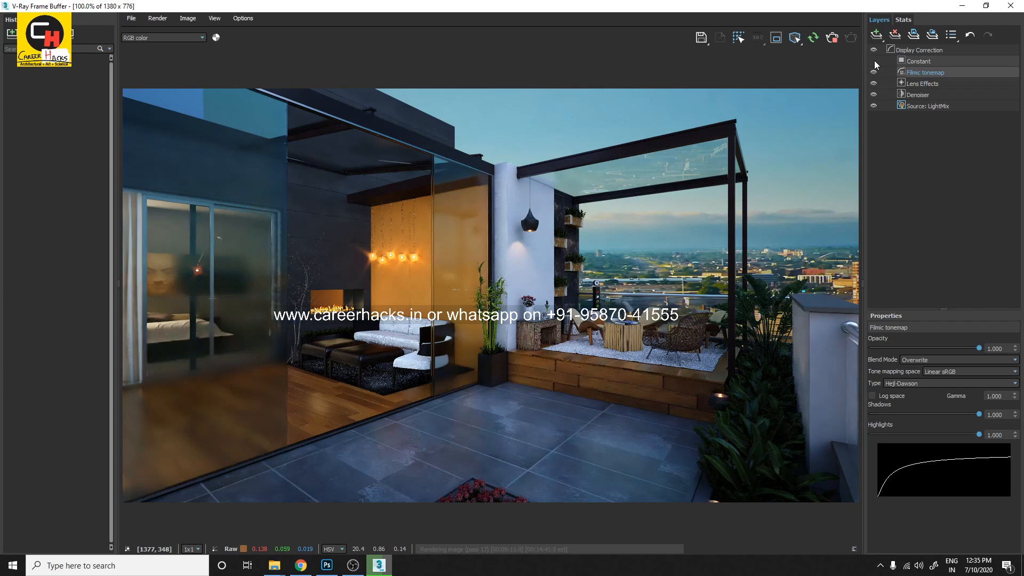
pyautogui.click(918, 61)
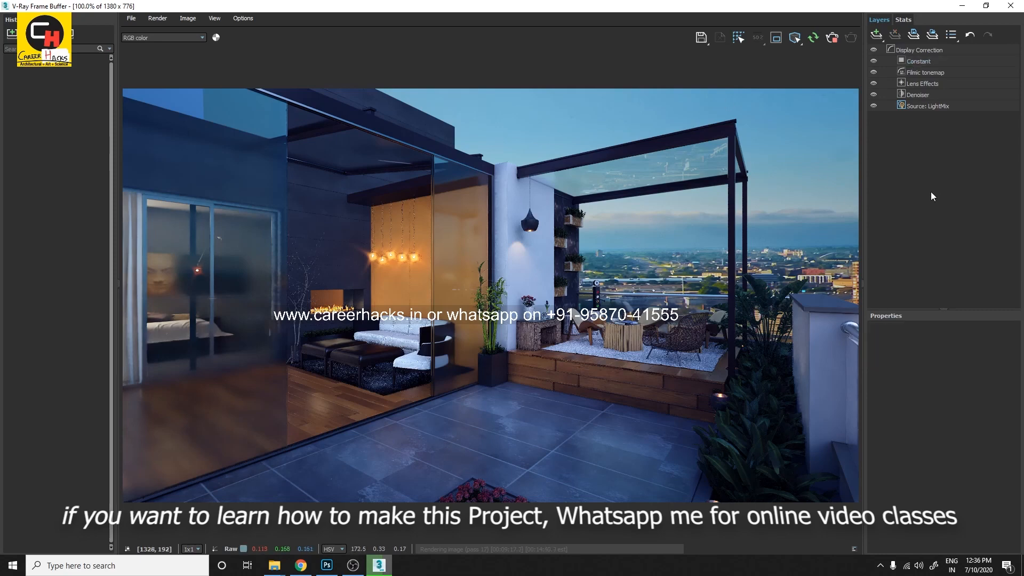
# Step: Toggle the Environment light off and on in the LightMix to compare its effect on the render
pyautogui.click(918, 105)
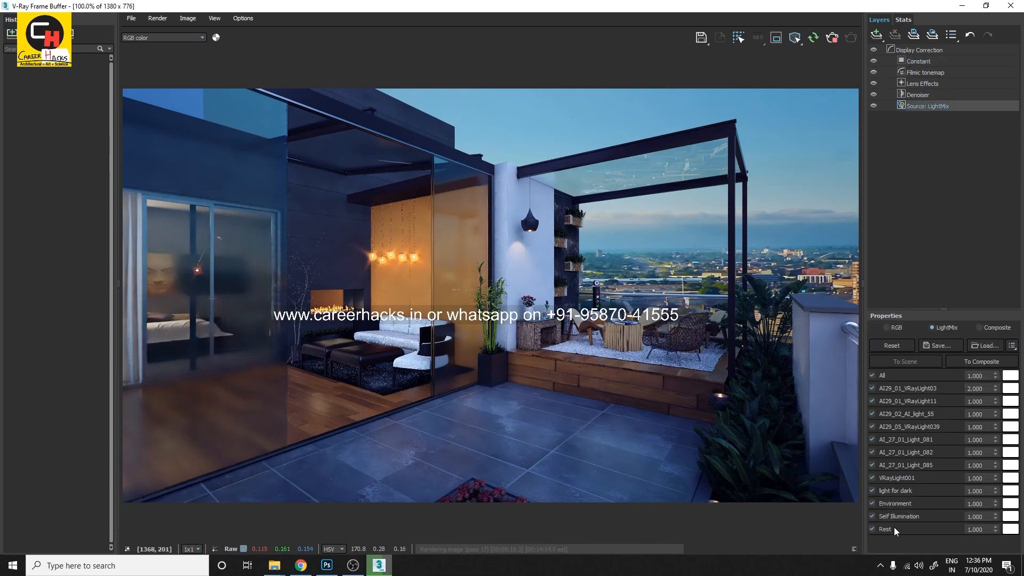
pyautogui.click(872, 503)
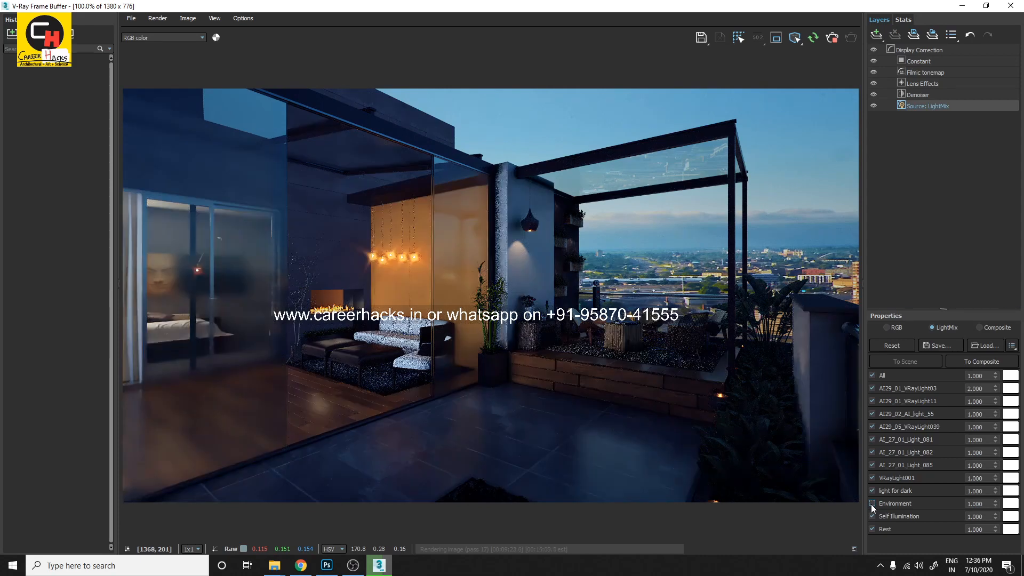
pyautogui.click(872, 504)
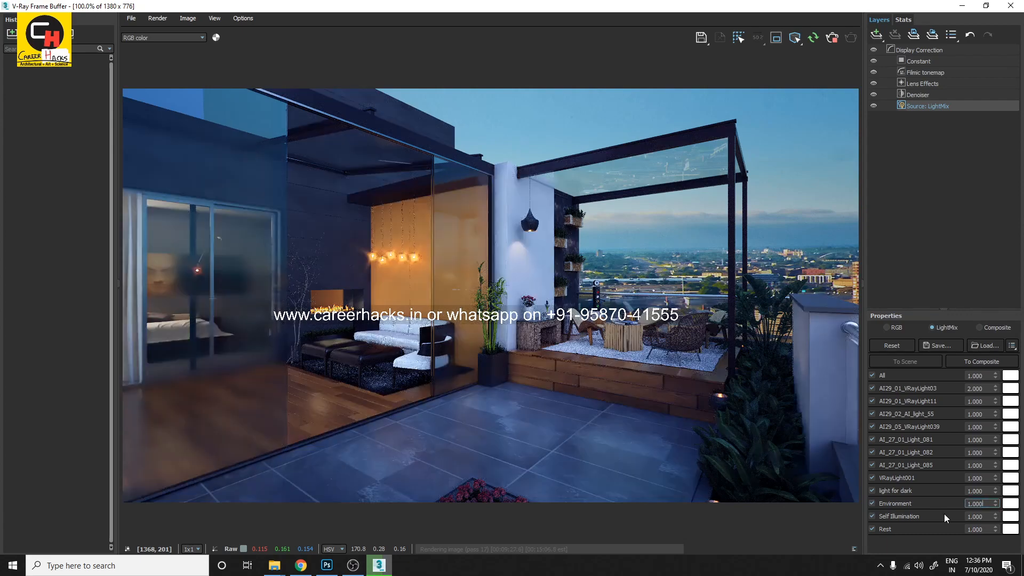
# Step: Try Environment intensities of 1.5 and 2 in the LightMix and set the value back to 1
pyautogui.write('1.5')
pyautogui.press('Return')
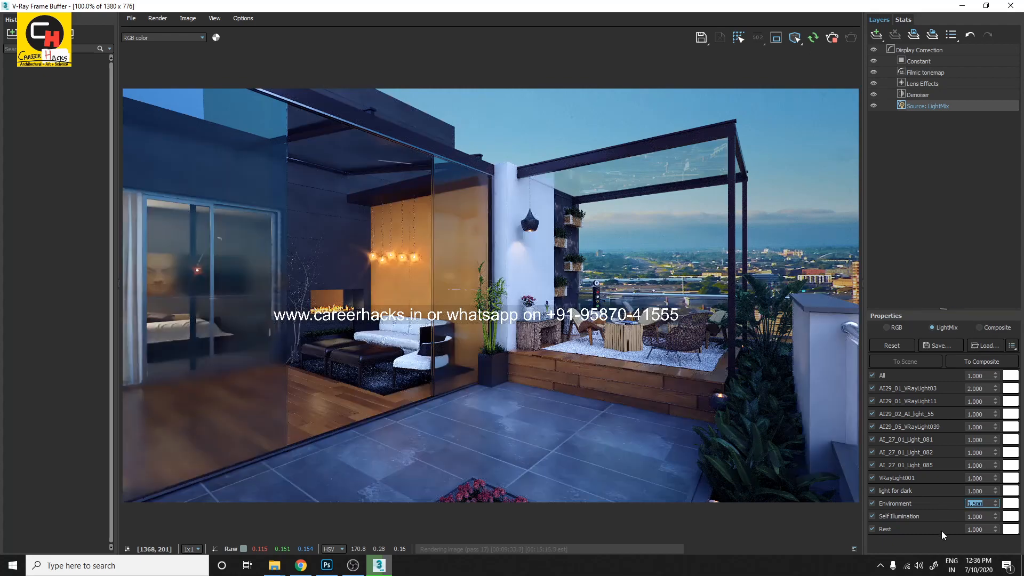
pyautogui.write('2')
pyautogui.press('Return')
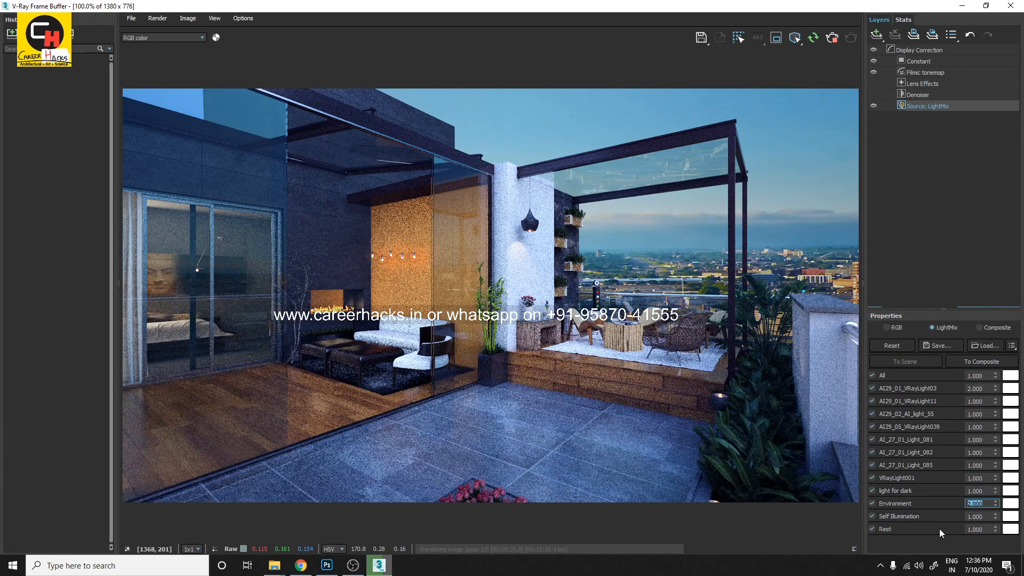
pyautogui.write('1')
pyautogui.press('Return')
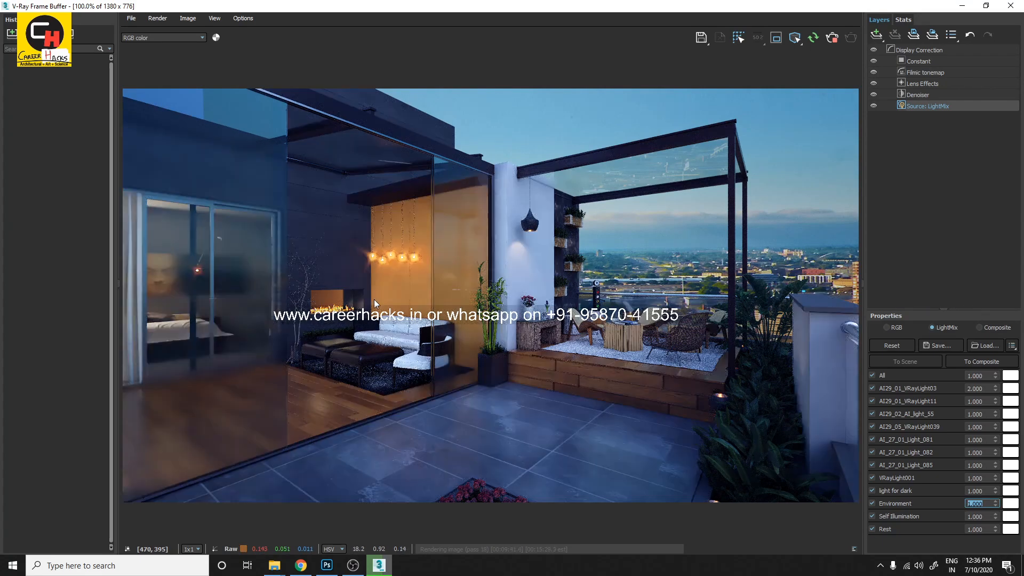
# Step: In the VFB settings' History options, disable Use Project Path and toggle the render history off and on again
pyautogui.click(240, 18)
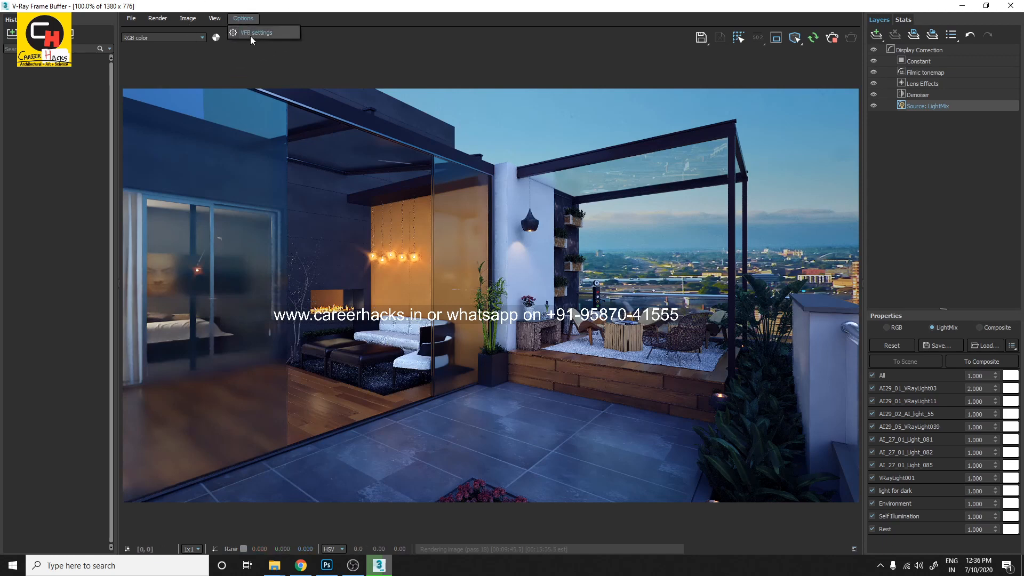
pyautogui.click(251, 33)
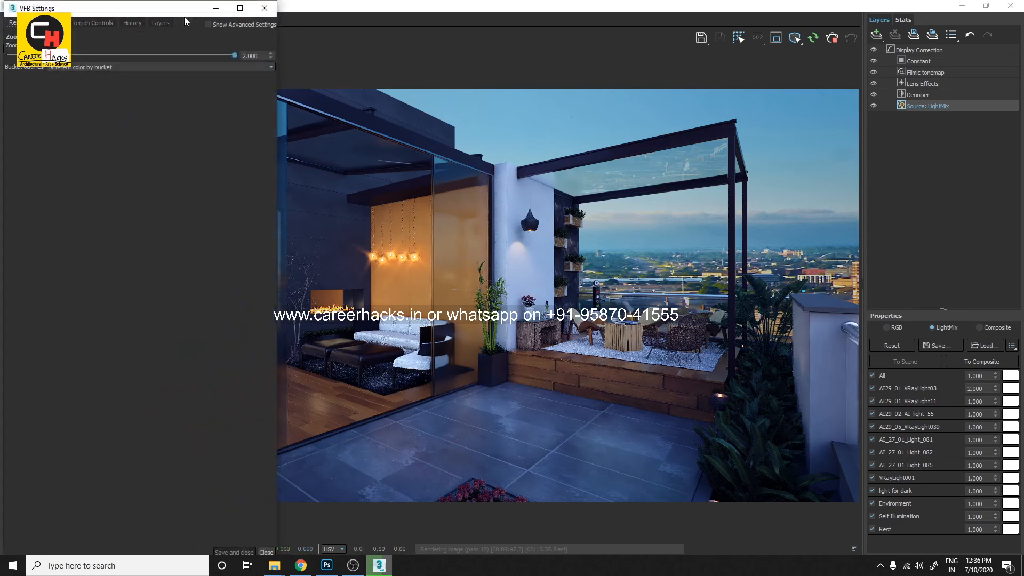
pyautogui.moveTo(130, 11); pyautogui.dragTo(549, 49)
pyautogui.click(550, 59)
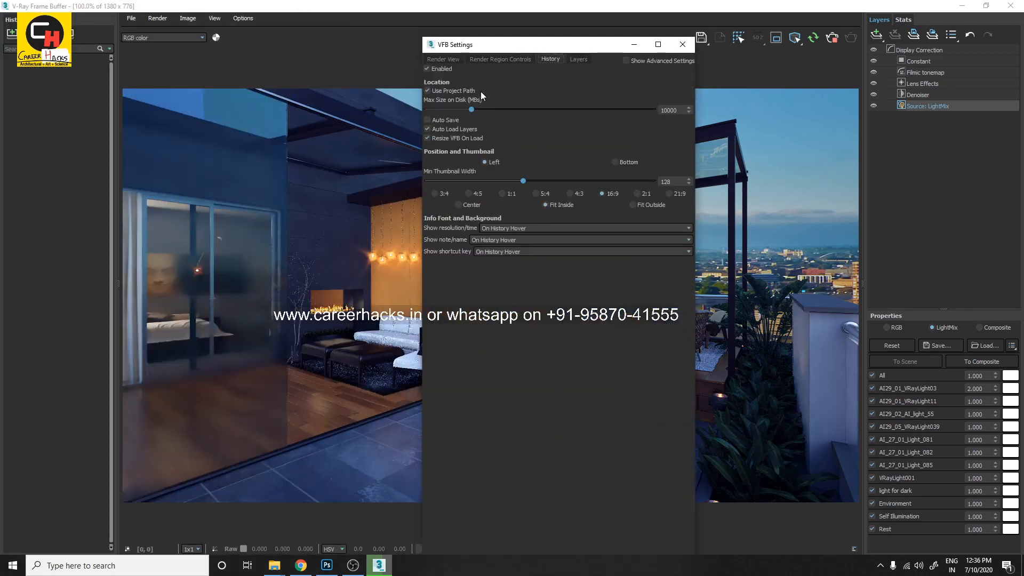
pyautogui.click(430, 90)
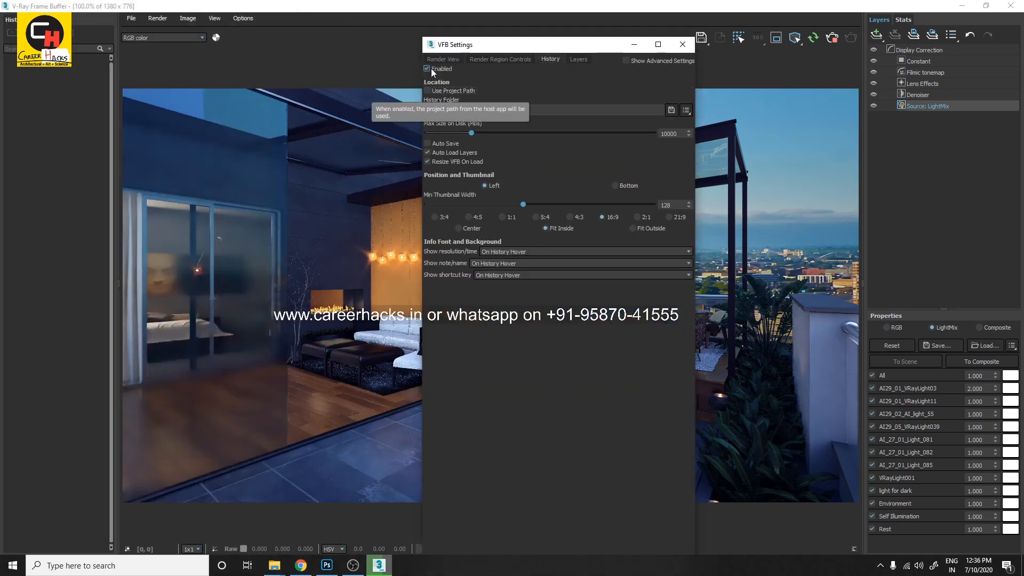
pyautogui.click(430, 69)
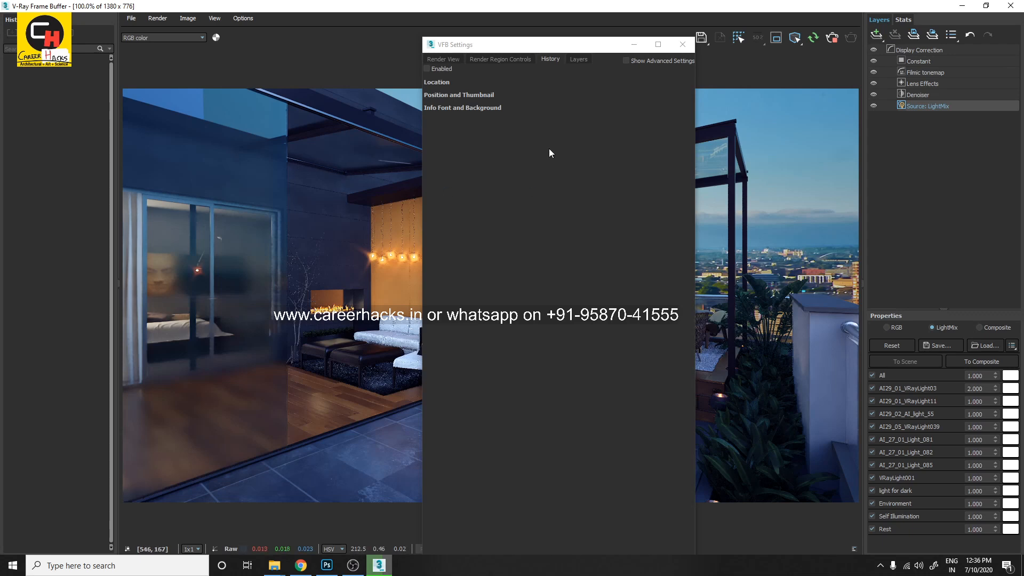
pyautogui.click(445, 71)
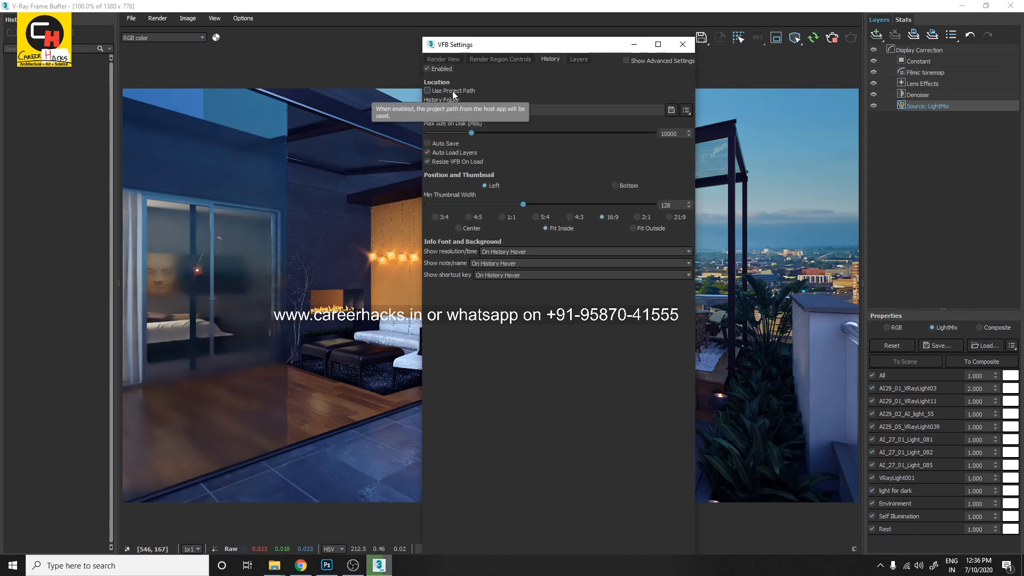
pyautogui.click(672, 111)
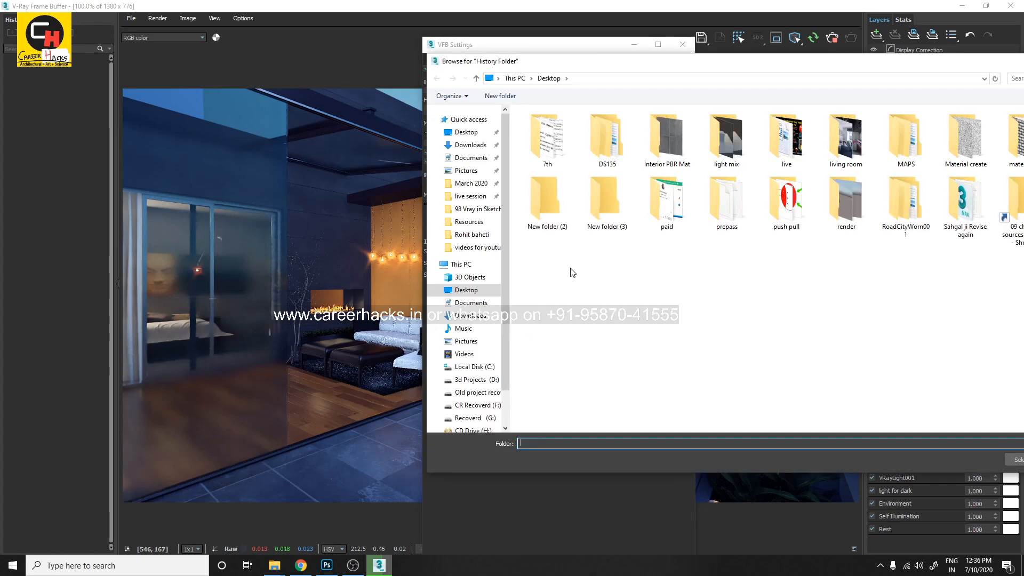
pyautogui.moveTo(933, 61); pyautogui.dragTo(559, 72)
pyautogui.click(707, 470)
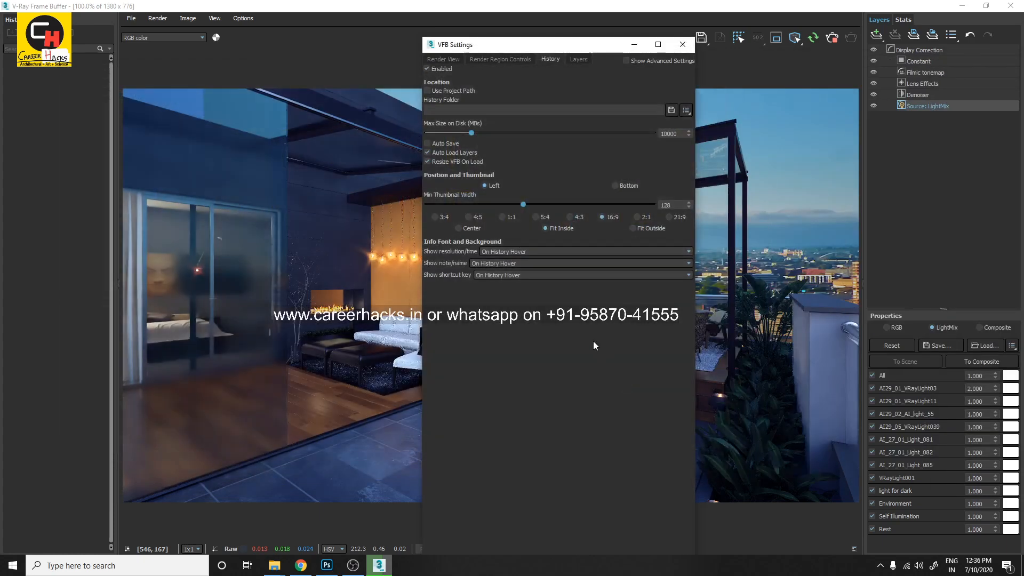
# Step: Re-enable Use Project Path for the render history and close the VFB settings
pyautogui.click(456, 91)
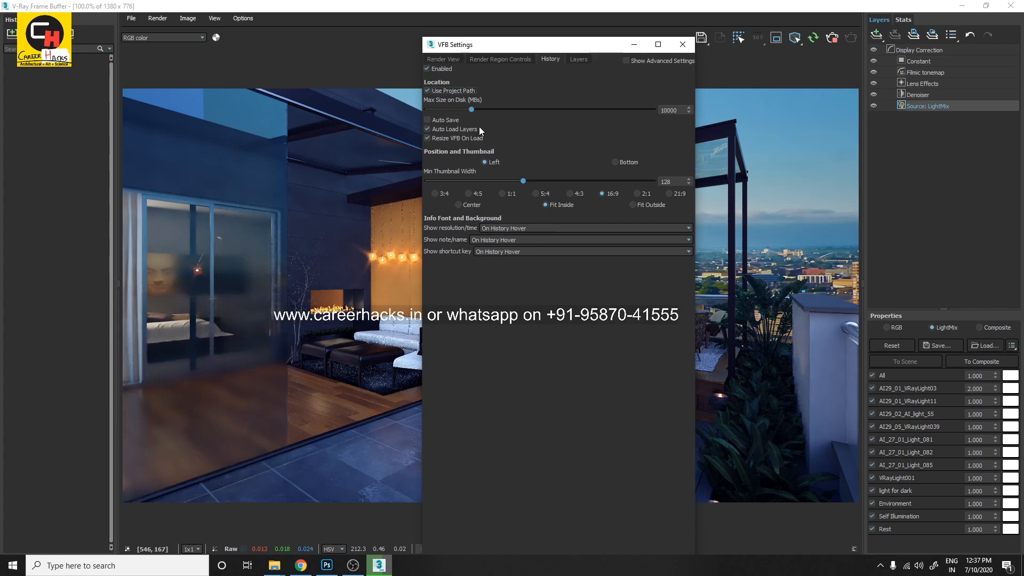
pyautogui.click(676, 47)
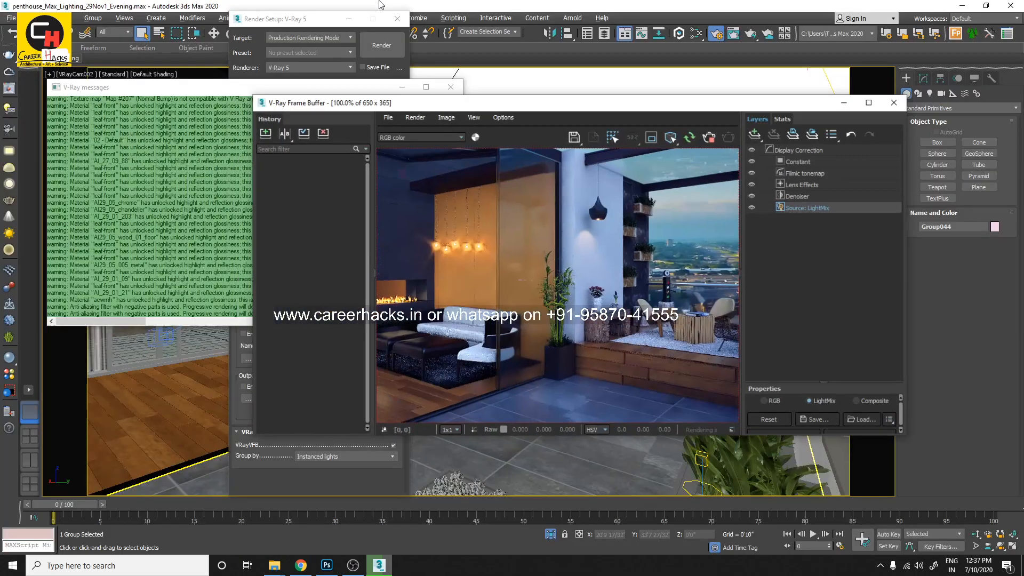
# Step: Check the project folder in 3ds Max's Configure Project Paths dialog and cancel the dialog
pyautogui.click(419, 18)
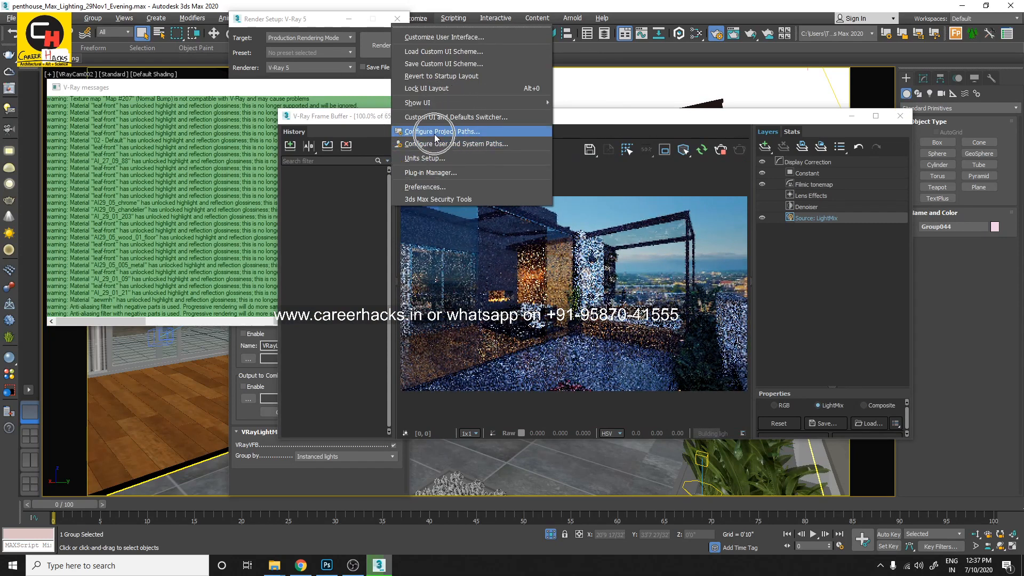
pyautogui.click(462, 133)
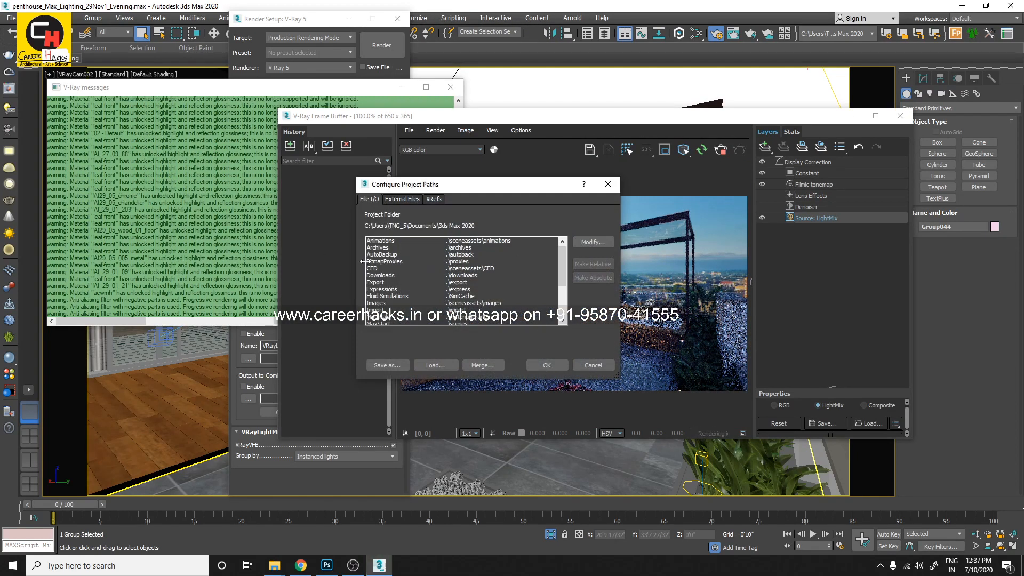
pyautogui.click(404, 227)
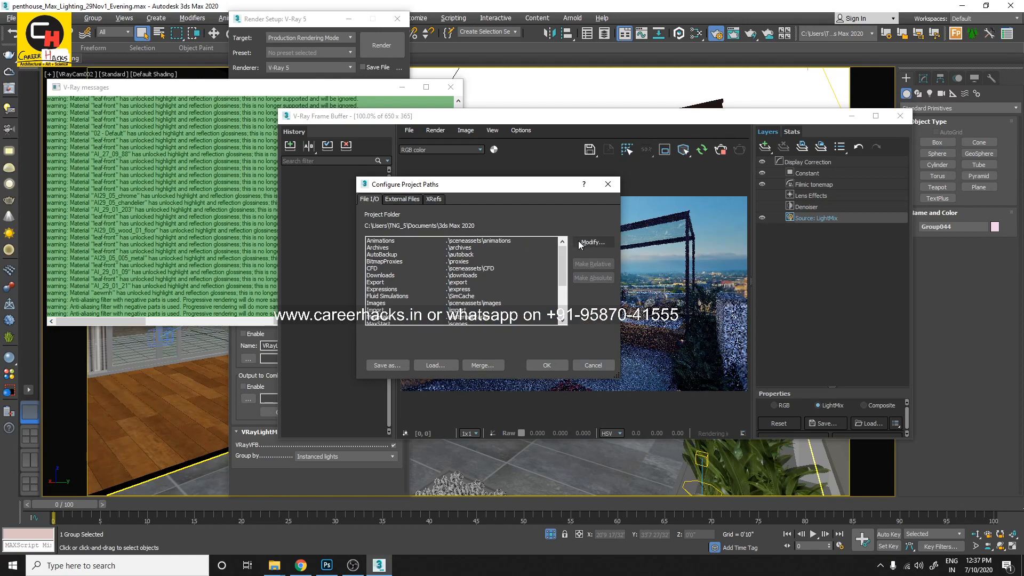
pyautogui.click(592, 366)
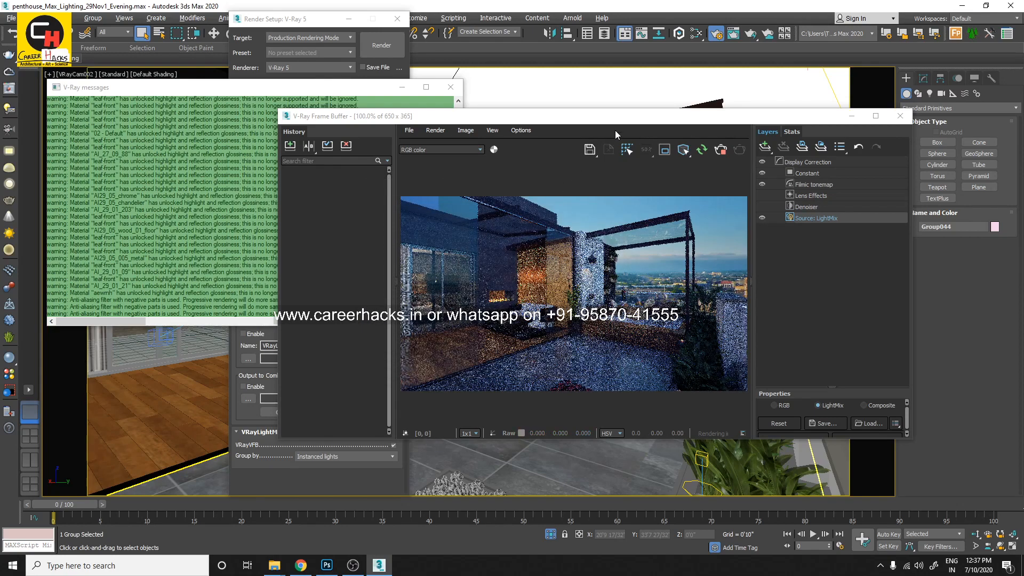
# Step: Close the V-Ray messages window and reposition the V-Ray Frame Buffer to clear space around Render Setup
pyautogui.moveTo(621, 118); pyautogui.dragTo(550, 112)
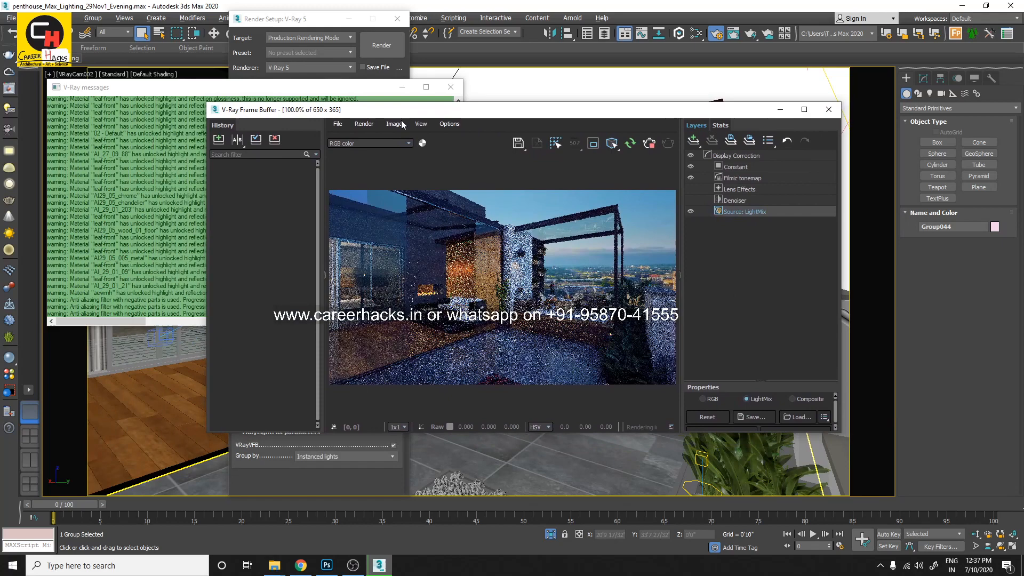
pyautogui.click(451, 87)
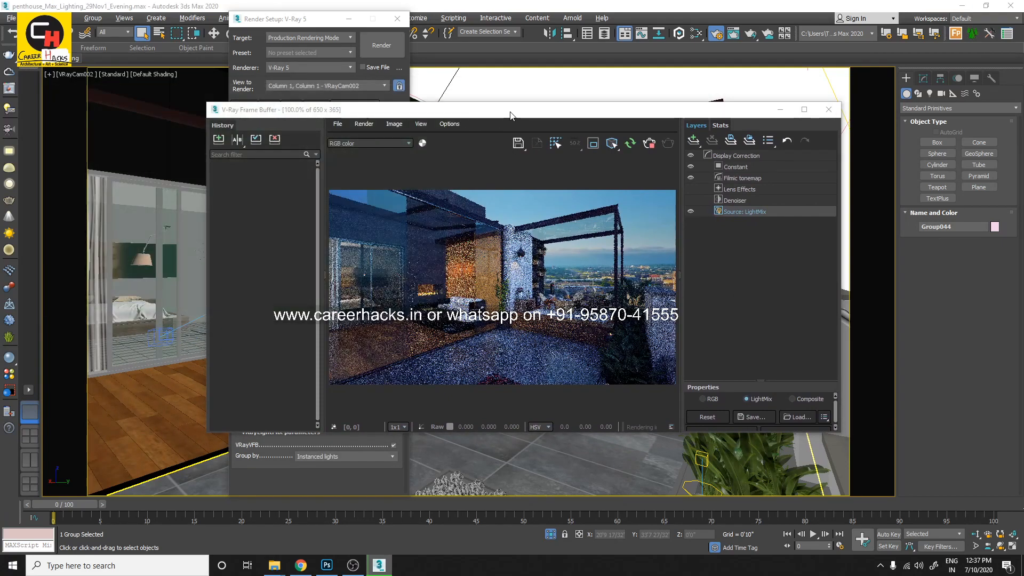
pyautogui.moveTo(511, 116); pyautogui.dragTo(579, 123)
# Step: Move Render Setup clear of the other windows, collapse the IPR options and expand the Global switches in its V-Ray settings
pyautogui.moveTo(303, 24); pyautogui.dragTo(347, 24)
pyautogui.click(353, 107)
pyautogui.click(337, 106)
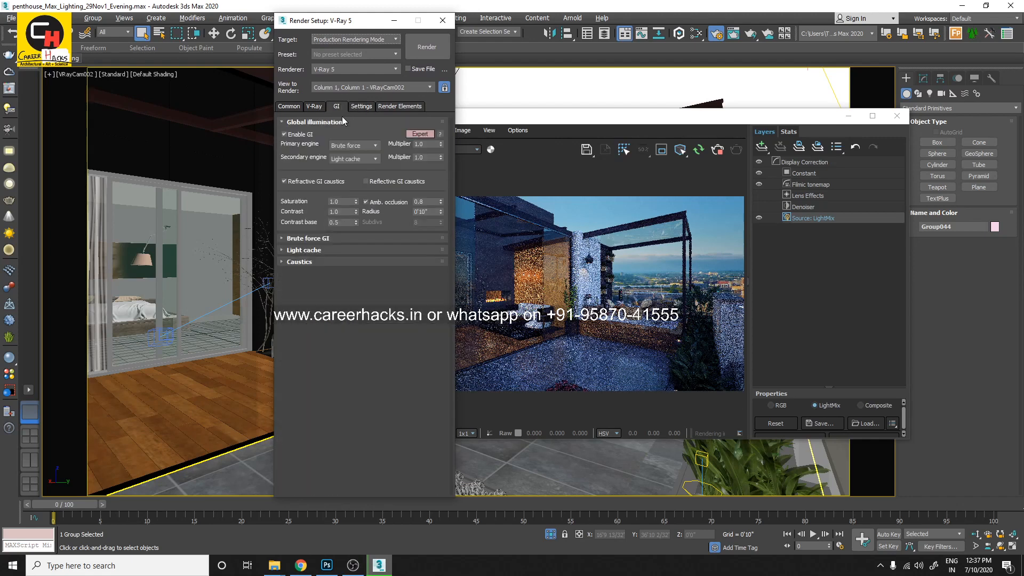
pyautogui.click(315, 107)
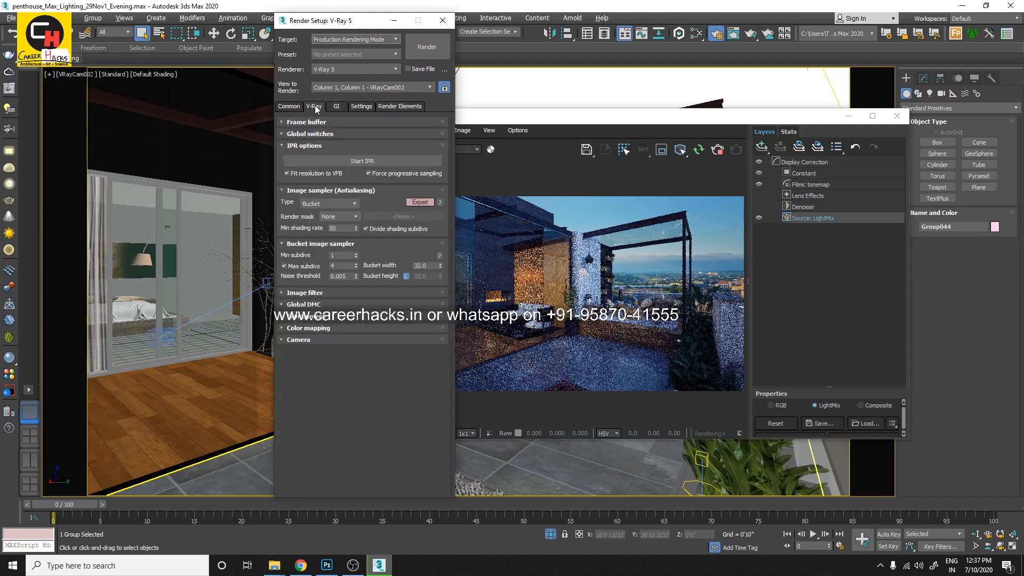
pyautogui.click(298, 146)
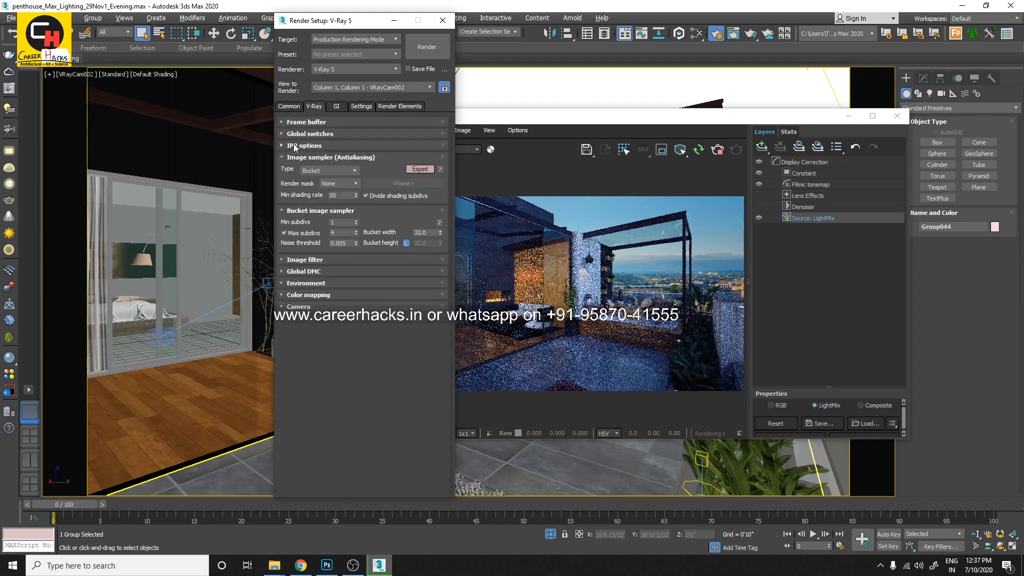
pyautogui.click(322, 134)
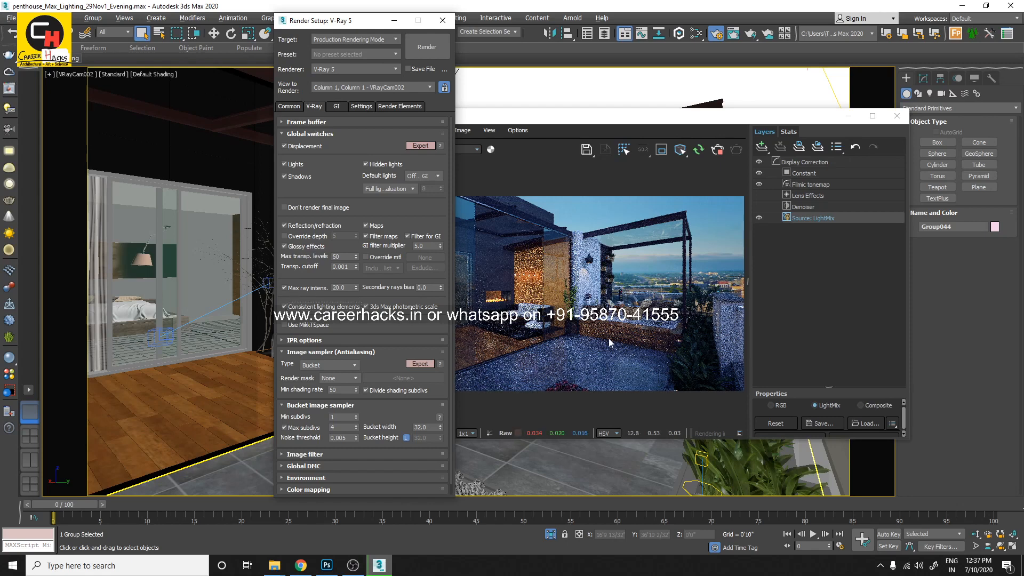
# Step: Set the primary GI engine to Irradiance map in Render Setup's Global illumination settings
pyautogui.click(334, 107)
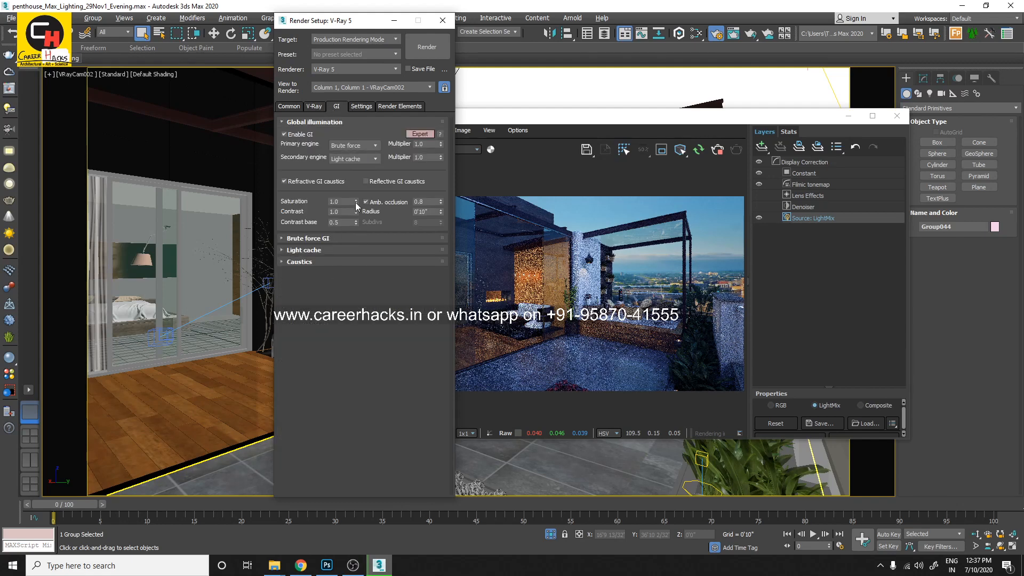
pyautogui.click(314, 106)
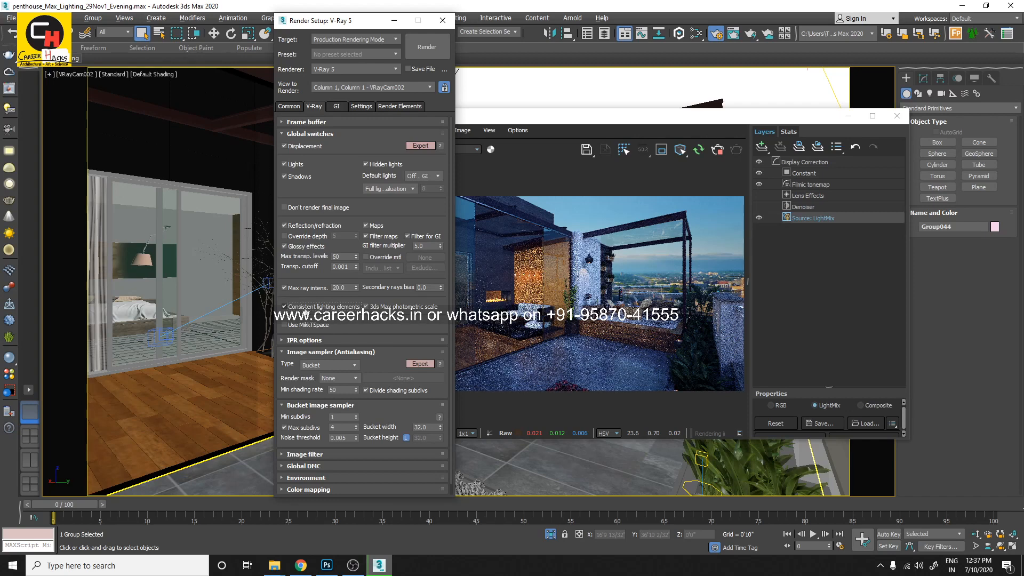
pyautogui.click(337, 107)
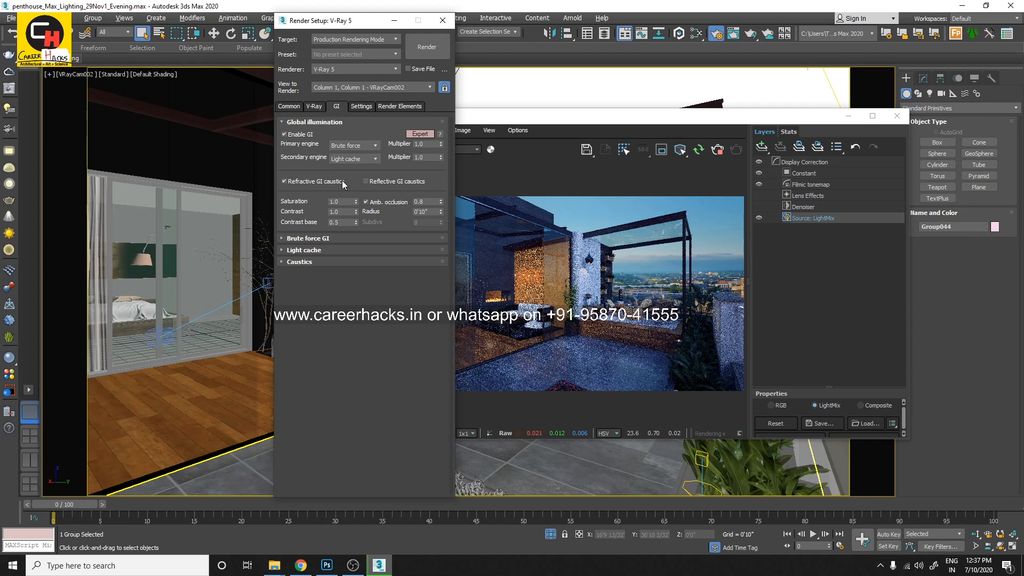
pyautogui.click(362, 151)
pyautogui.click(360, 156)
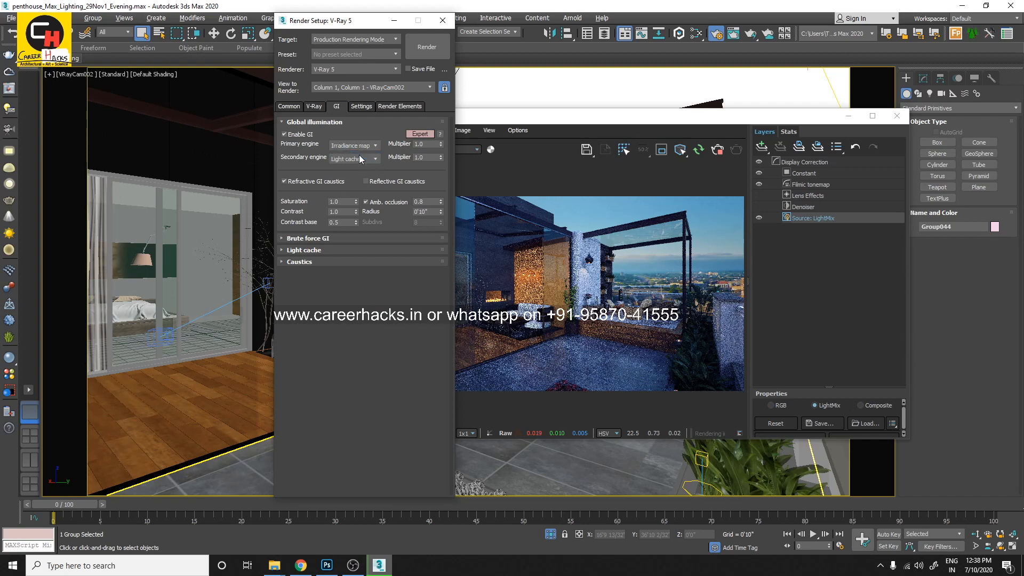
# Step: Review the V-Ray render settings and the primary GI engine choices again, and close Render Setup
pyautogui.click(314, 106)
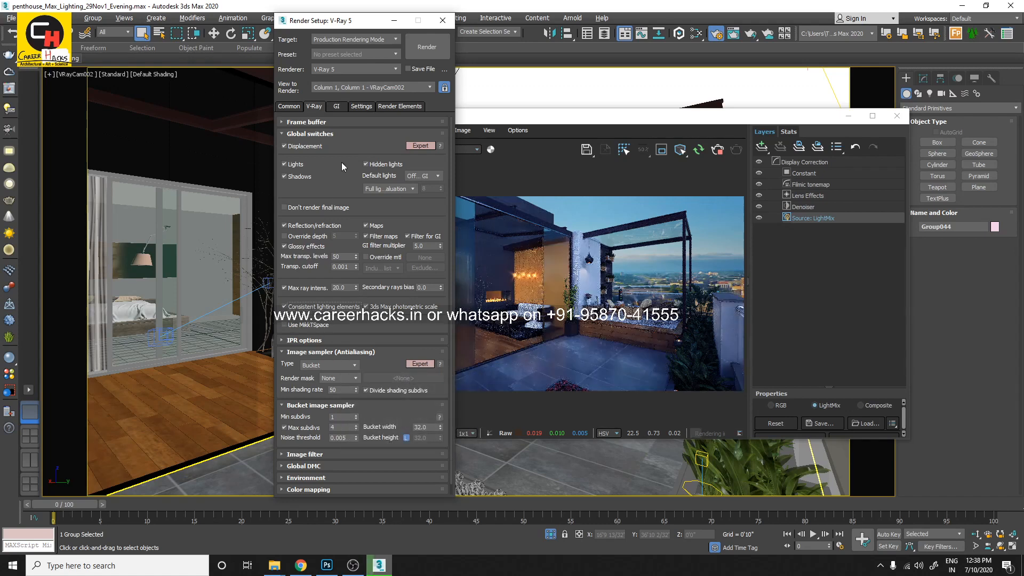
pyautogui.click(341, 109)
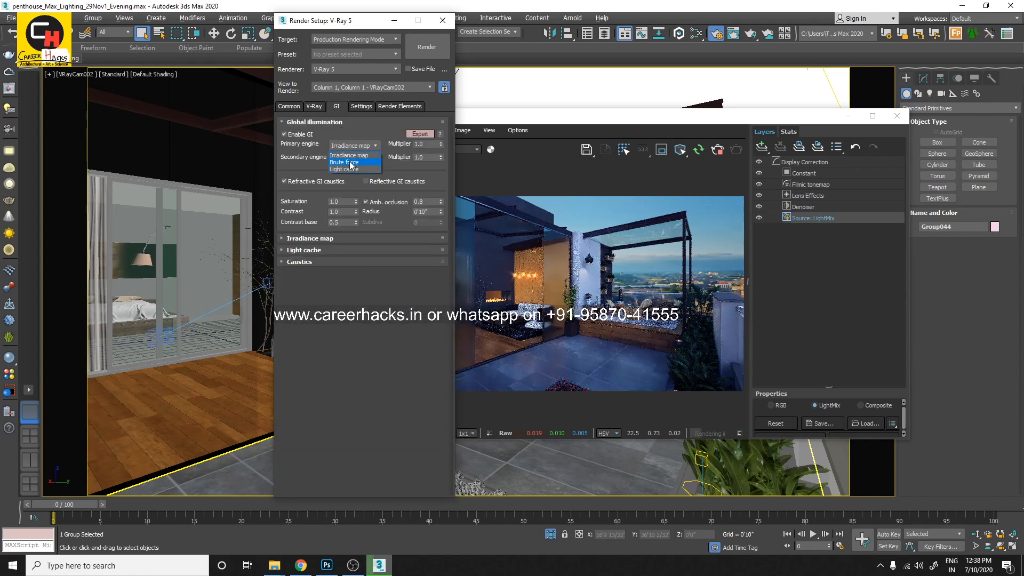
pyautogui.click(314, 106)
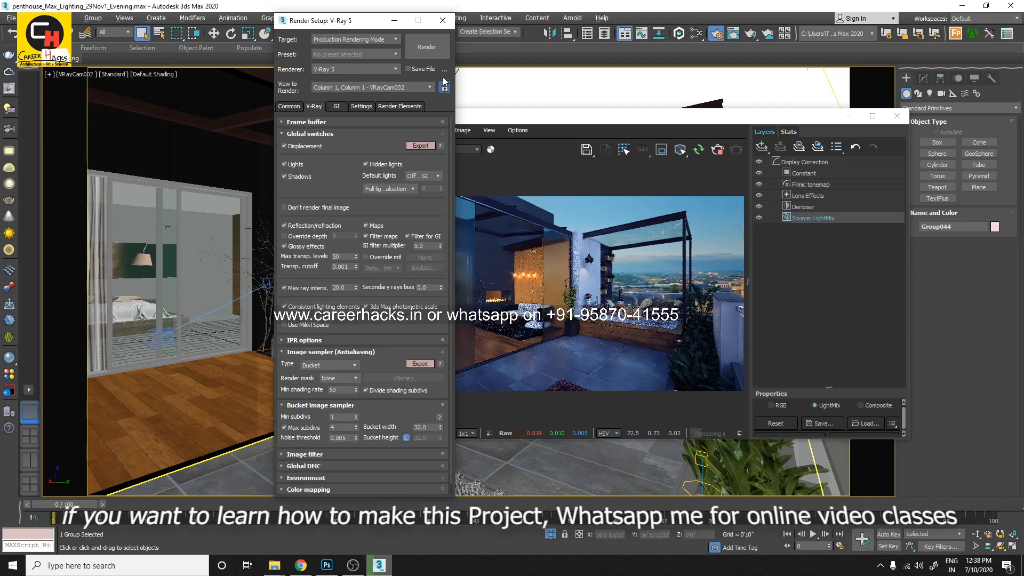
pyautogui.click(442, 20)
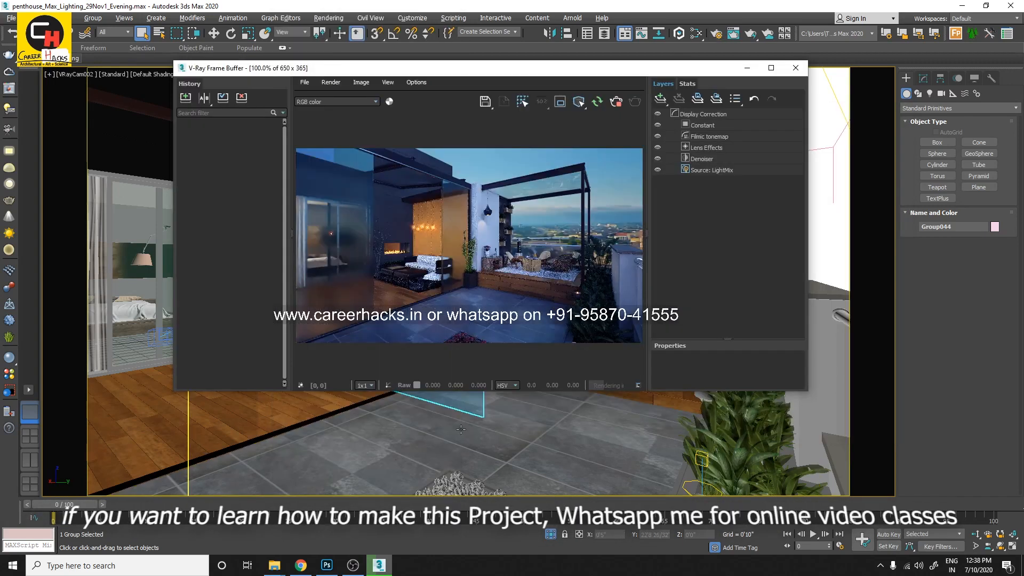
# Step: Switch to Chrome and look through the top courses listed on the careerhacks.in home page
pyautogui.click(302, 566)
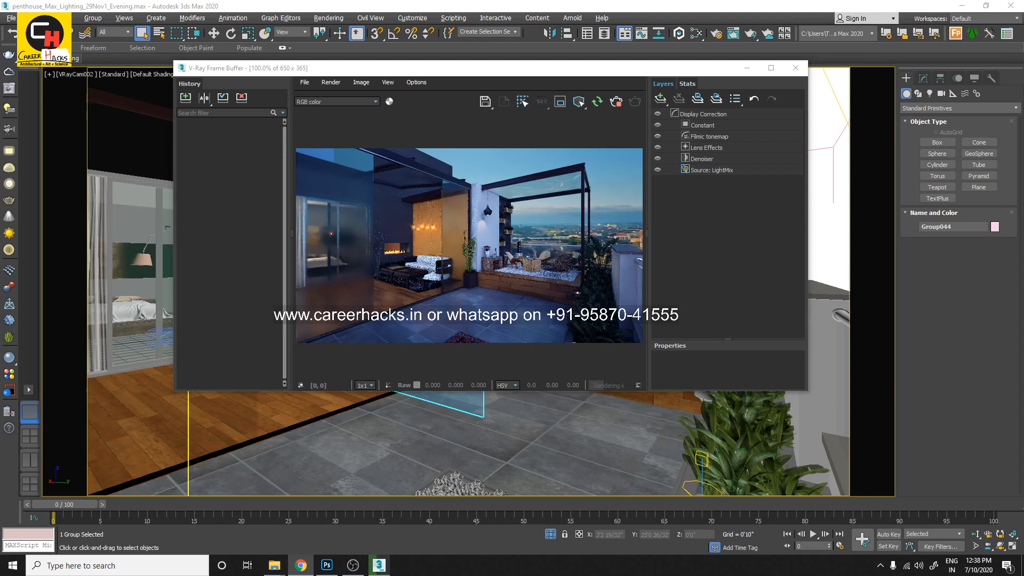
pyautogui.hotkey('alt', 'Tab')
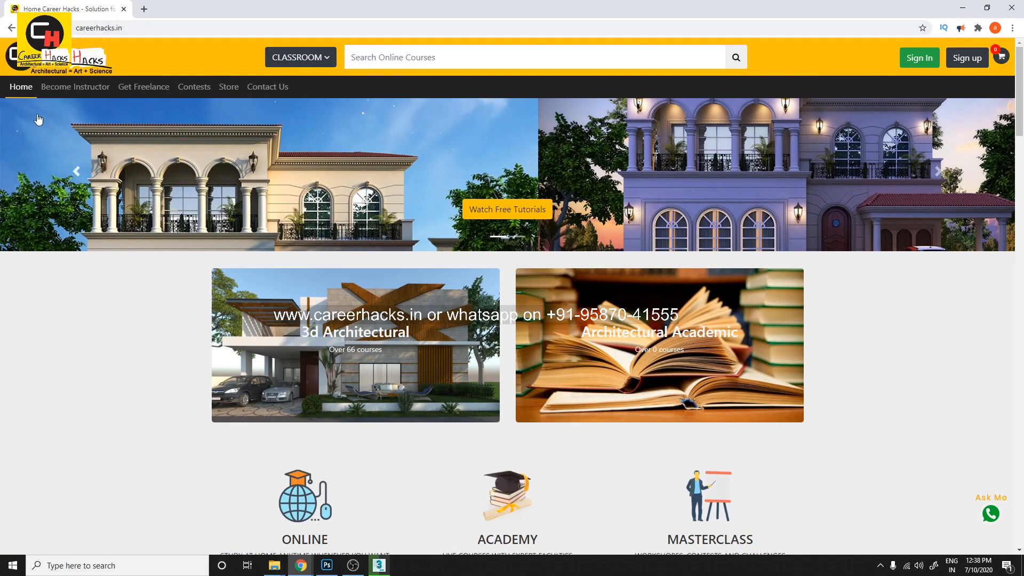
pyautogui.scroll(-9, 481, 368)
pyautogui.scroll(-4, 480, 368)
pyautogui.scroll(3, 507, 373)
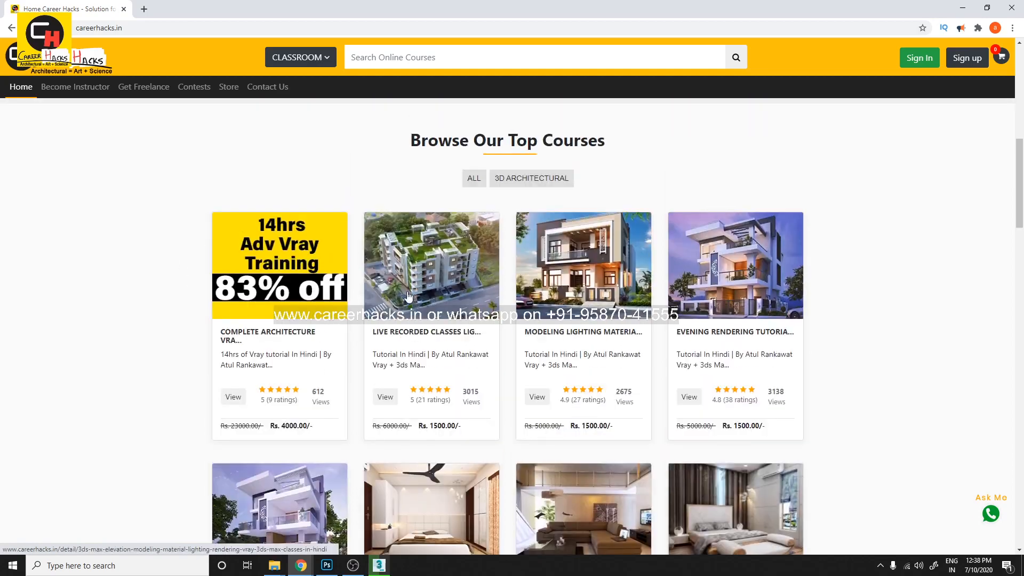
pyautogui.scroll(-8, 585, 383)
pyautogui.scroll(-7, 587, 384)
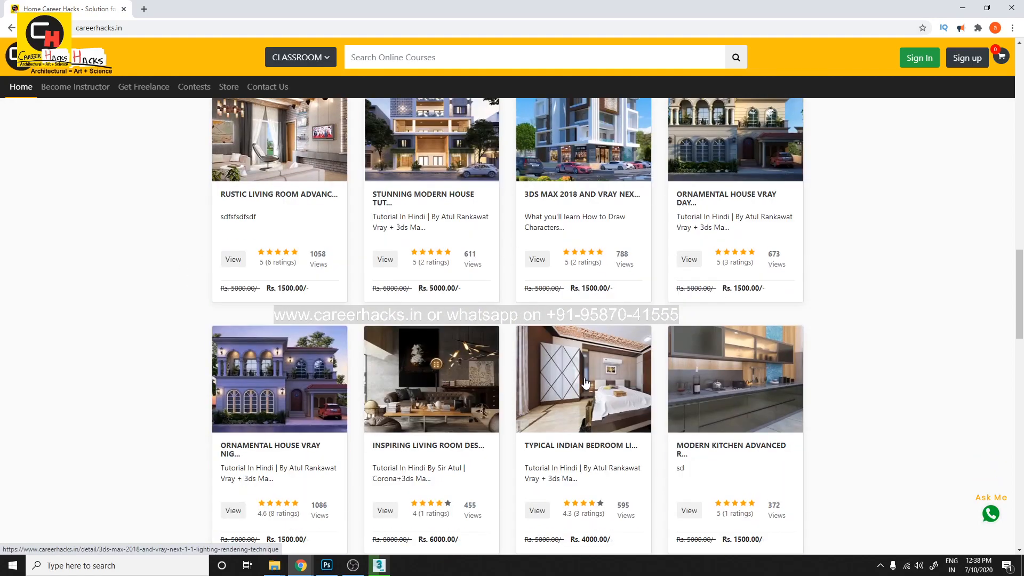
pyautogui.scroll(-4, 591, 387)
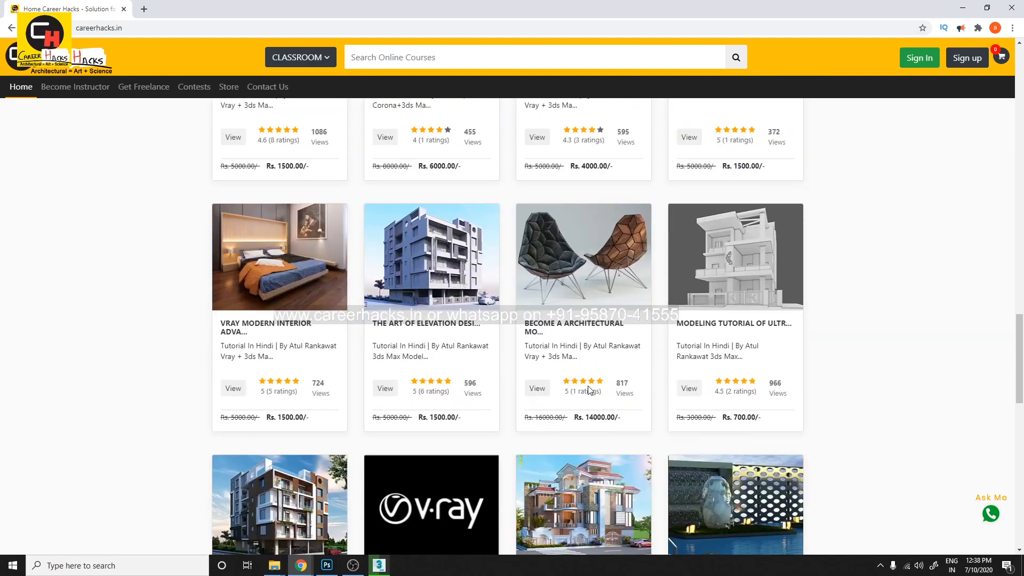
pyautogui.scroll(-2, 532, 404)
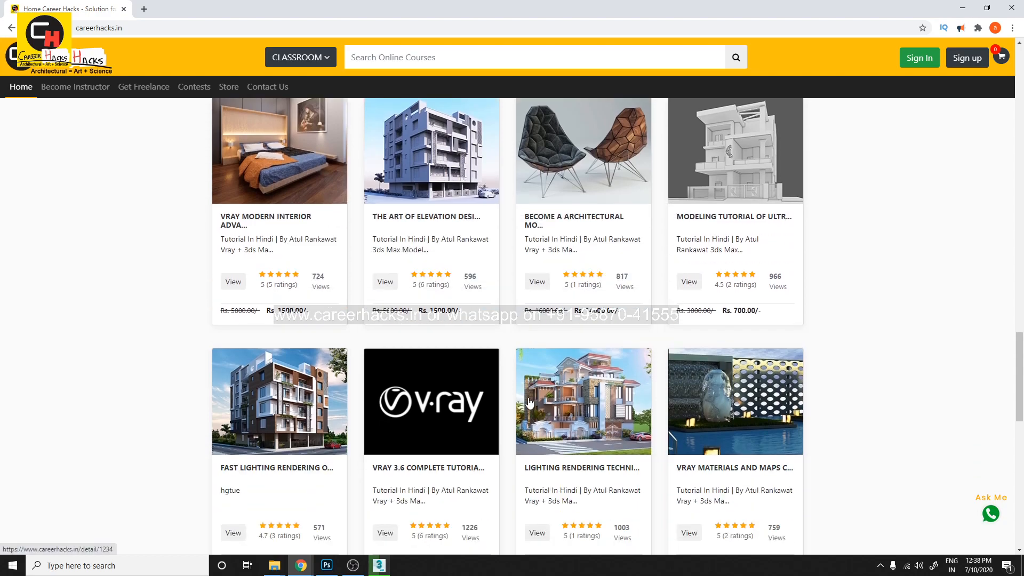
pyautogui.scroll(-4, 528, 403)
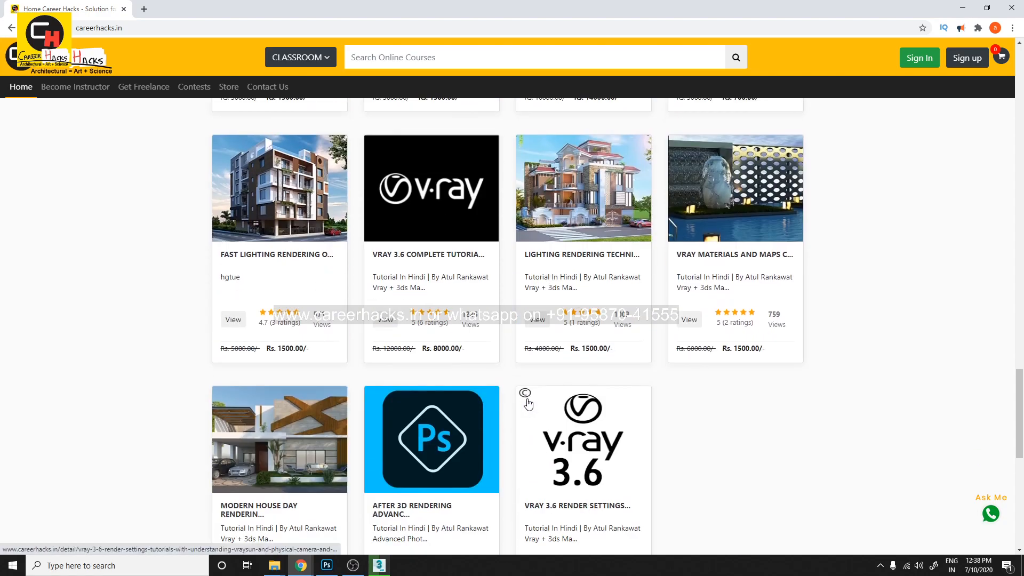
pyautogui.scroll(15, 528, 404)
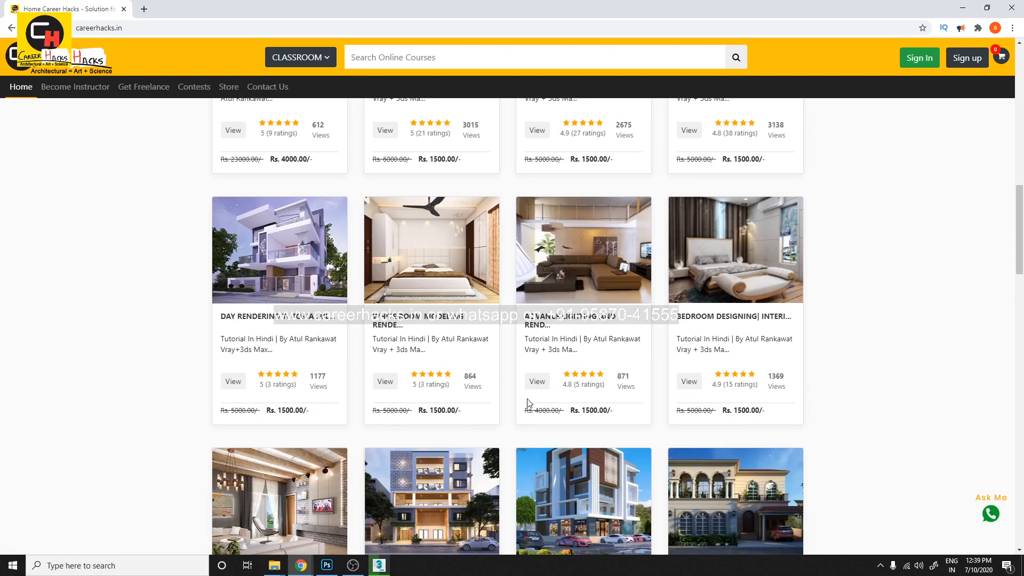
pyautogui.scroll(7, 474, 390)
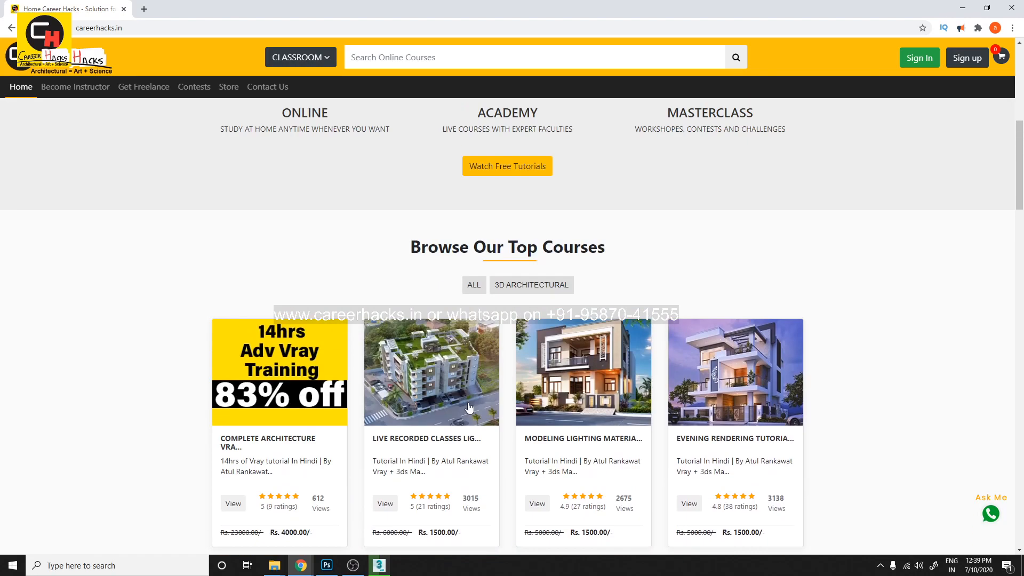
pyautogui.scroll(-3, 239, 411)
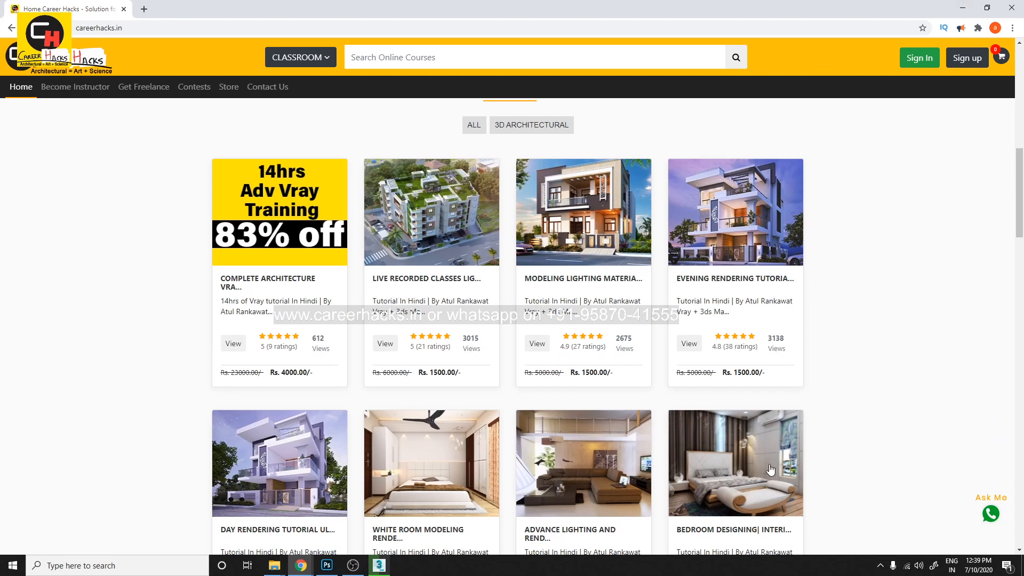
pyautogui.hotkey('alt', 'Tab')
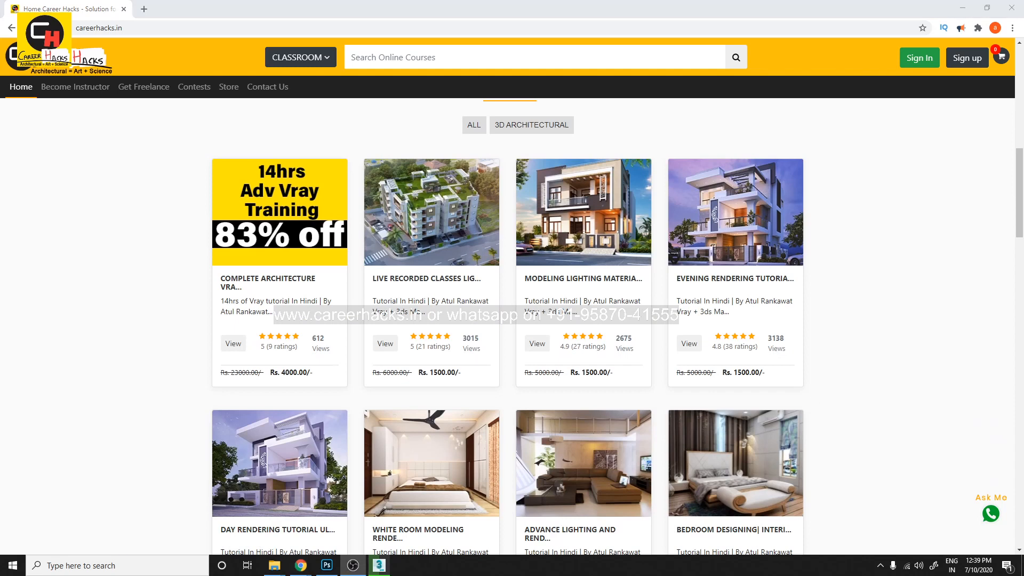